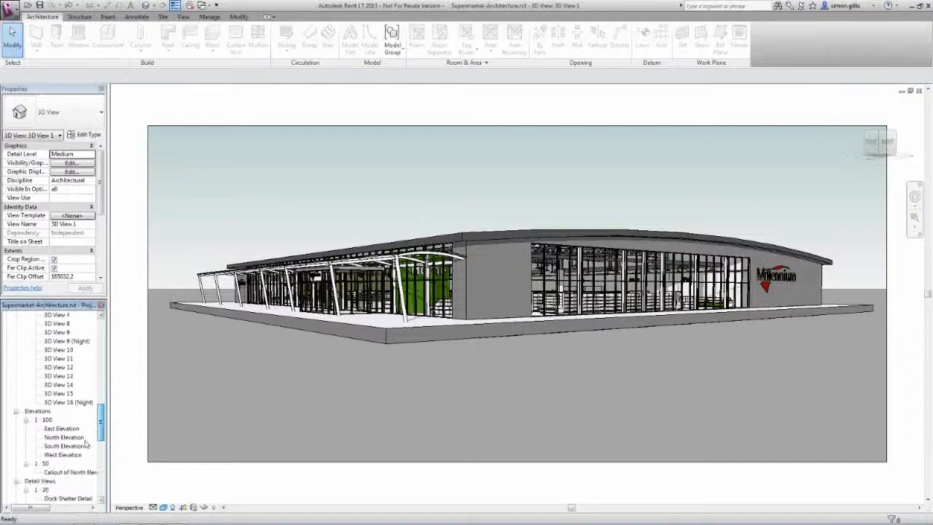
Review the North Elevation, the Dock Shelter Detail and the Curtain Panel Material Takeoff schedule
double_click(64, 437)
scroll(102, 435, down, 1)
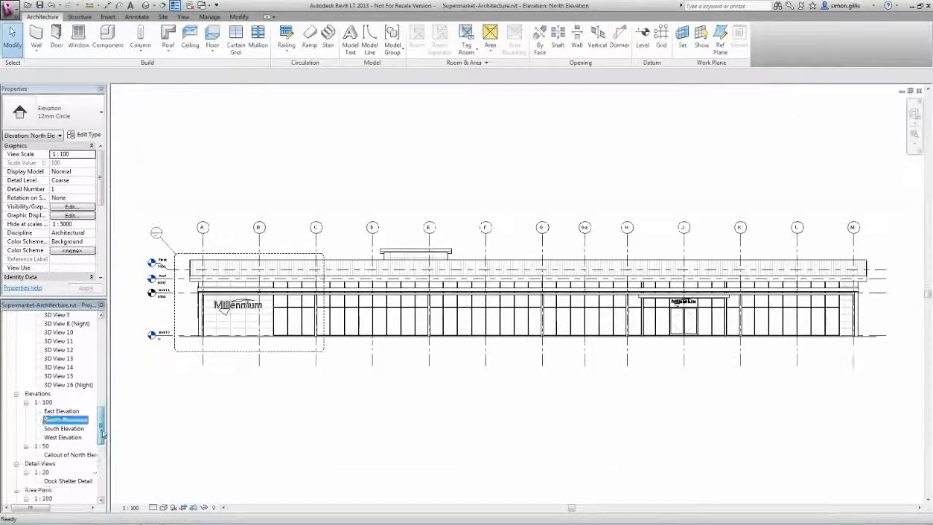
scroll(102, 436, down, 1)
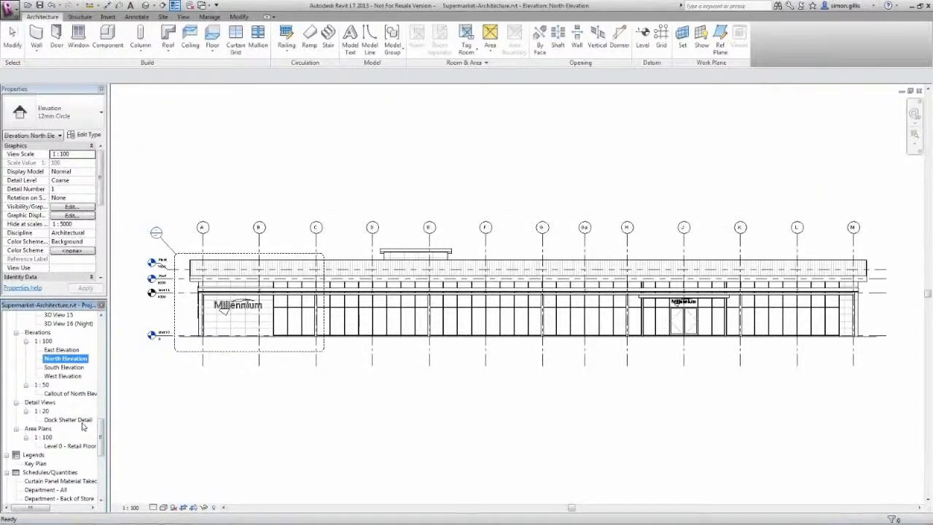
double_click(82, 421)
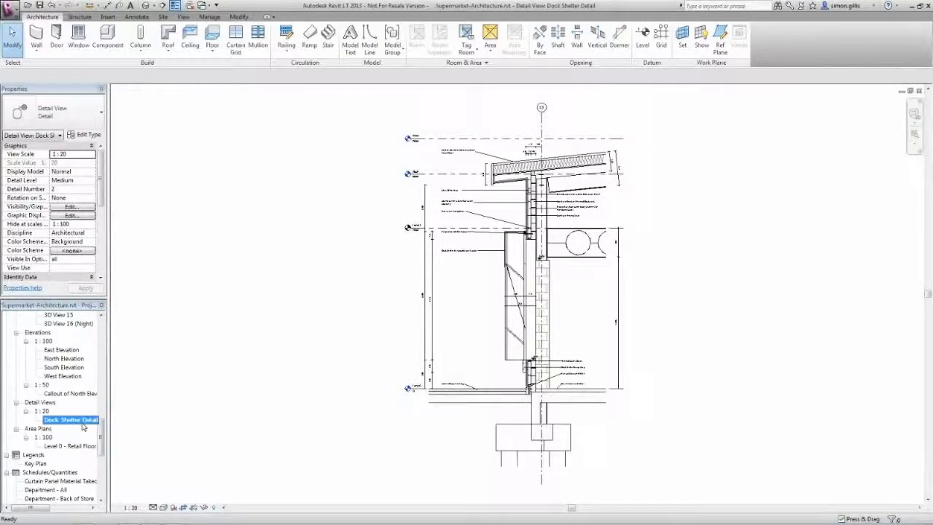
scroll(102, 436, down, 5)
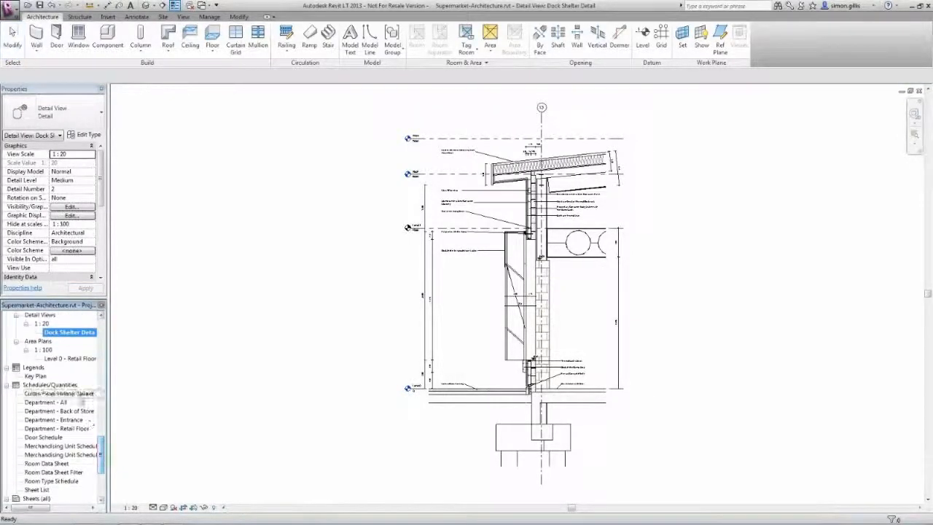
double_click(82, 393)
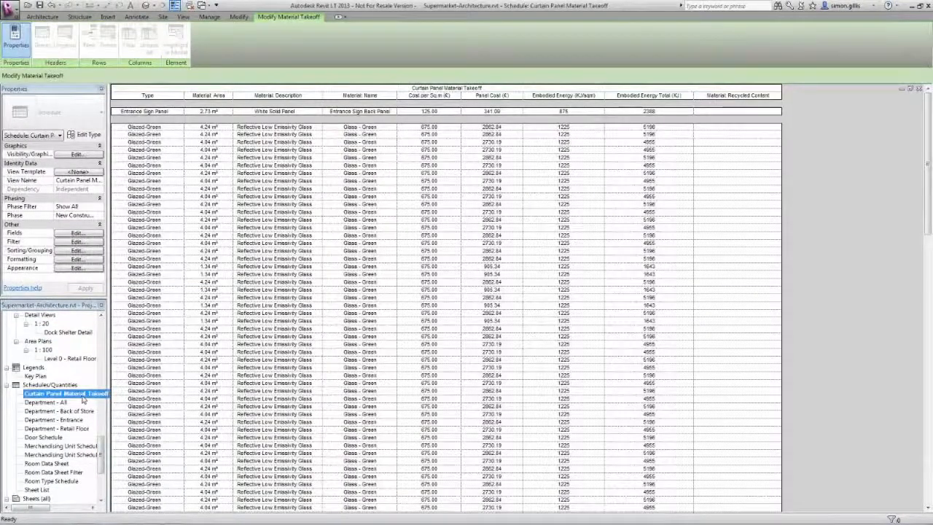
Open the Level 0 - G.A - Back of Store floor plan and the 3D Pharmacy Cropped Plan, tiled side by side and focused on the Pharmacy
drag(101, 443, 102, 337)
double_click(70, 367)
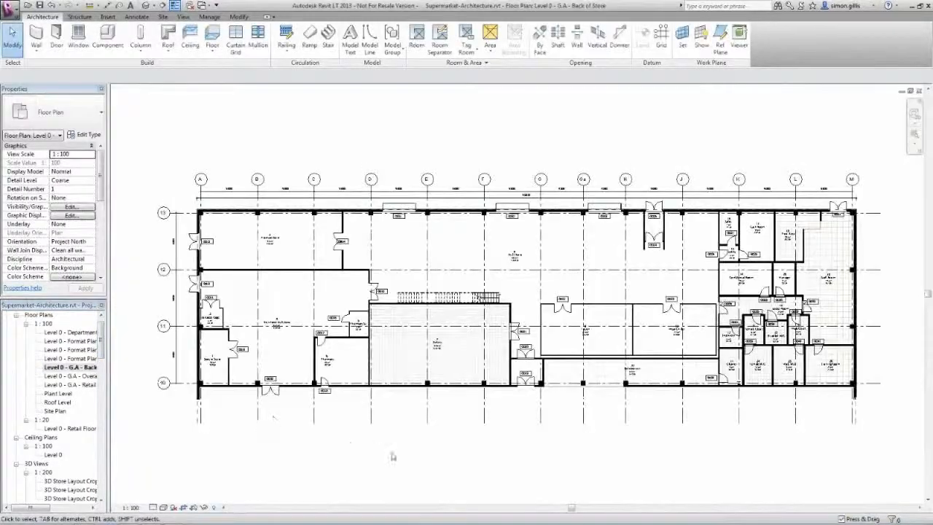
drag(106, 342, 106, 376)
double_click(87, 384)
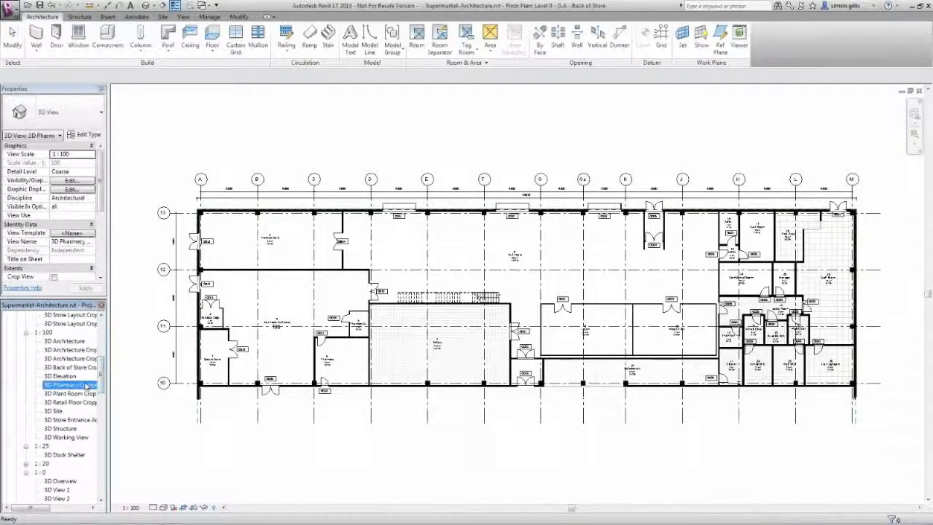
key(w)
key(t)
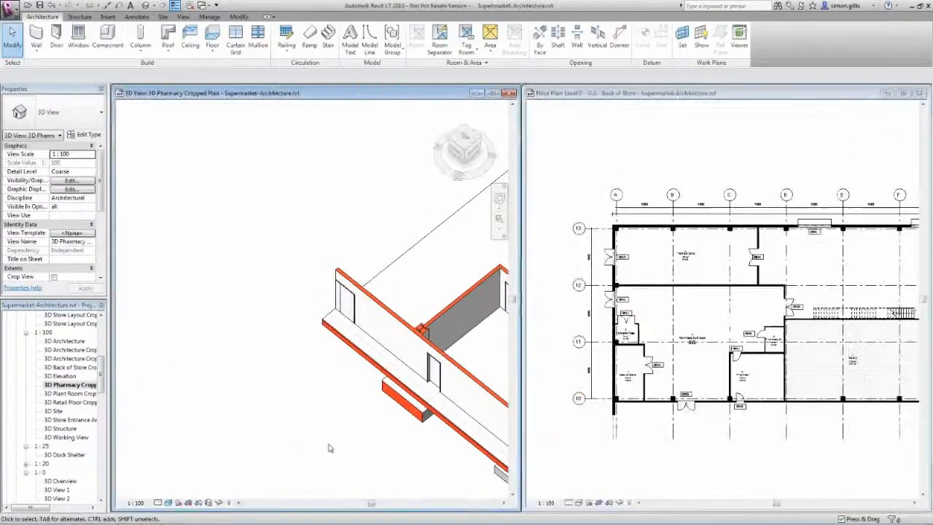
middle_drag(358, 452, 163, 410)
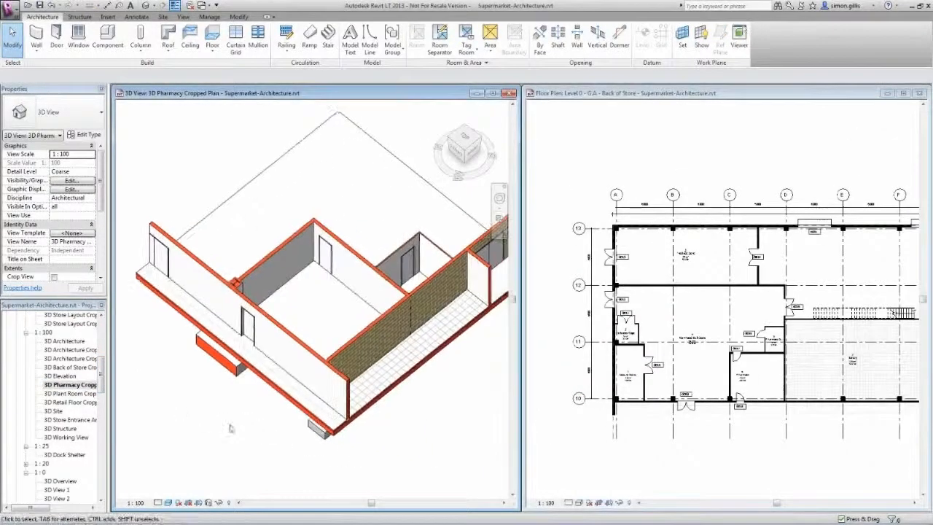
click(742, 457)
key(z)
key(r)
drag(807, 423, 710, 321)
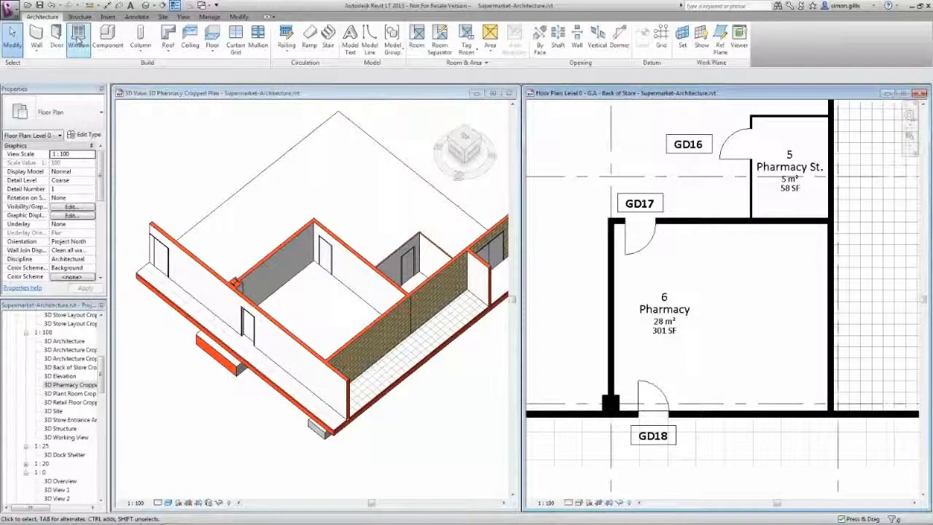
With the Wall tool active, examine the layer structure of the Partn - 120 - 1Hr type and the material of its inner finish layer
click(36, 38)
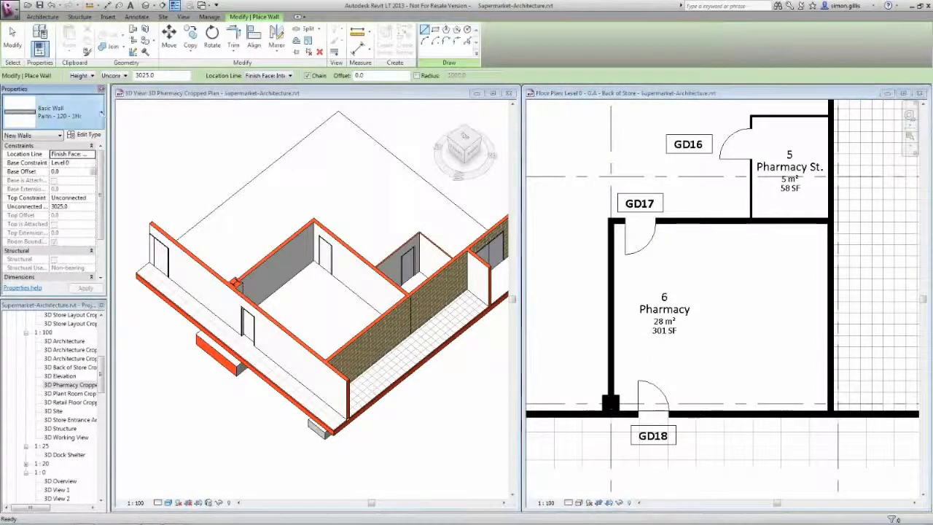
click(81, 135)
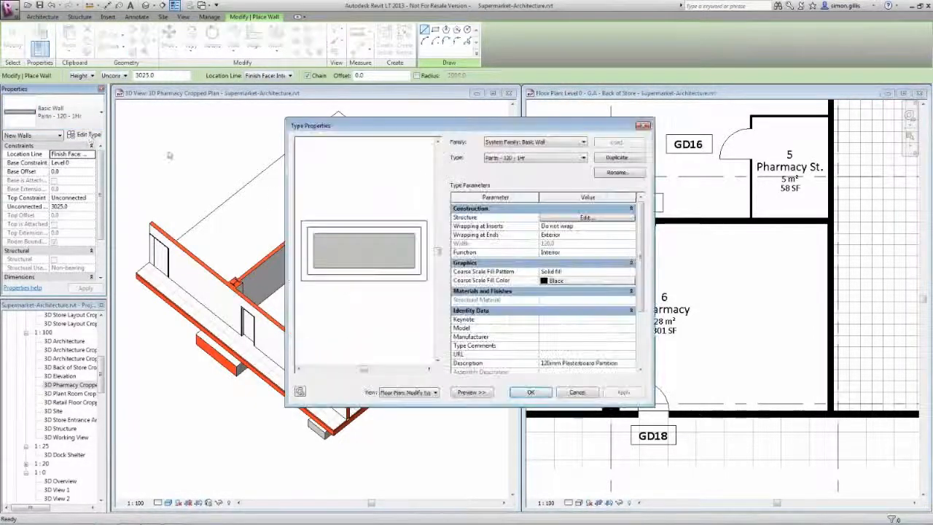
click(573, 217)
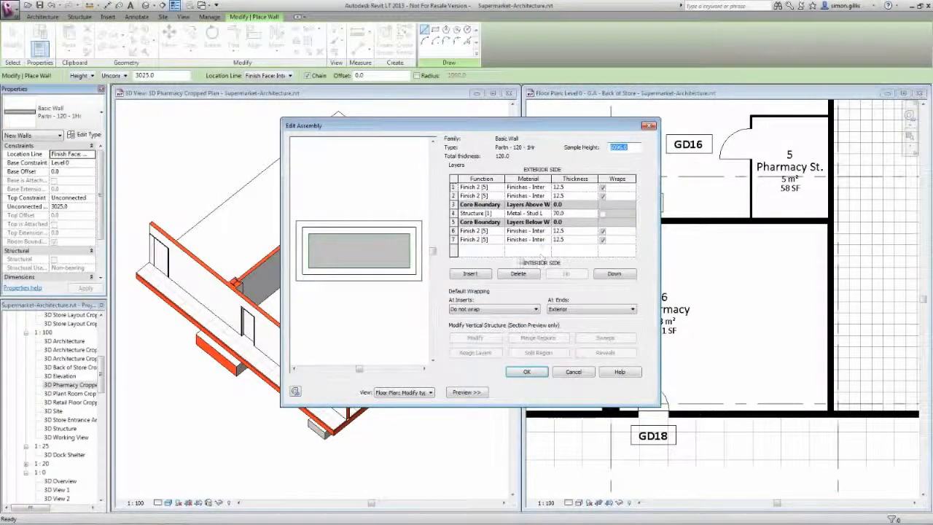
click(545, 231)
click(546, 231)
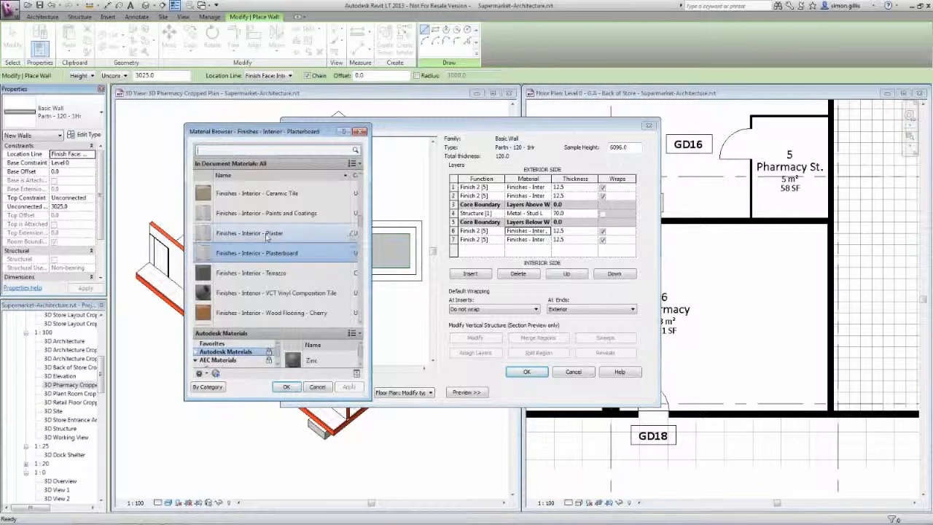
scroll(270, 263, down, 1)
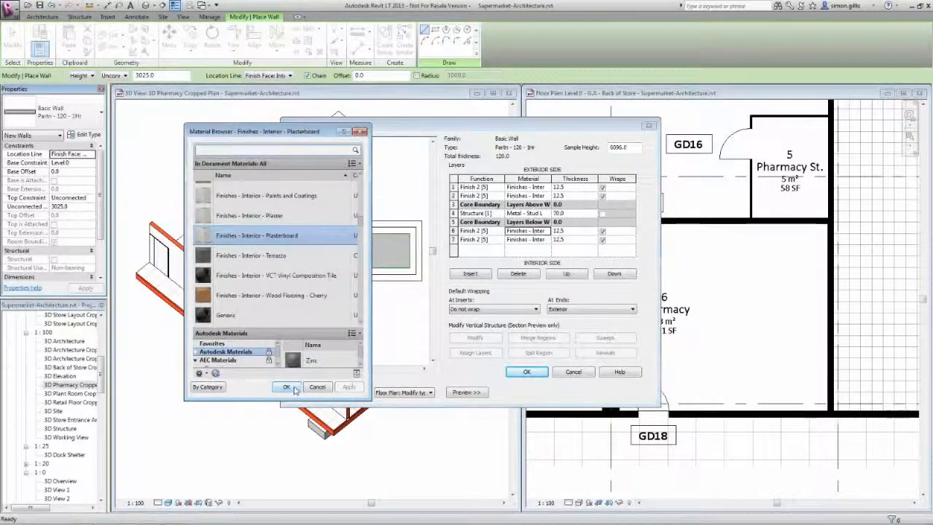
click(294, 390)
click(526, 372)
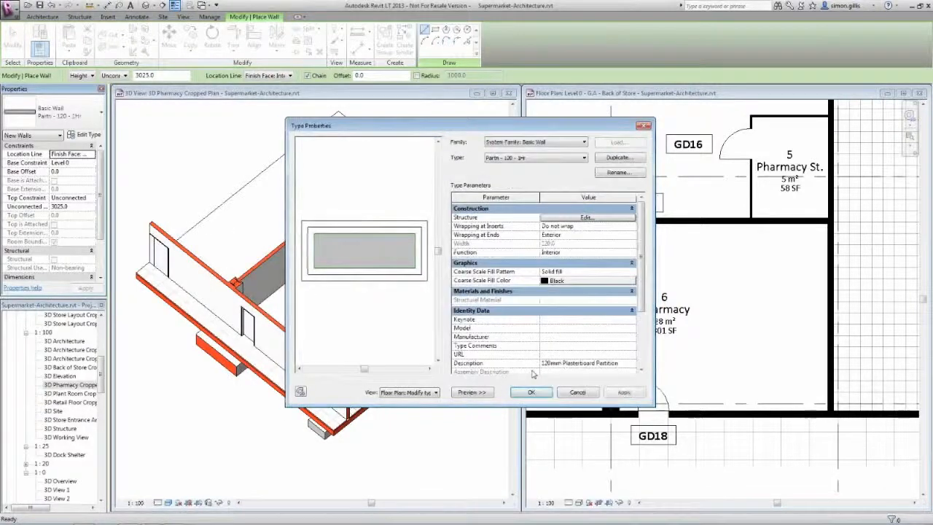
click(532, 394)
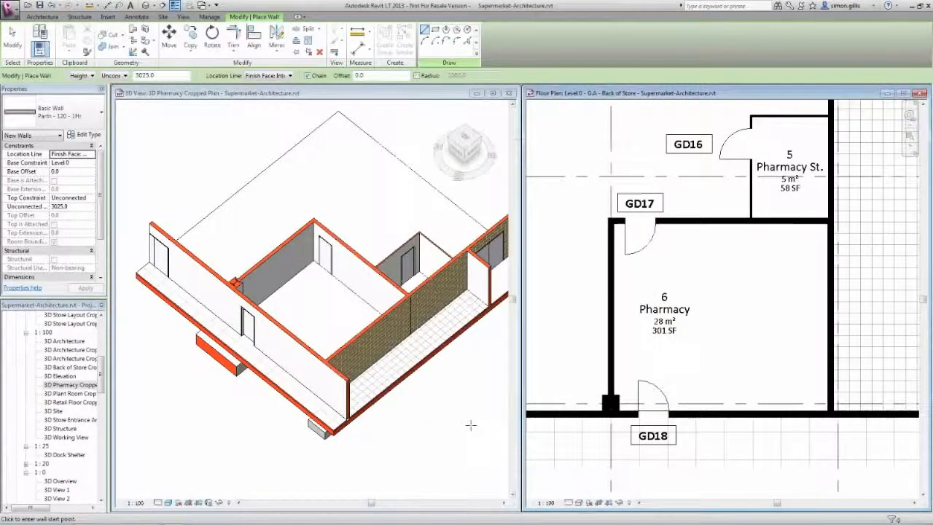
Draw two chained partitions enclosing the Pharmacy's lower-right corner, about 3100 mm up from the lower wall and about 2050 mm across to the right wall
click(747, 412)
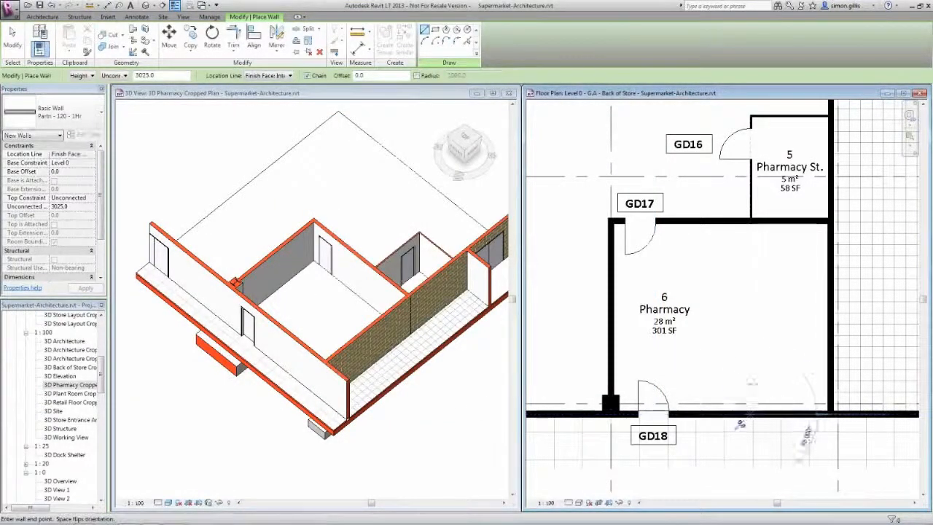
click(747, 297)
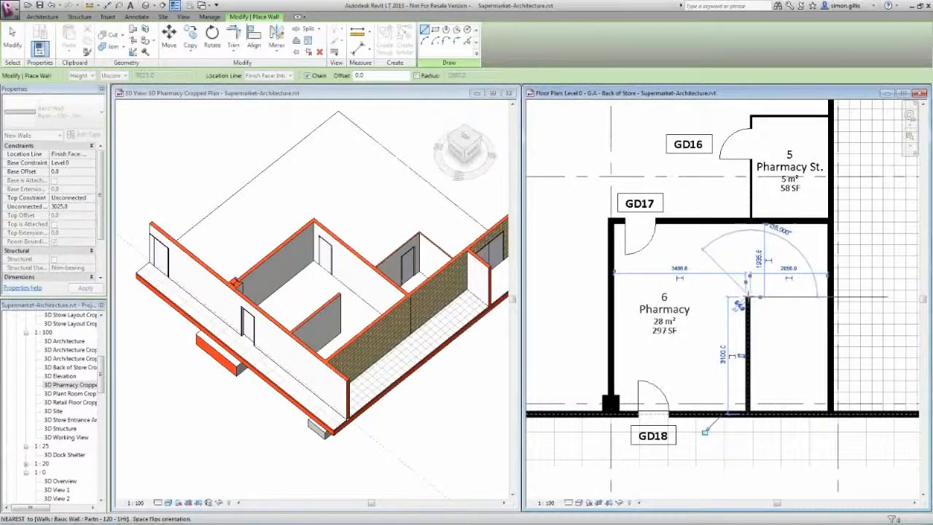
click(830, 297)
key(Escape)
key(Escape)
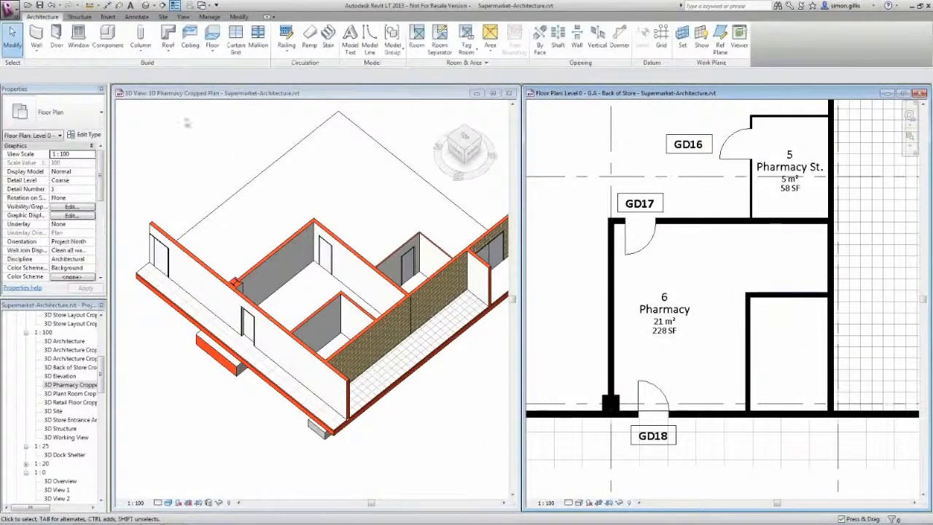
Place an 810 x 2110mm Interior Single Type A1 door in the new vertical partition, about 1000 mm from its upper end, swinging into the enclosed corner
click(57, 38)
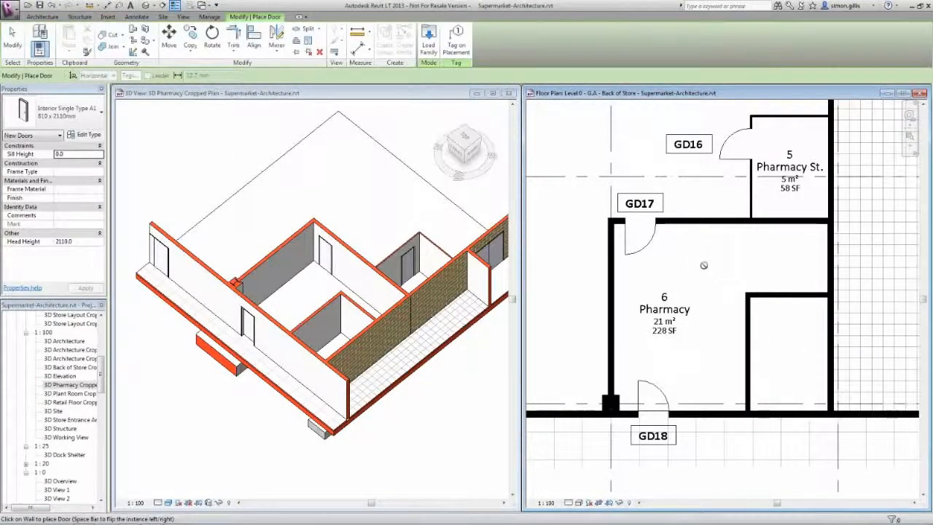
click(754, 350)
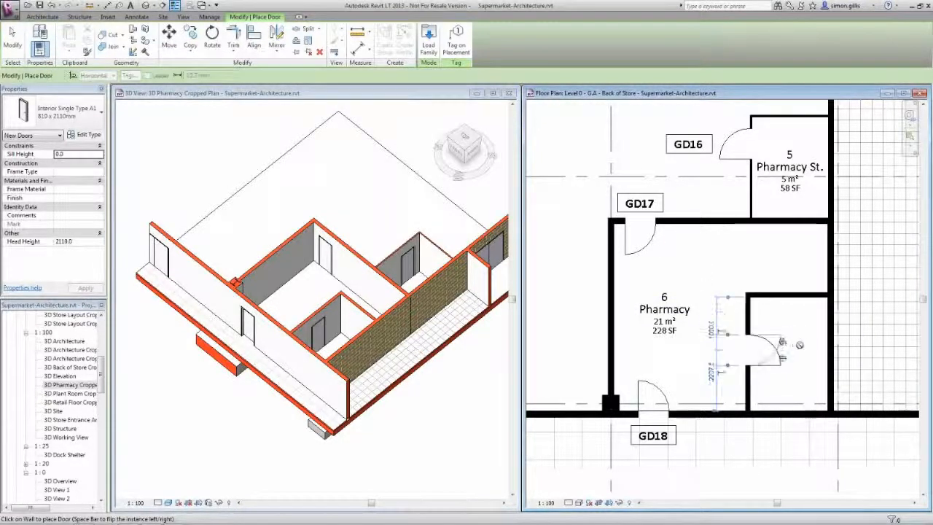
key(Escape)
key(Escape)
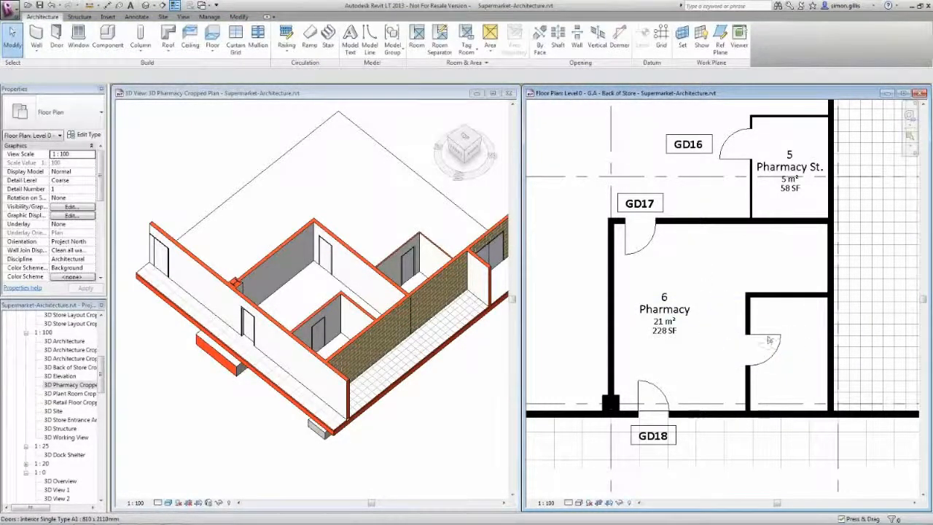
Set the door's offset from the upper partition to 300 mm and make that dimension permanent and locked
click(769, 340)
click(711, 317)
text(300)
key(Return)
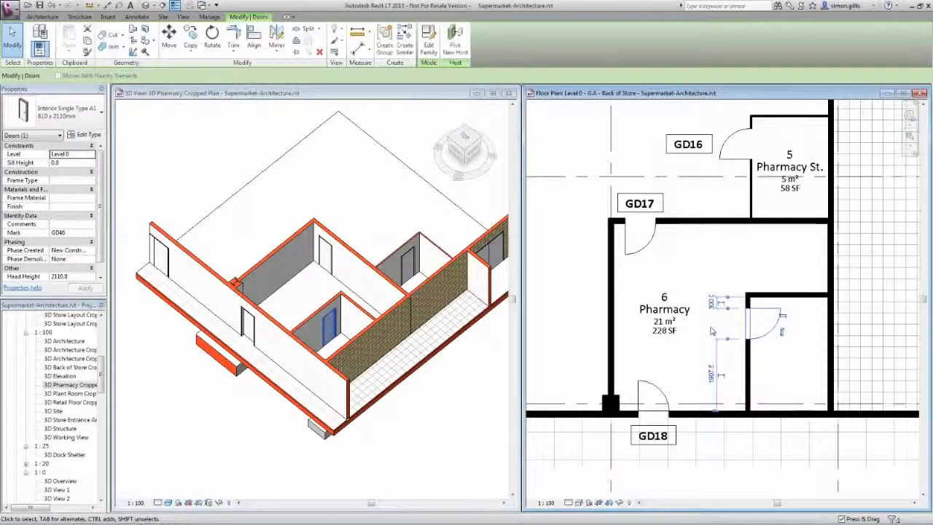
click(721, 303)
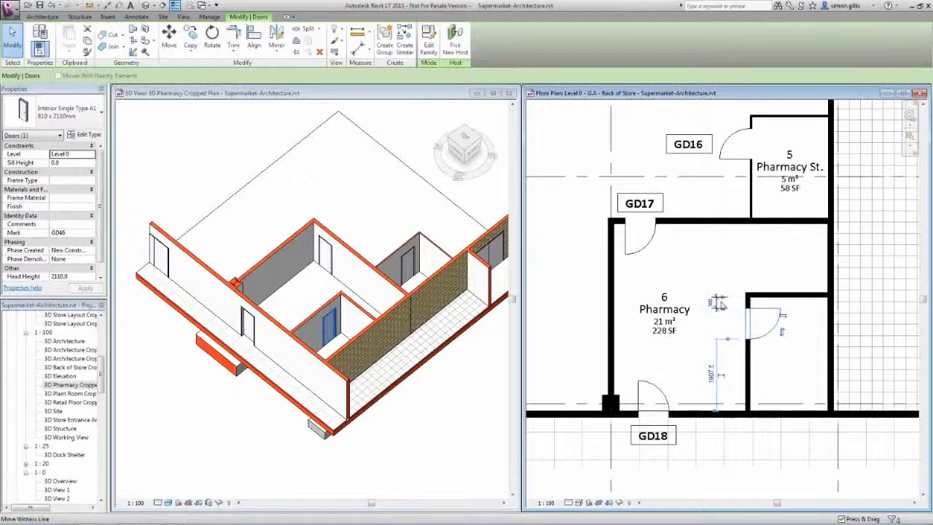
key(Escape)
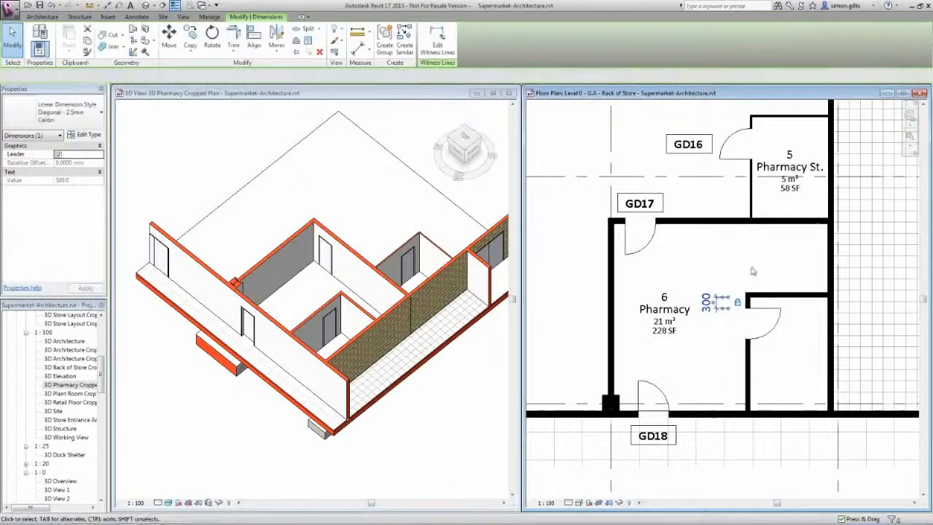
click(754, 270)
Set the horizontal partition's distance from the Pharmacy's lower wall to 3450 mm and delete the 300 mm door dimension
click(793, 295)
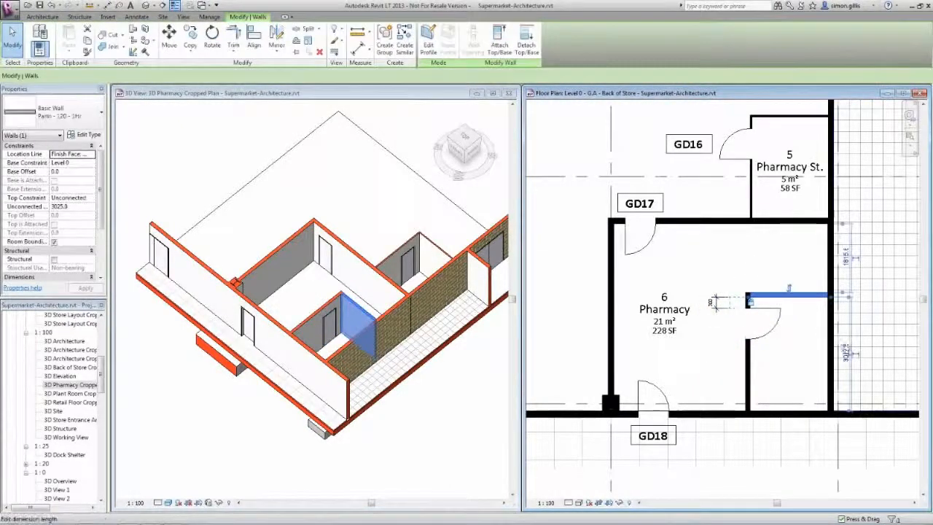
click(847, 354)
text(3450)
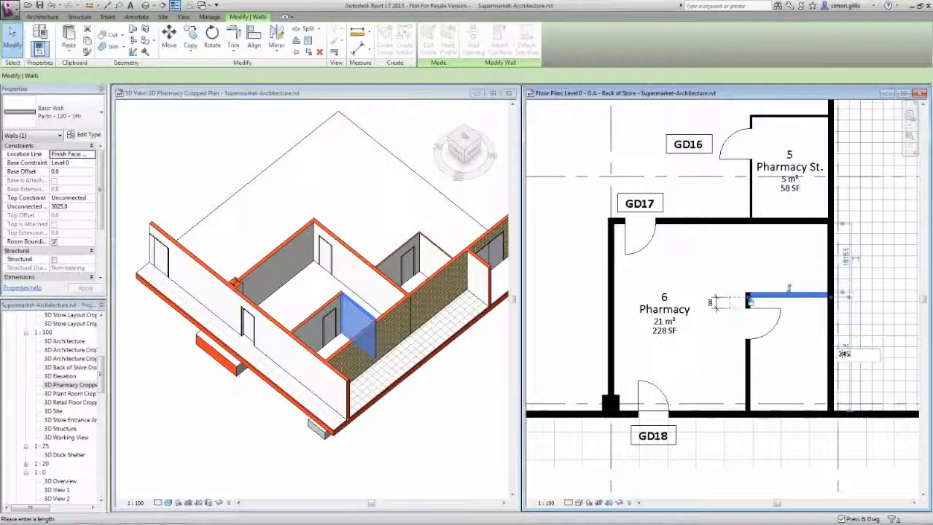
key(Return)
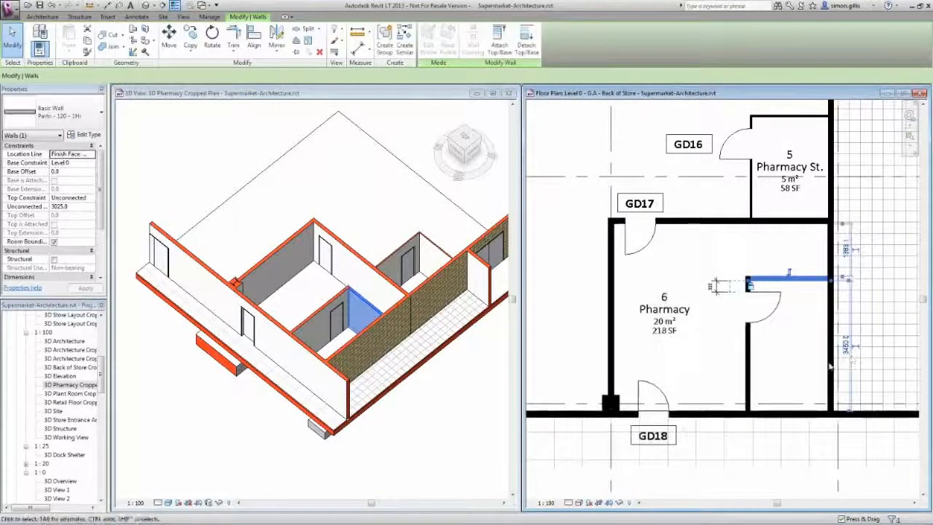
key(Escape)
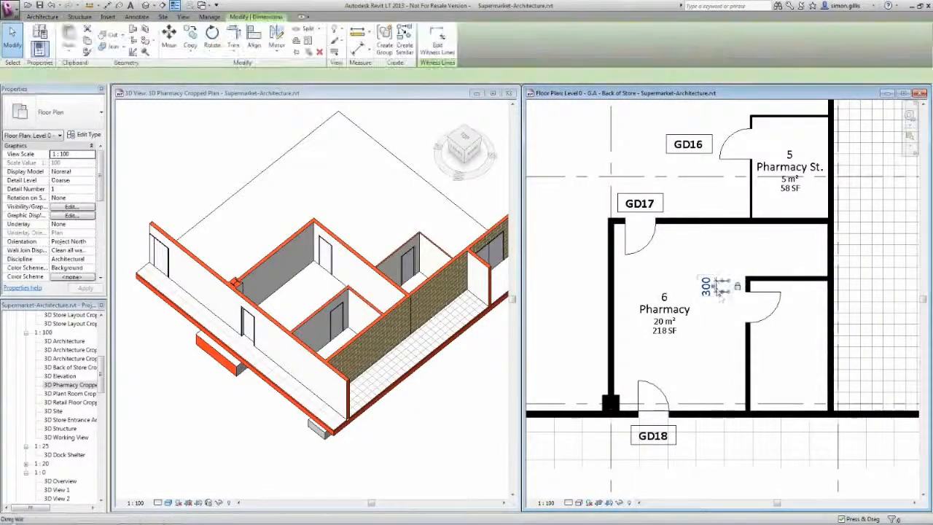
click(721, 285)
key(Delete)
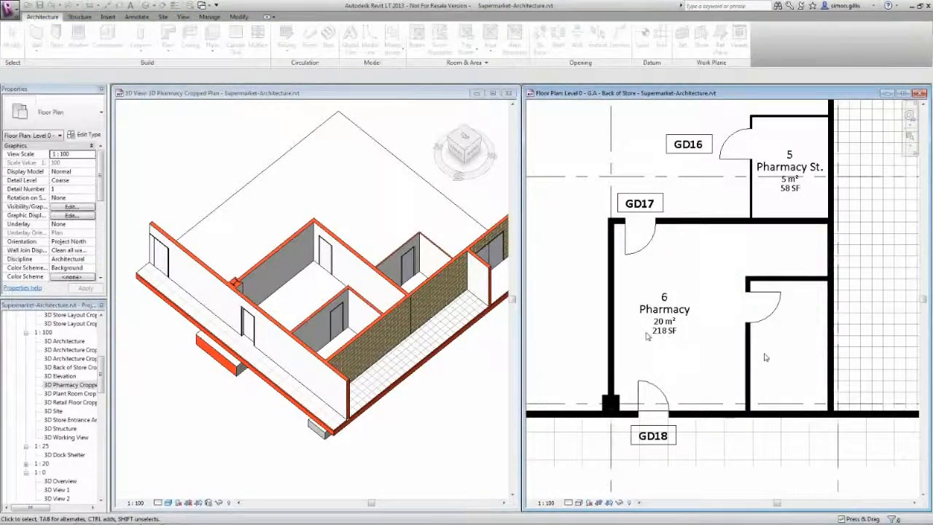
Select the new door in the 3D view to check its matching highlight in the floor plan
click(336, 314)
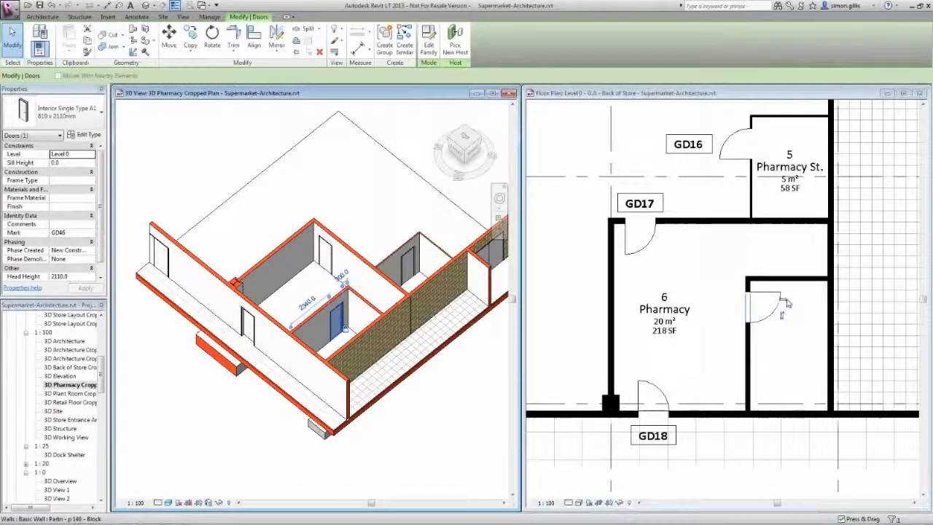
key(Escape)
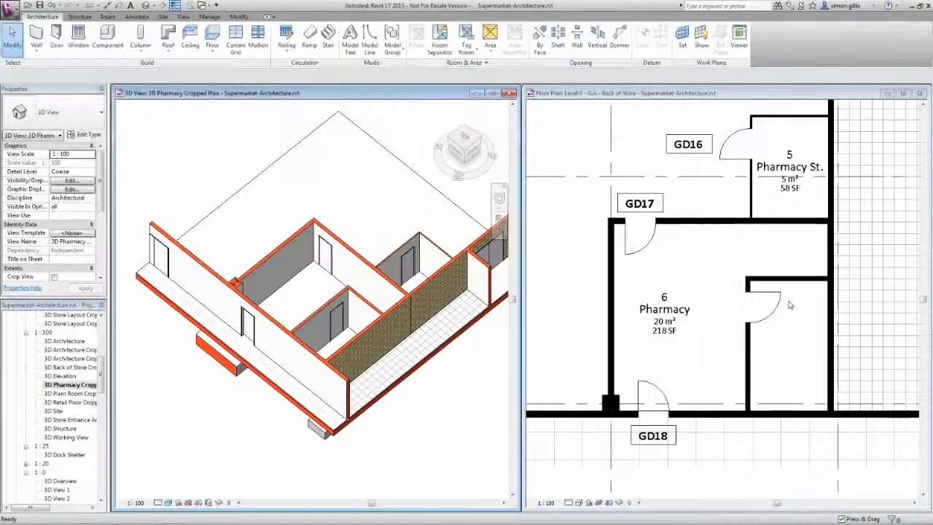
Place a tagged room in the enclosed corner of the Pharmacy on the Back of Store floor plan
click(789, 305)
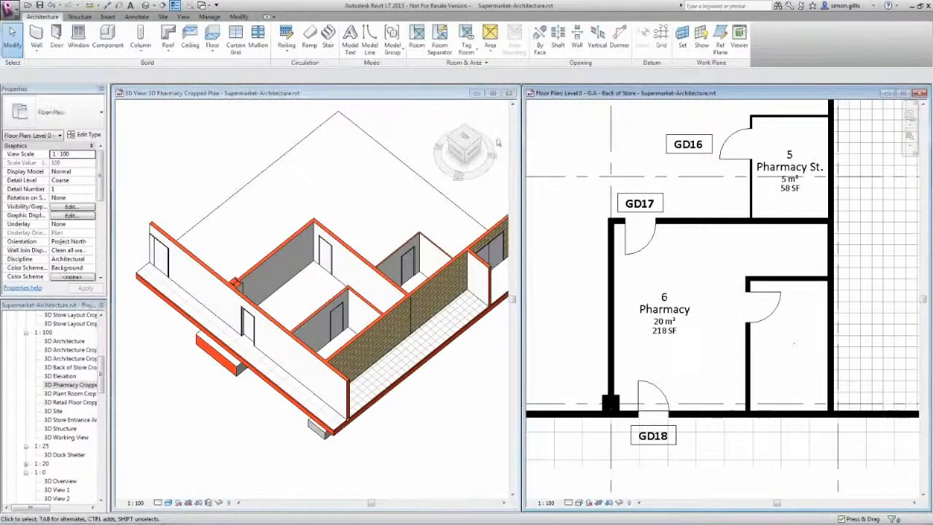
click(416, 36)
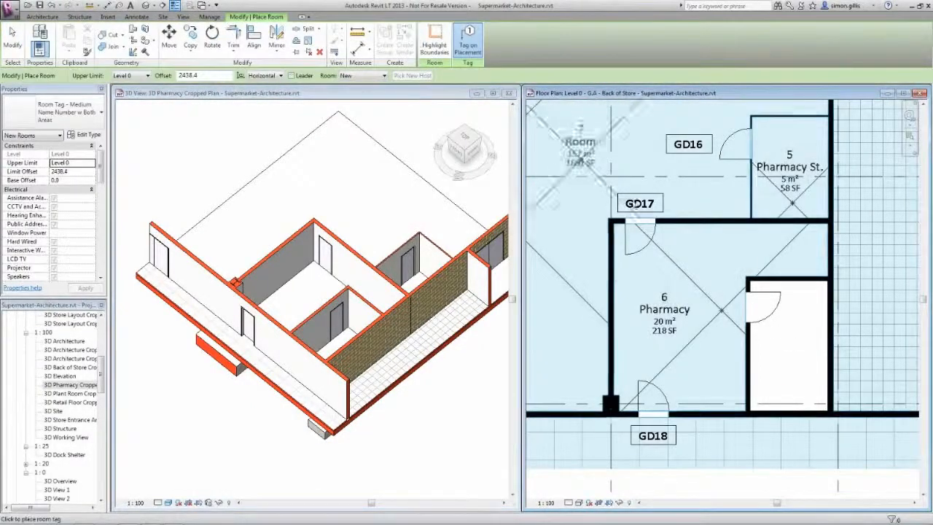
click(790, 359)
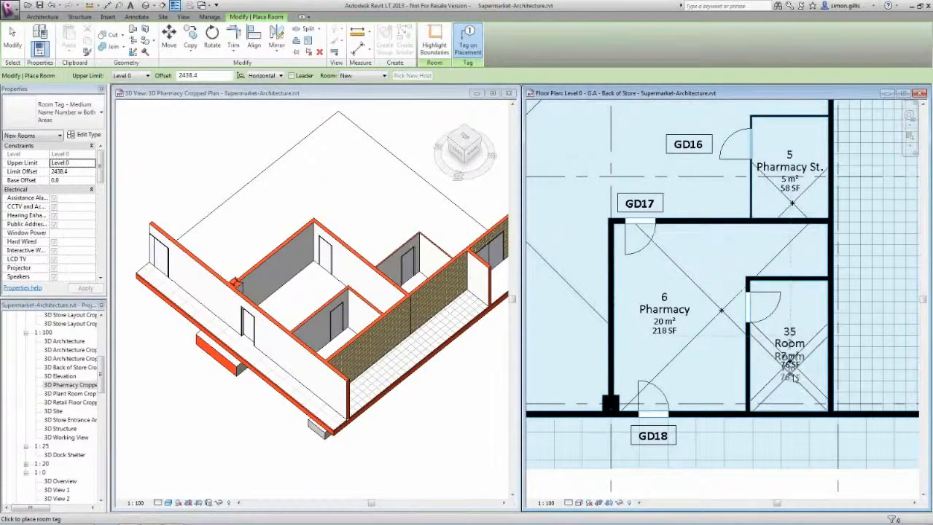
key(Escape)
key(Escape)
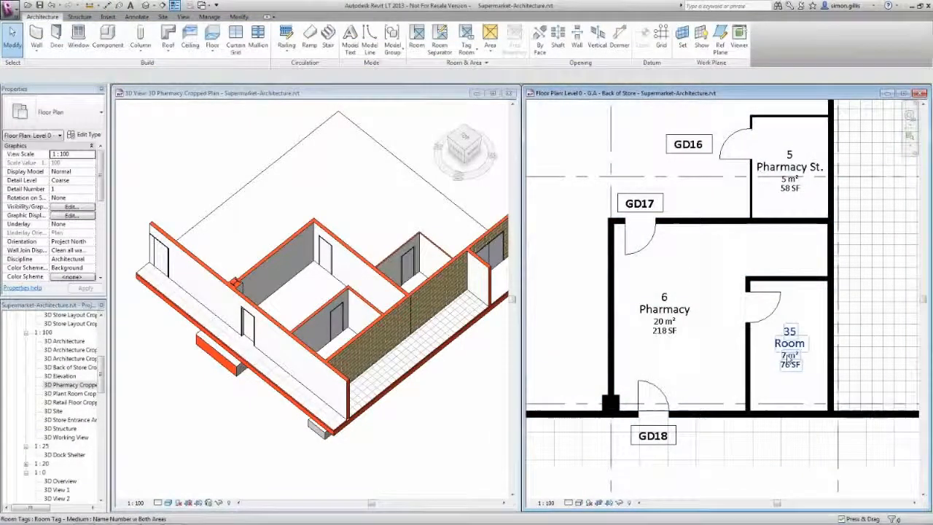
Rename the new room as Consulting through its tag
click(789, 357)
click(791, 343)
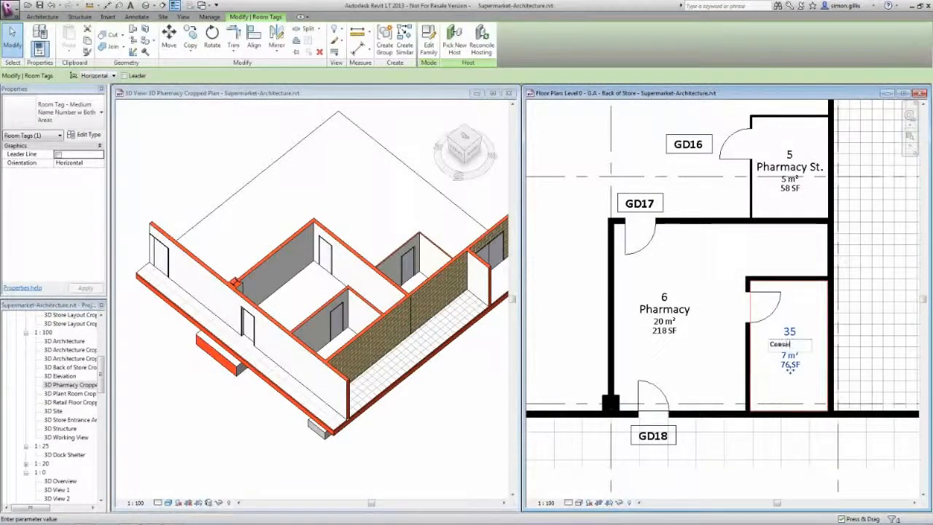
text(Consulting)
key(Return)
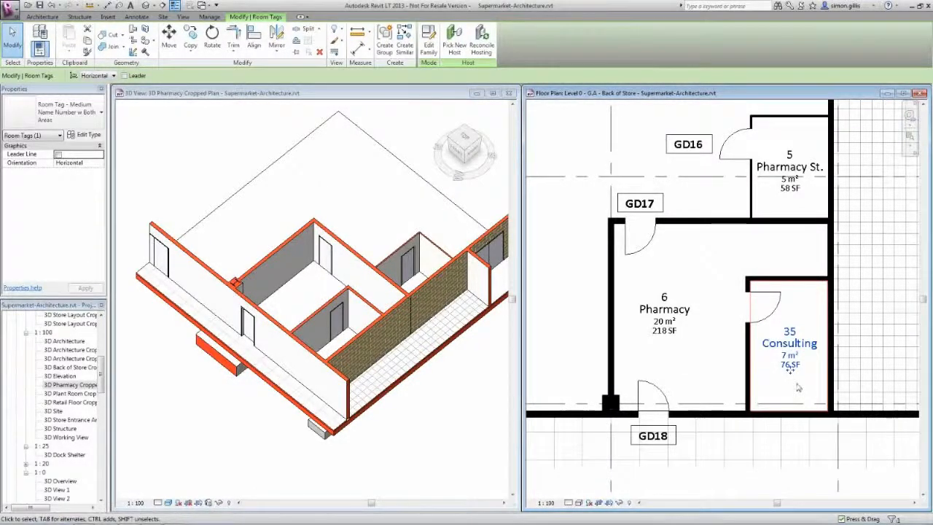
key(Escape)
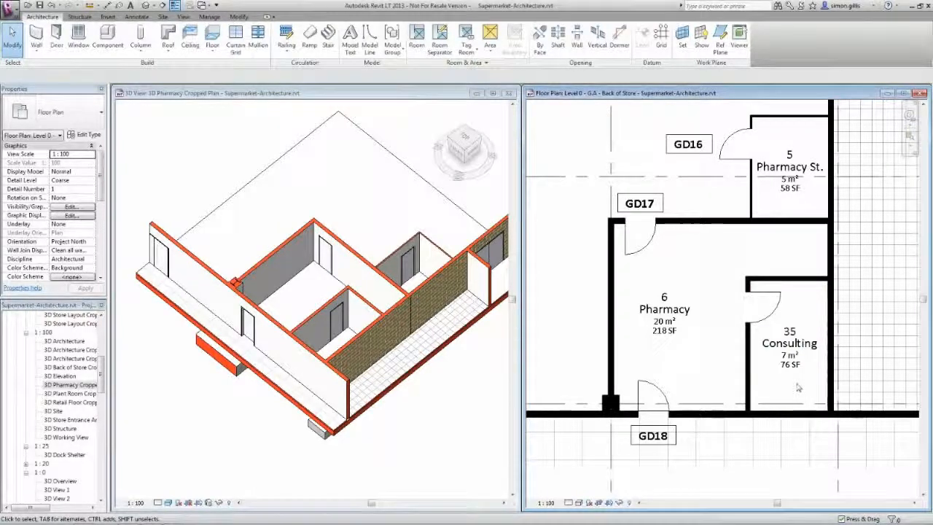
Open the Level 0 - Format Plan - Colour floor plan and maximize its view
click(98, 383)
scroll(98, 382, up, 8)
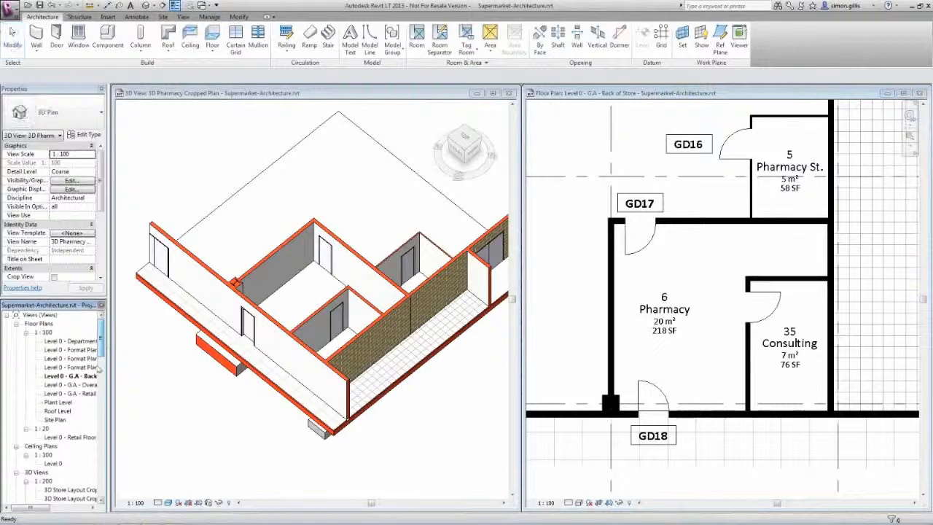
double_click(94, 349)
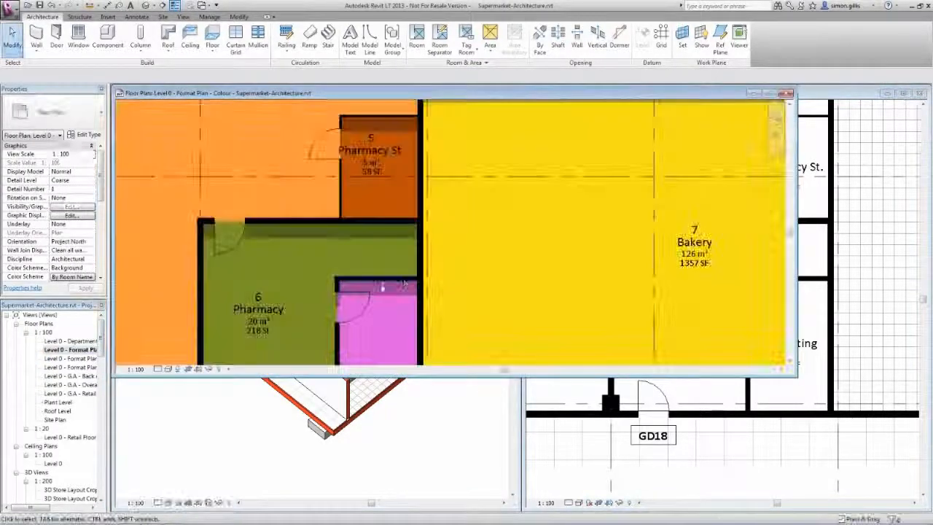
click(770, 94)
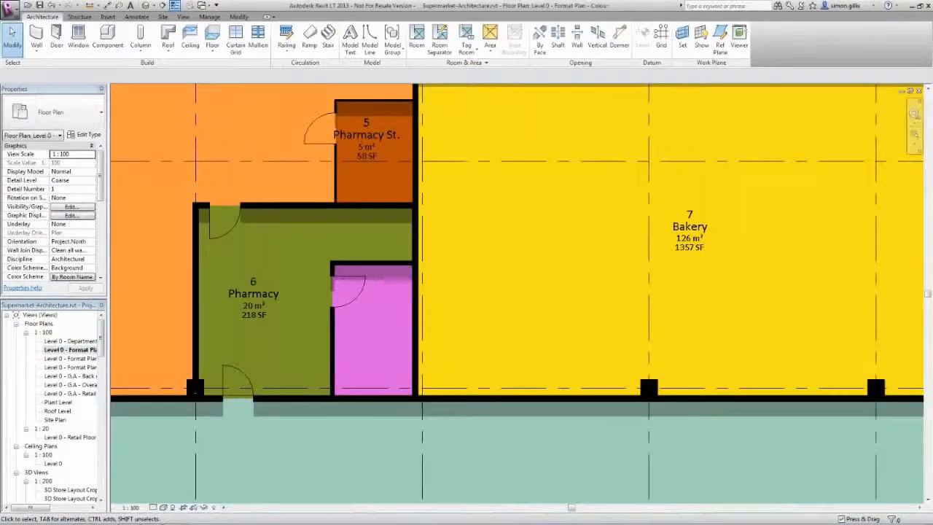
middle_click(379, 333)
middle_click(378, 333)
Examine the Plan Areas legend and its By Room Name colour scheme for the Consulting entry
key(z)
key(r)
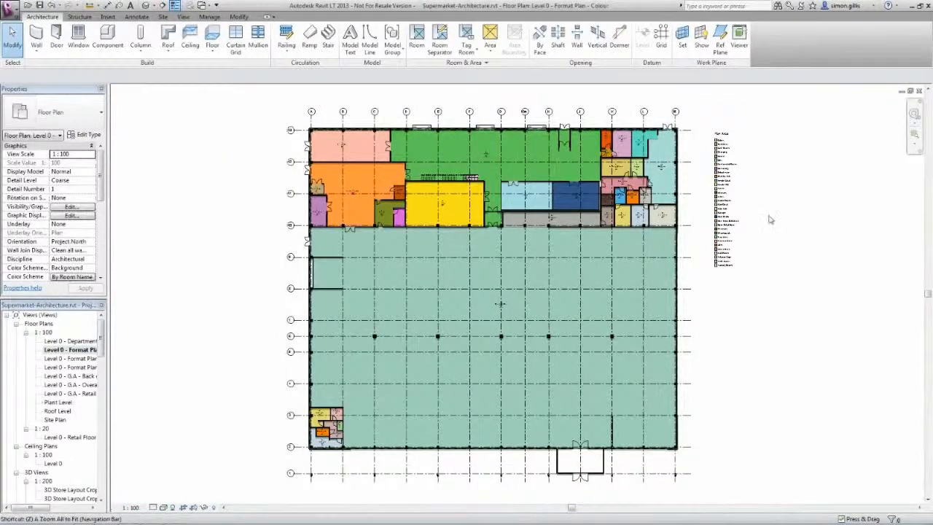
drag(747, 207, 696, 121)
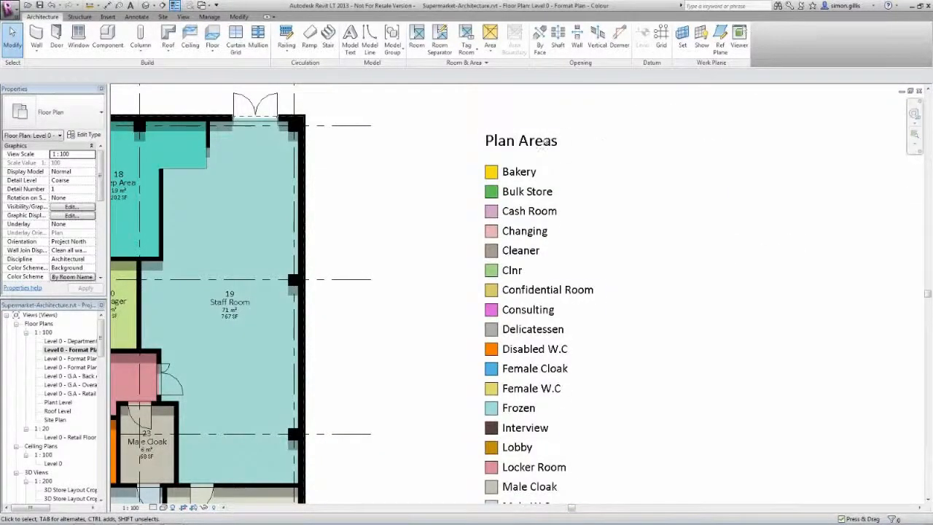
click(543, 141)
click(432, 44)
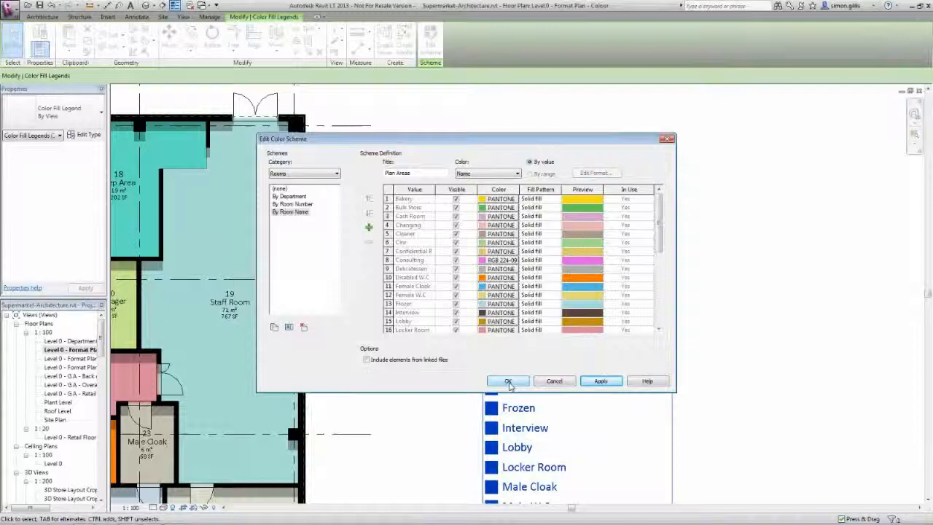
click(508, 382)
click(765, 335)
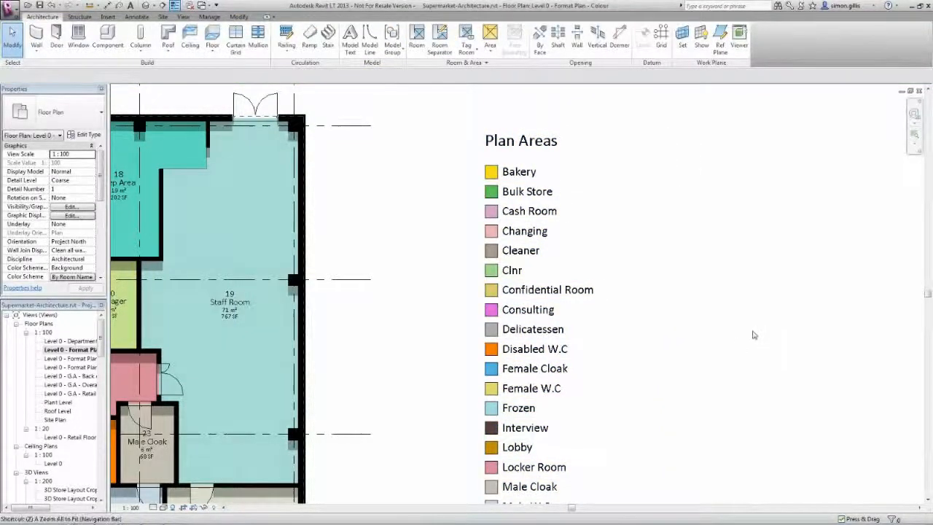
Tag all untagged rooms in the Format Plan - Colour view using Tag All Not Tagged
key(a)
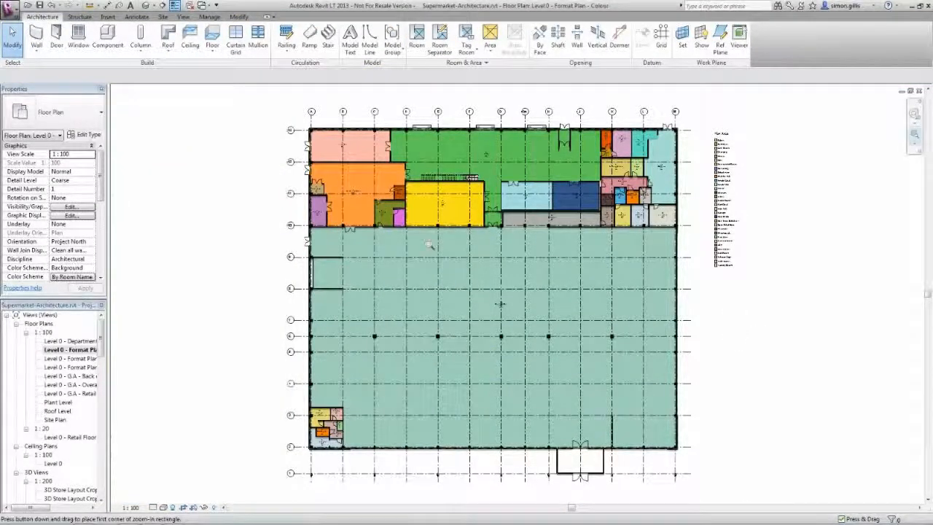
scroll(386, 208, up, 10)
click(466, 51)
click(490, 106)
click(417, 312)
click(406, 357)
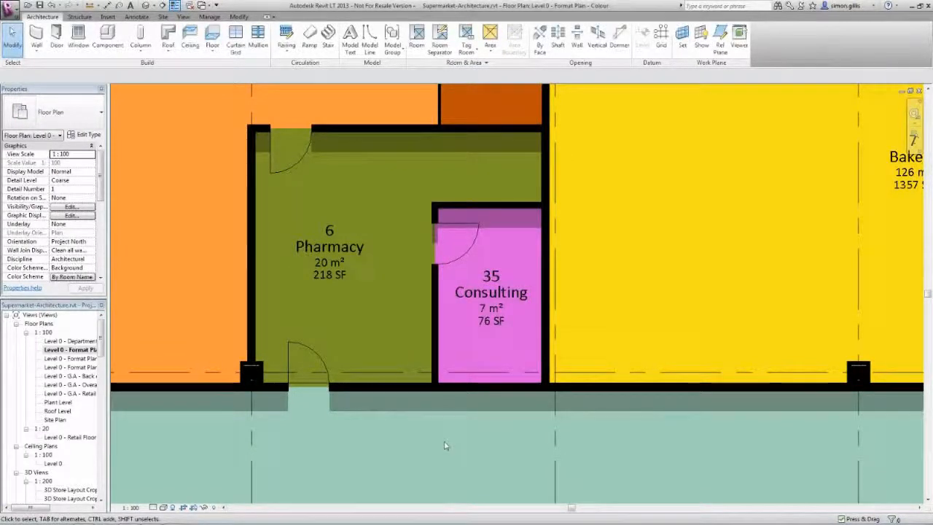
Open the Level 0 - Department Plan - Colour floor plan and examine its Departments legend
key(z)
key(f)
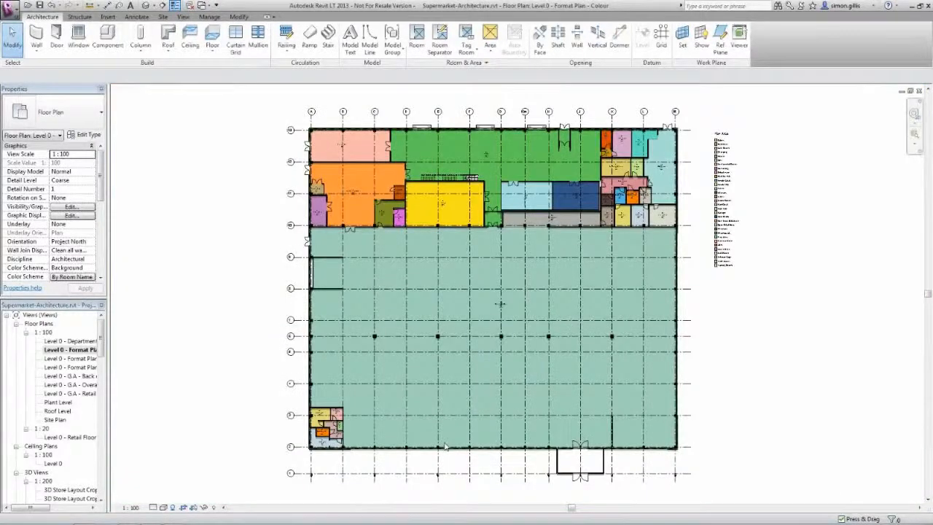
double_click(70, 341)
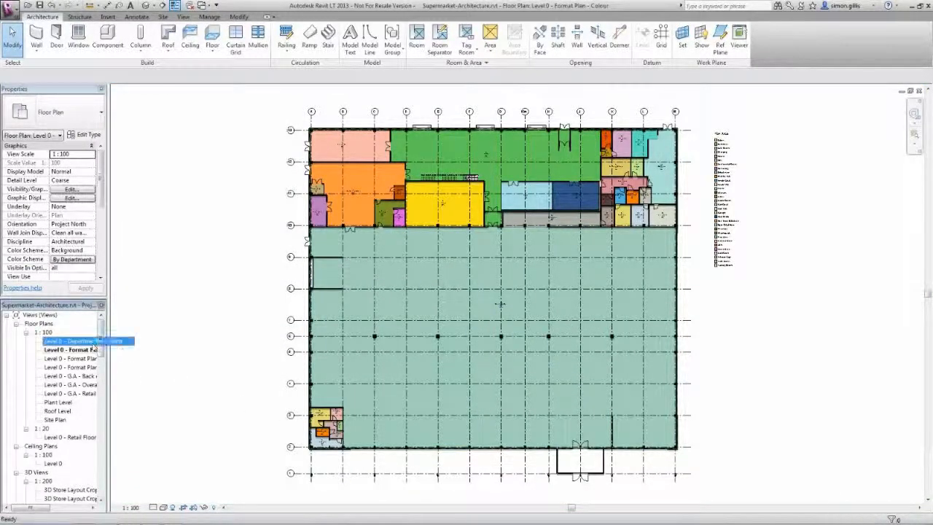
key(z)
key(r)
drag(748, 162, 709, 127)
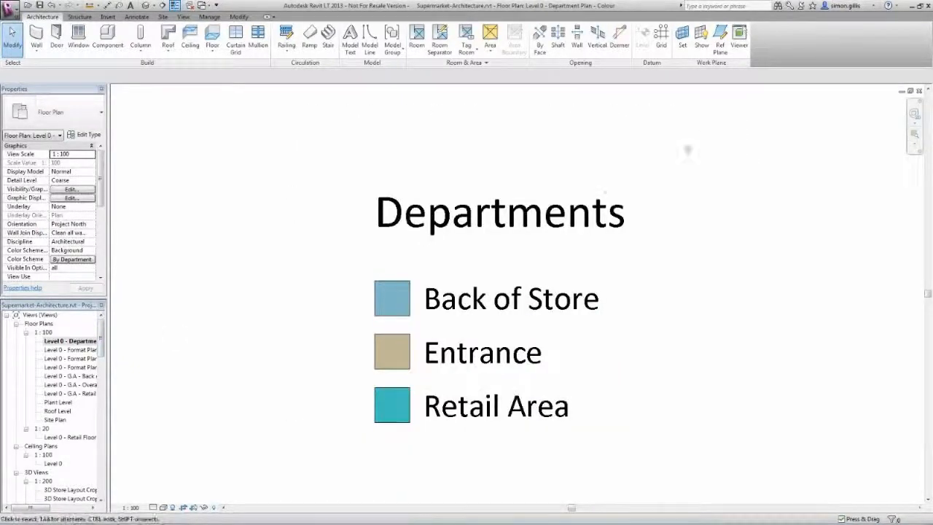
click(594, 209)
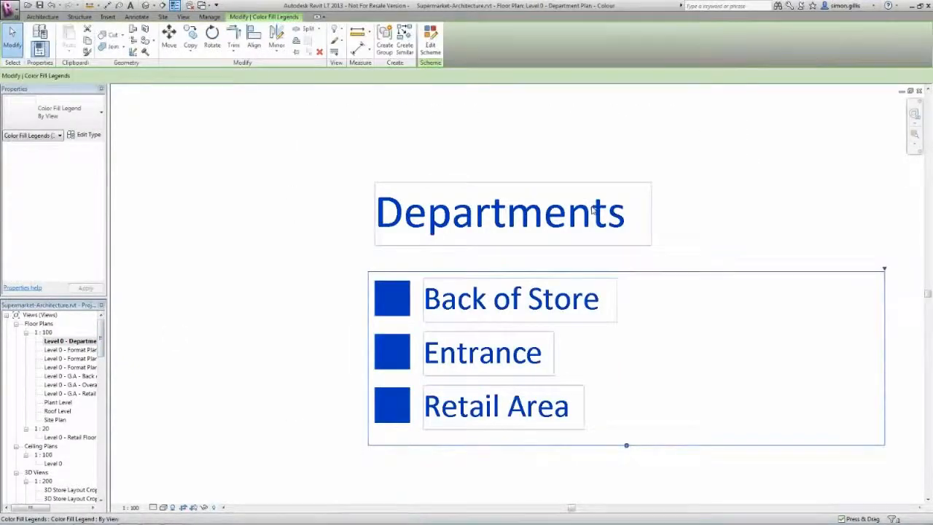
click(702, 190)
Tag all untagged rooms in the Department Plan with the Room Tag - Medium family using Tag All Not Tagged
key(z)
key(f)
key(z)
key(r)
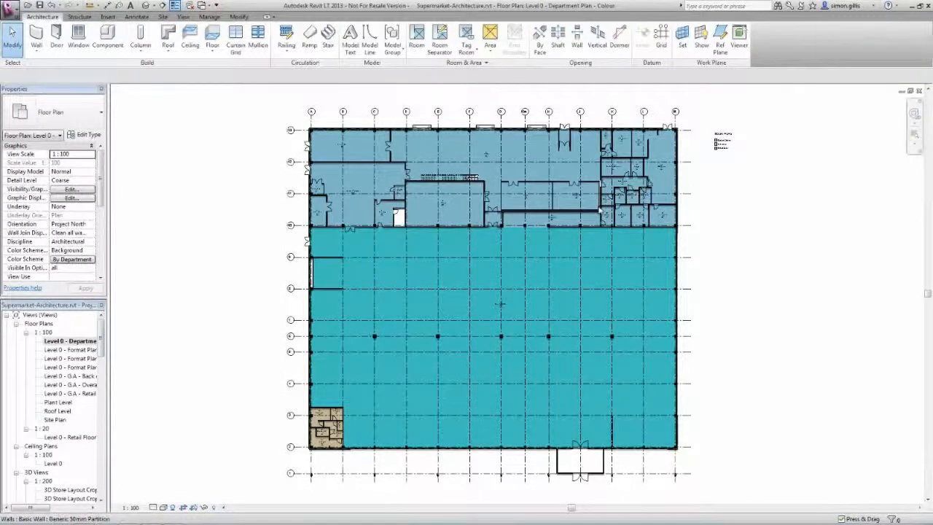
drag(419, 230, 383, 207)
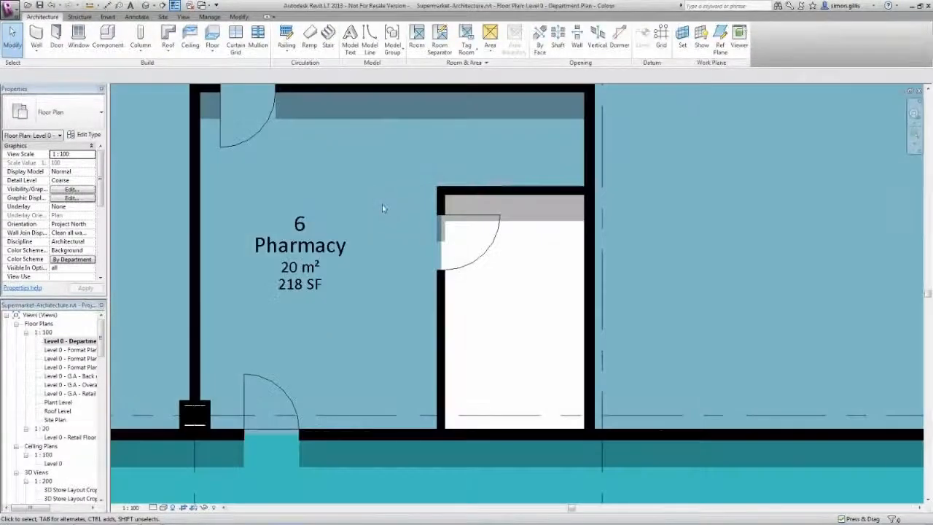
click(467, 48)
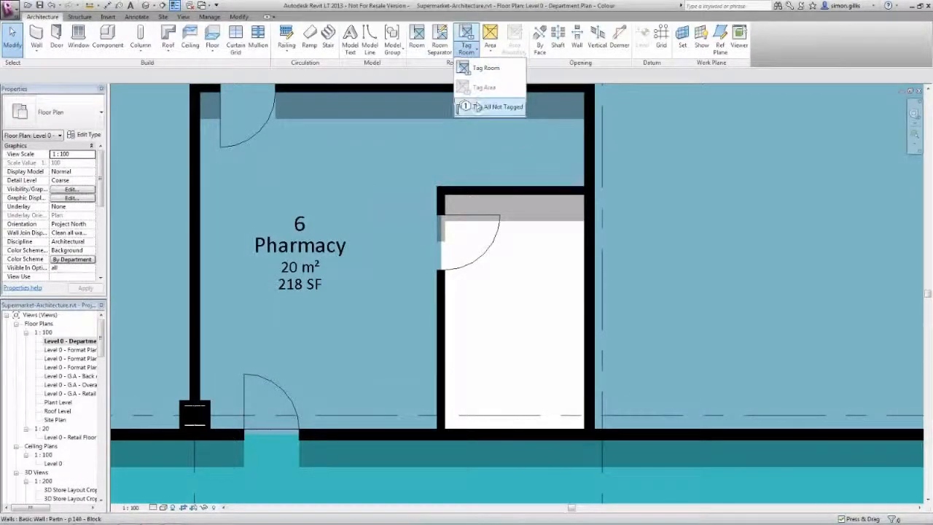
click(496, 103)
click(426, 313)
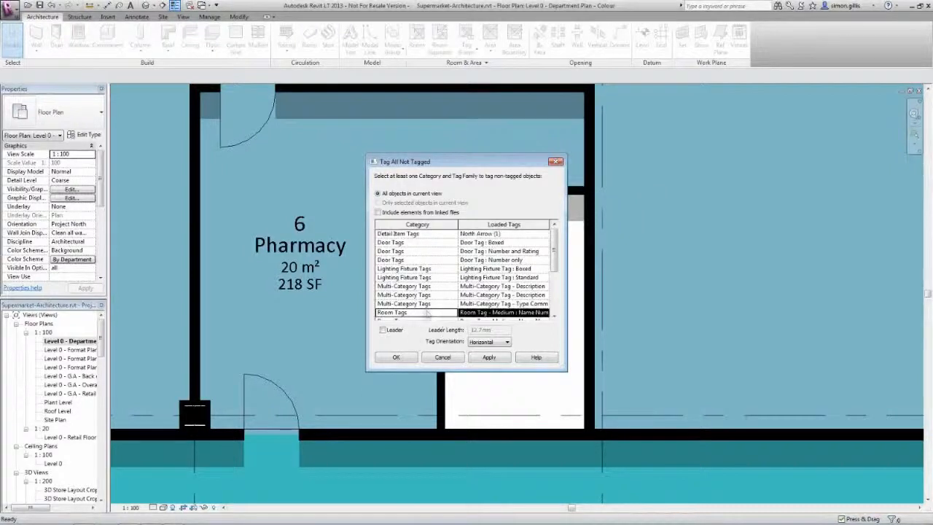
click(396, 358)
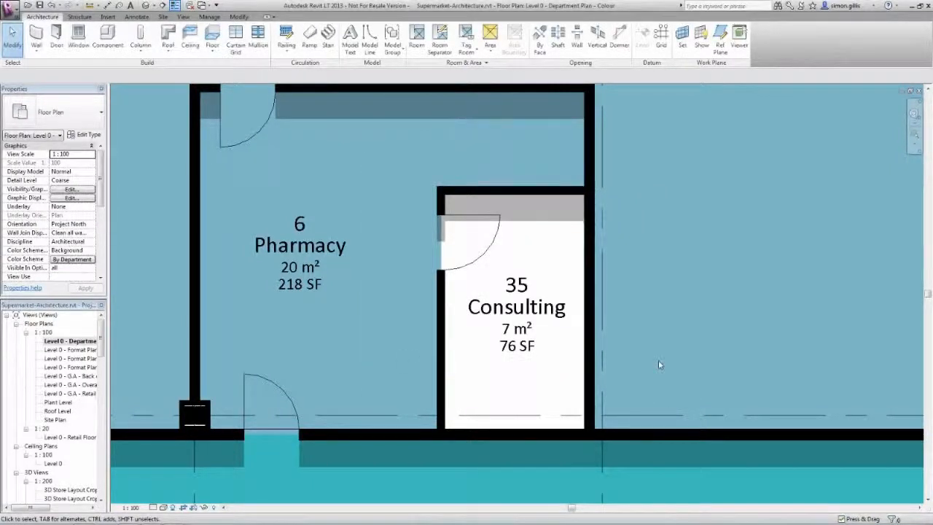
Open the Room Data Sheet schedule and set the Consulting room's department to Back of Store
drag(103, 342, 103, 467)
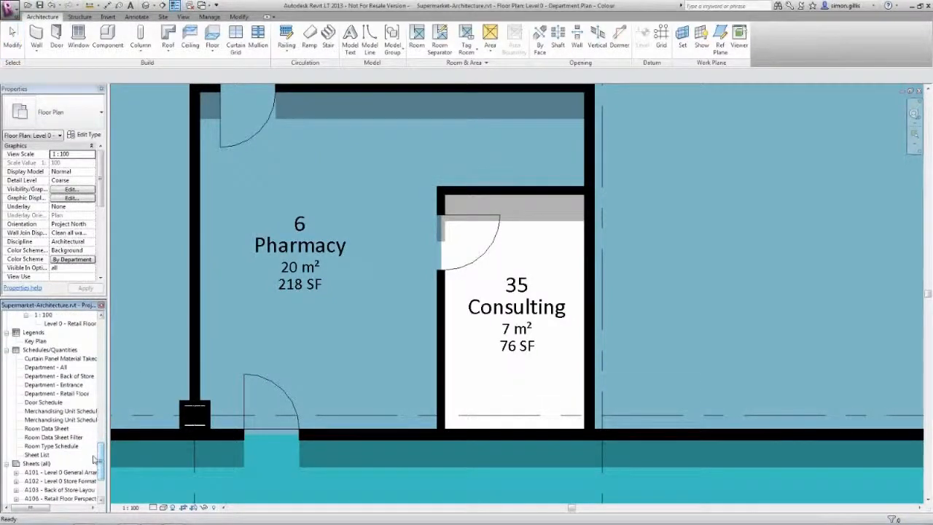
double_click(57, 430)
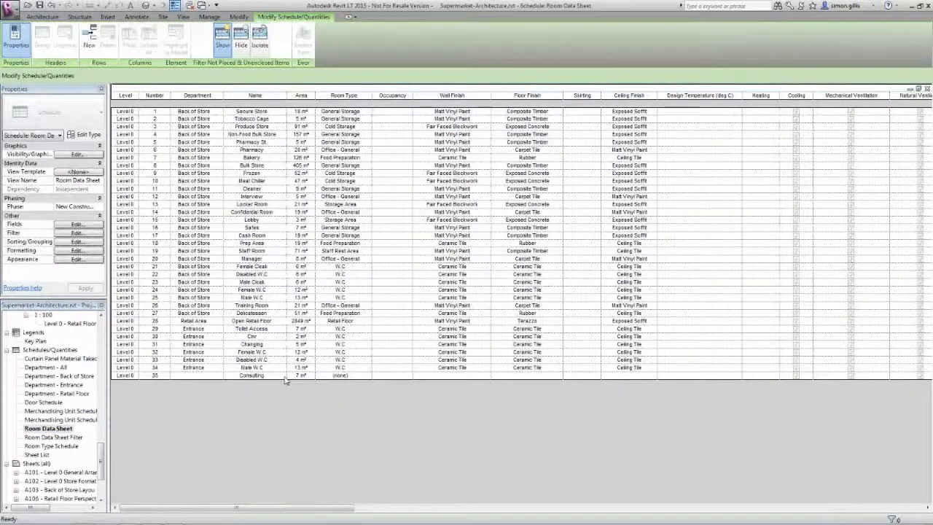
click(204, 377)
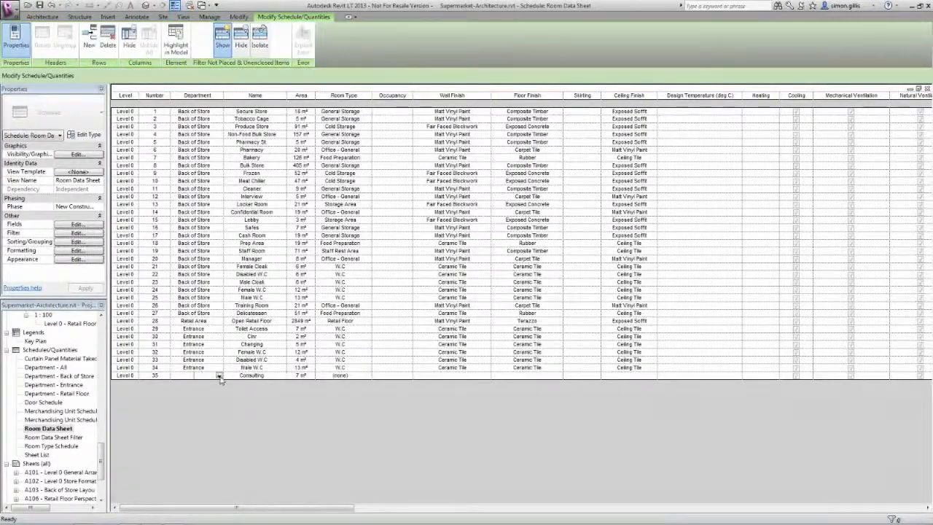
click(218, 376)
click(213, 384)
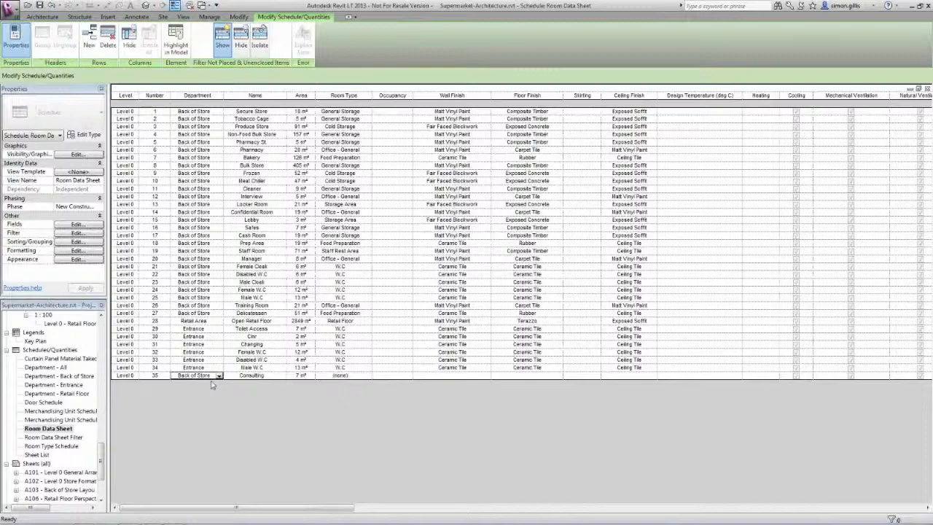
Set the Consulting room's room type to Office - General in the schedule
click(342, 376)
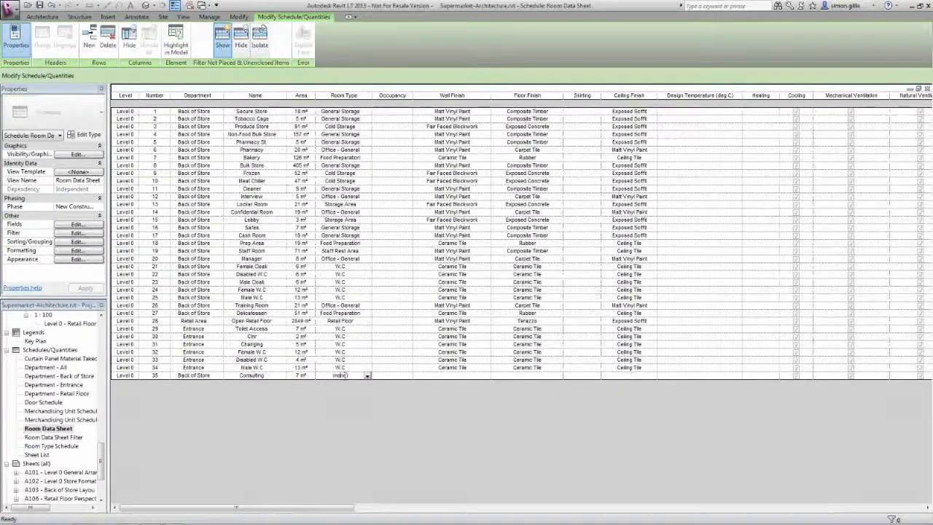
click(368, 377)
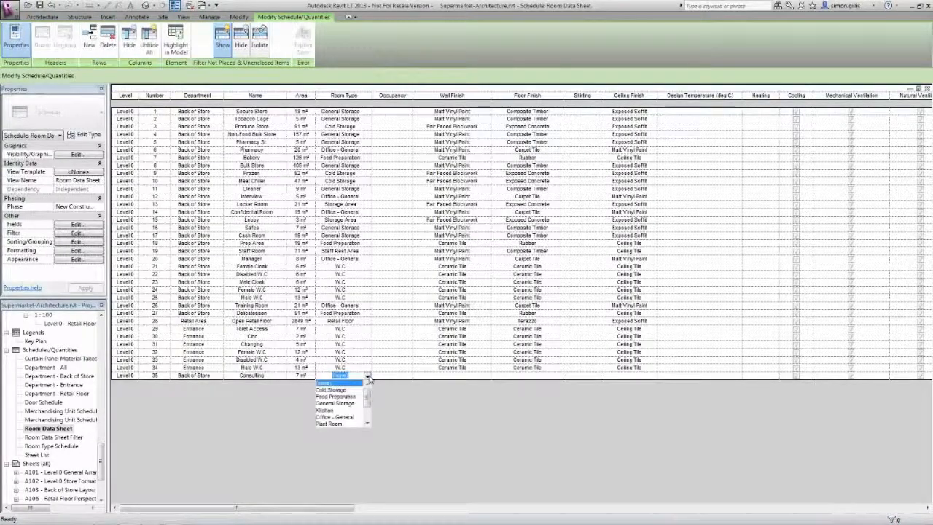
click(353, 417)
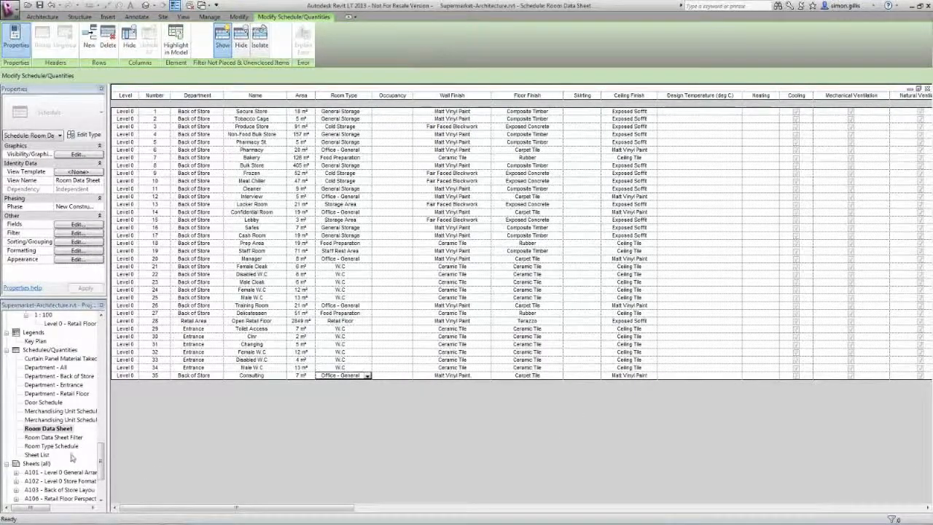
click(132, 378)
Return to the Level 0 - Department Plan - Colour floor plan to check the Consulting room's colour fill
drag(101, 458, 102, 332)
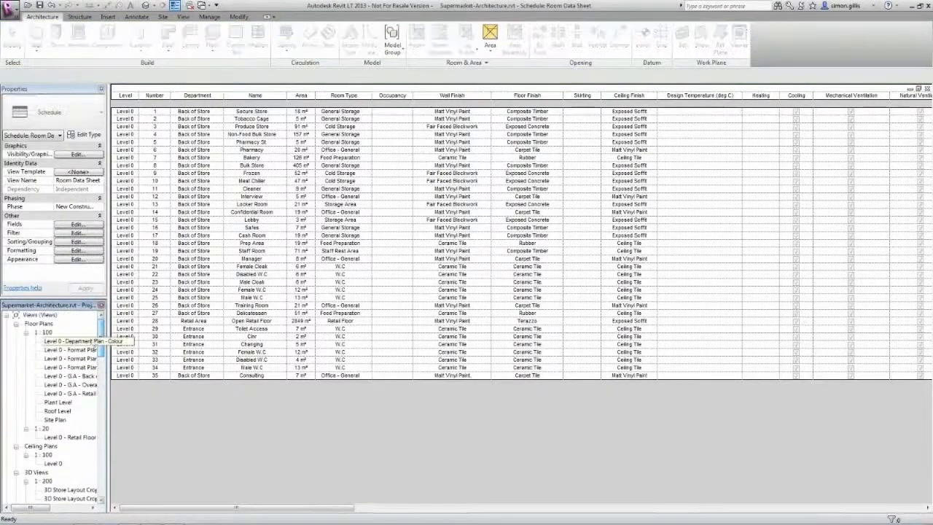
double_click(81, 340)
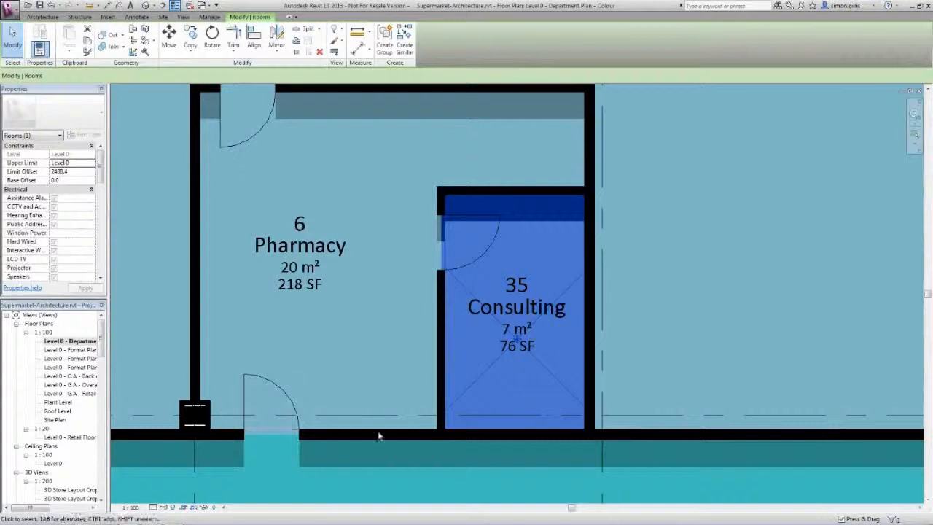
key(Escape)
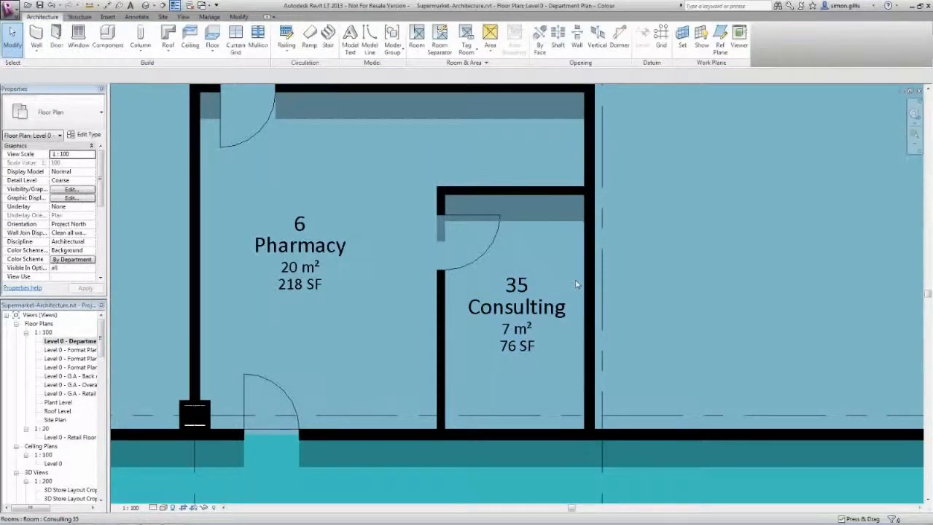
Check the colour fill across the whole department plan and open the 3D Plant Room Cropped view
key(z)
key(f)
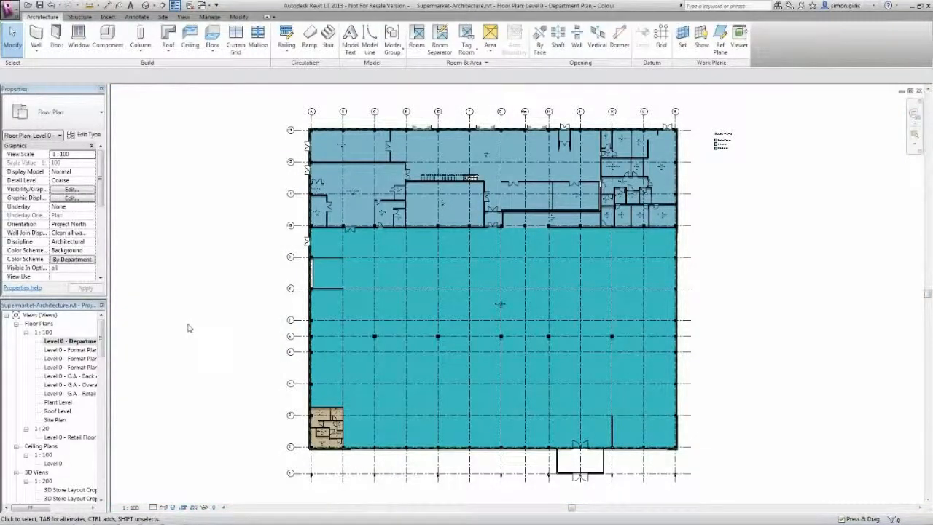
drag(102, 341, 102, 374)
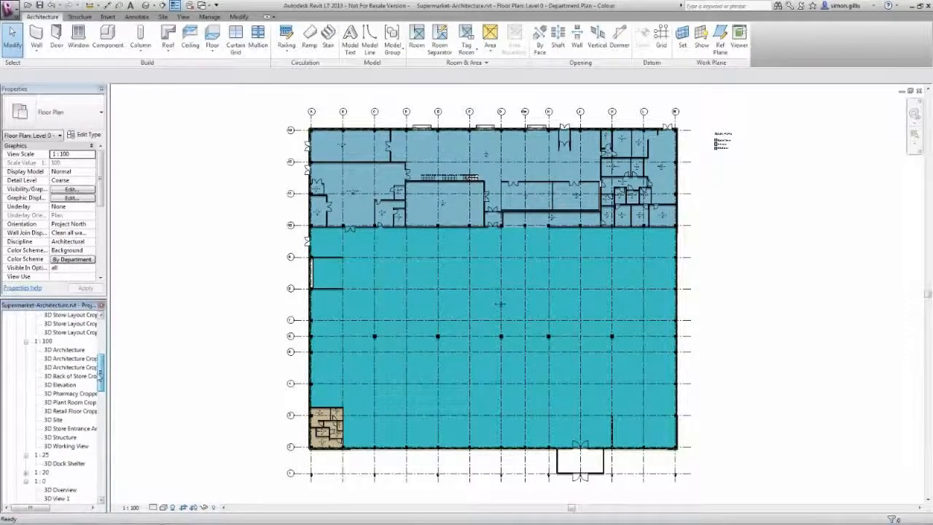
double_click(70, 402)
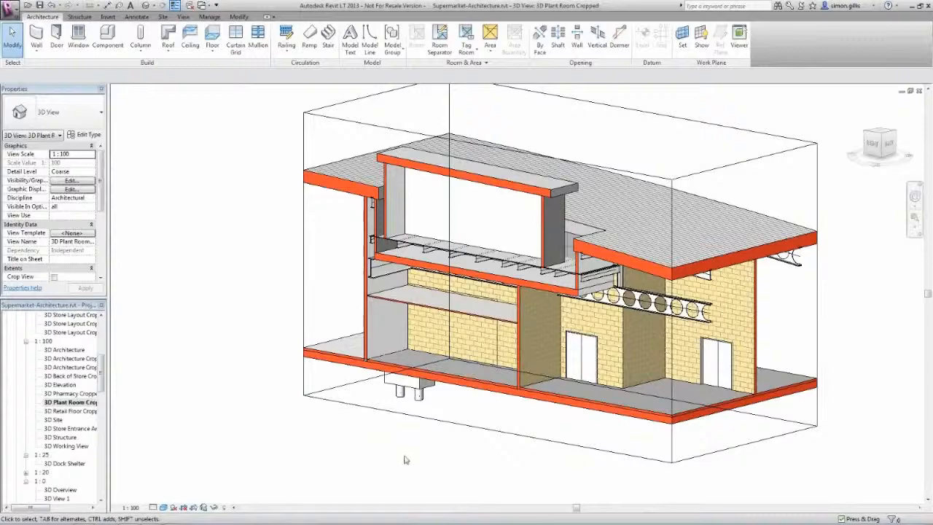
Stretch the section box's right face outward in the 3D Plant Room Cropped view to take in the Bakery sign and more of the plant room
shift+middle_drag(353, 430, 576, 446)
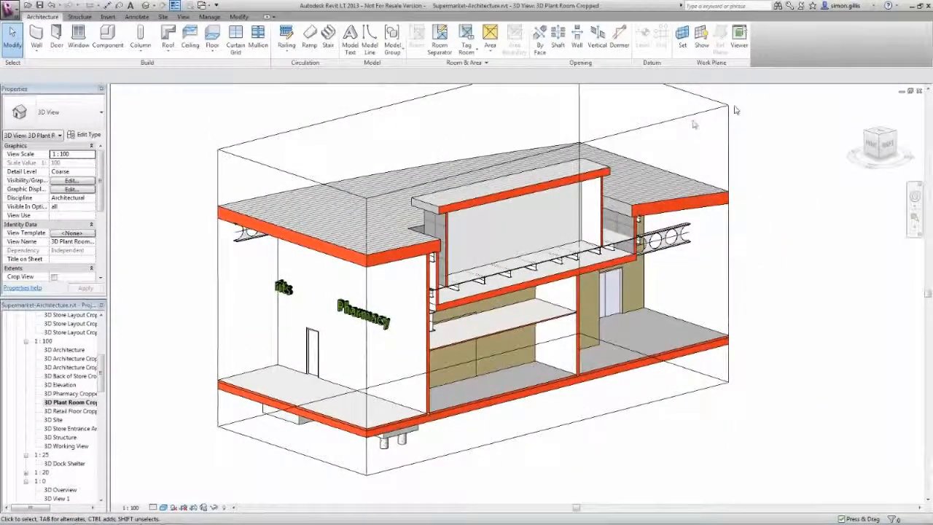
click(687, 120)
drag(557, 296, 636, 323)
click(731, 424)
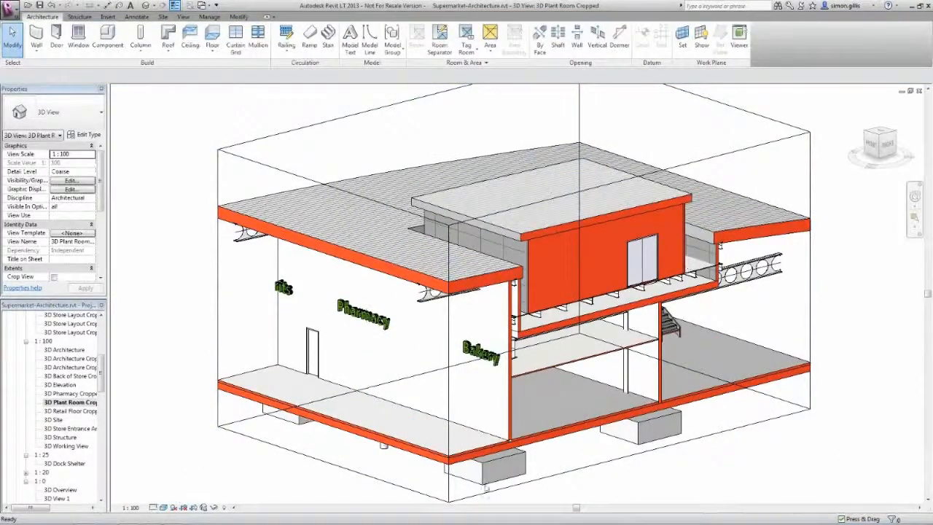
Set the 3D view's detail level to Fine and inspect the plant room's foundations and steel beams from below and from the side
click(890, 146)
shift+middle_drag(713, 360, 499, 247)
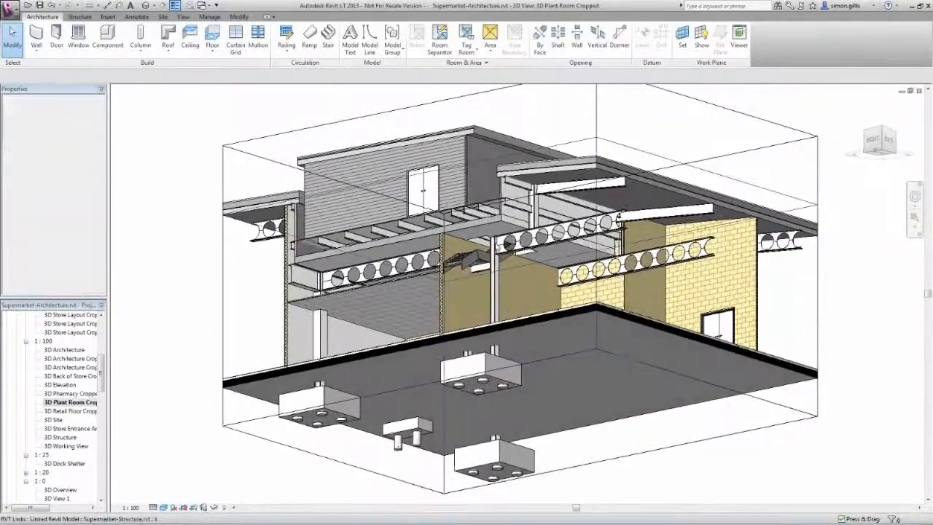
scroll(499, 248, up, 2)
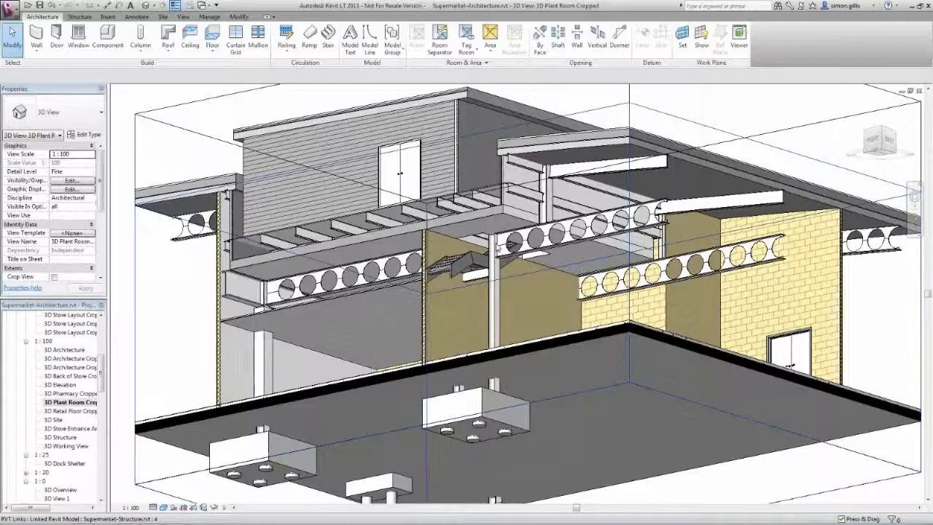
shift+middle_drag(496, 254, 659, 338)
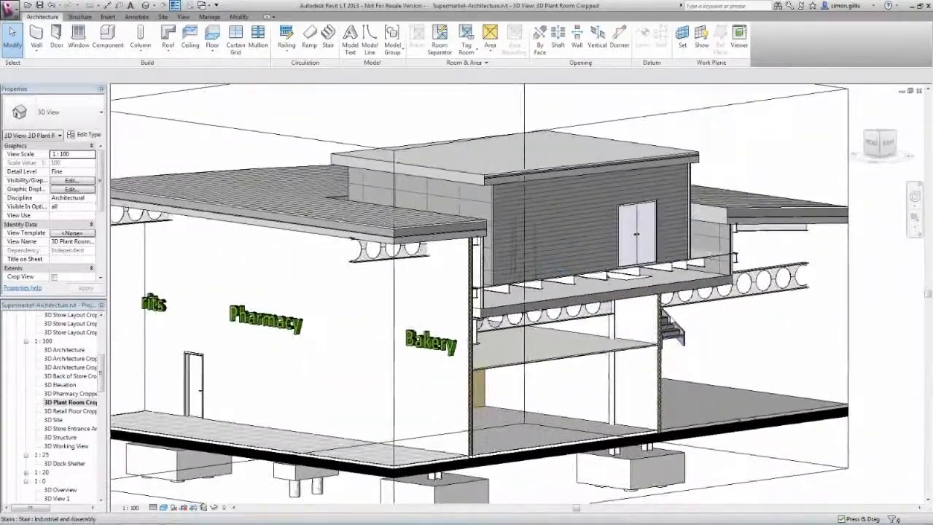
scroll(667, 320, down, 2)
Extend the section box's right face further outward and view the model from the rear with the whole plant room staircase exposed
click(741, 173)
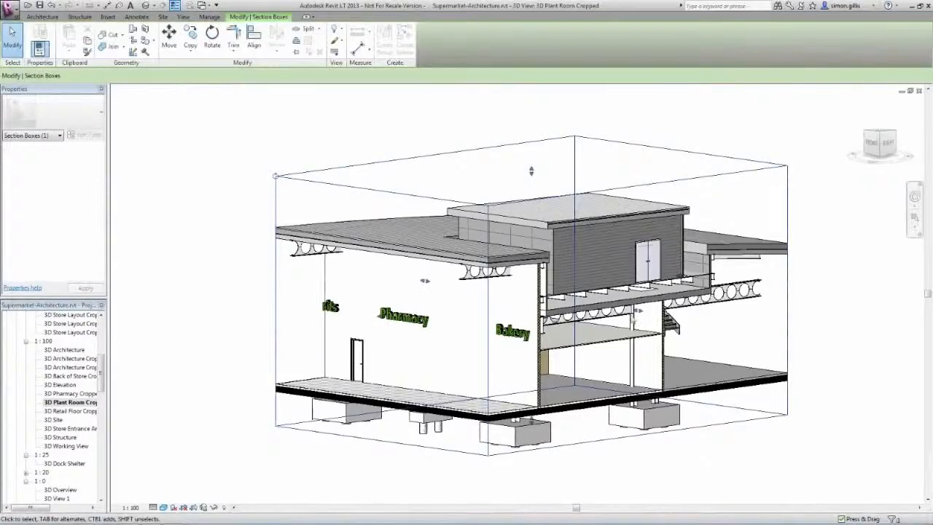
drag(636, 310, 687, 331)
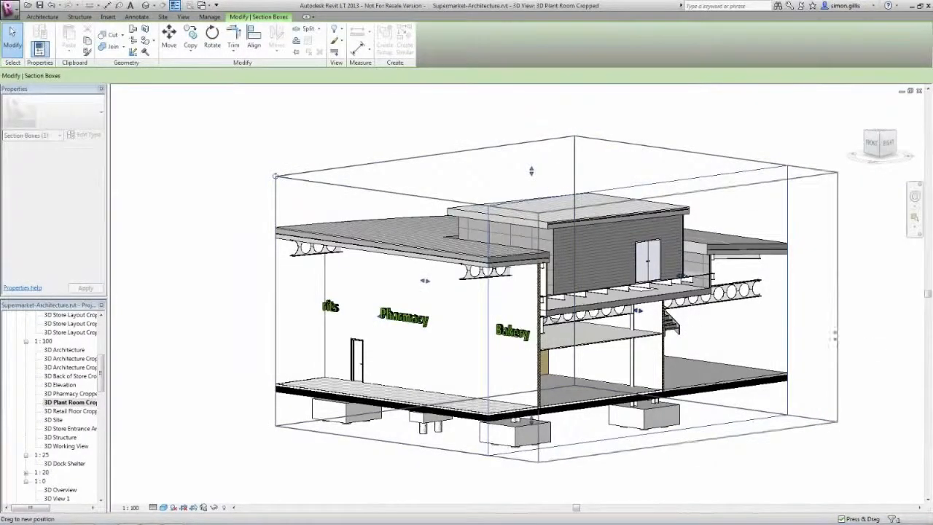
click(889, 350)
shift+middle_drag(873, 387, 654, 439)
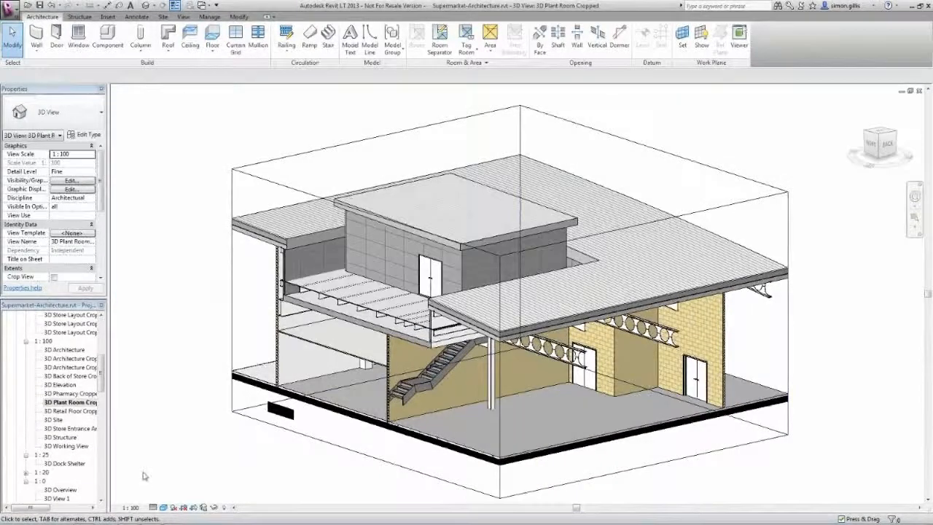
Open the 3D Structure view and select the linked Supermarket-Structure.rvt model
double_click(67, 437)
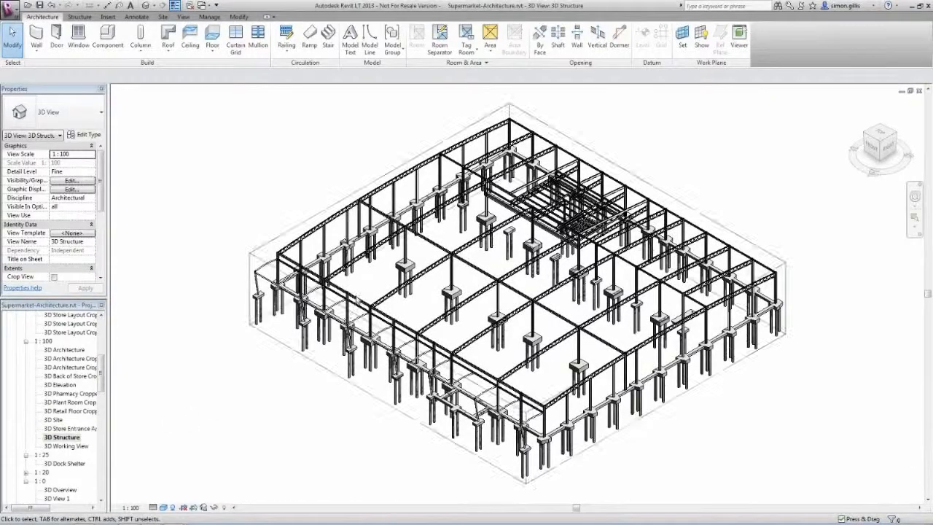
click(357, 301)
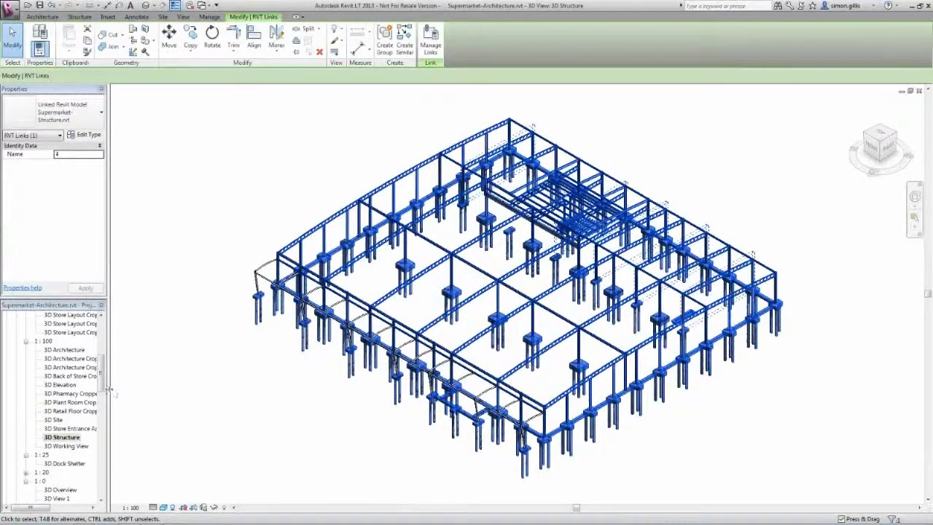
Open the 3D Store Layout Cropped Plan - MEP view and examine the ductwork near the Millennium sign up close
drag(107, 391, 101, 355)
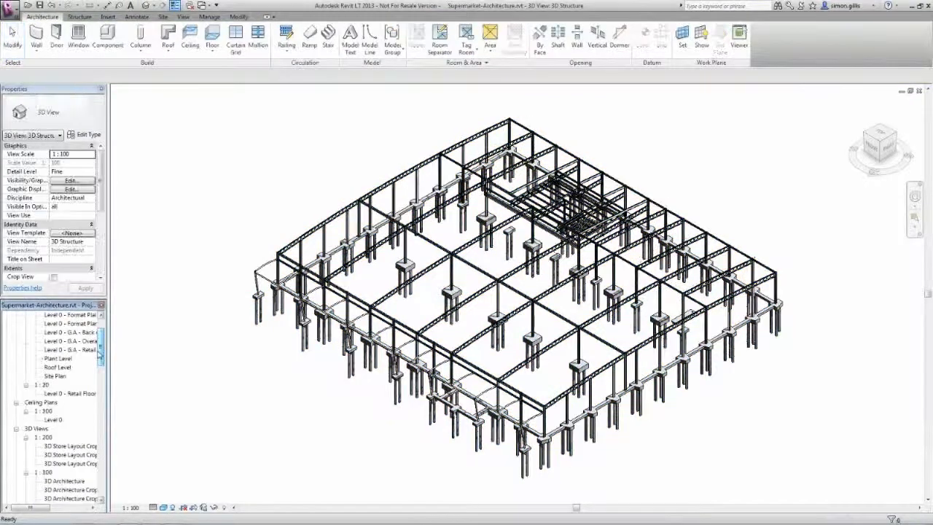
click(95, 454)
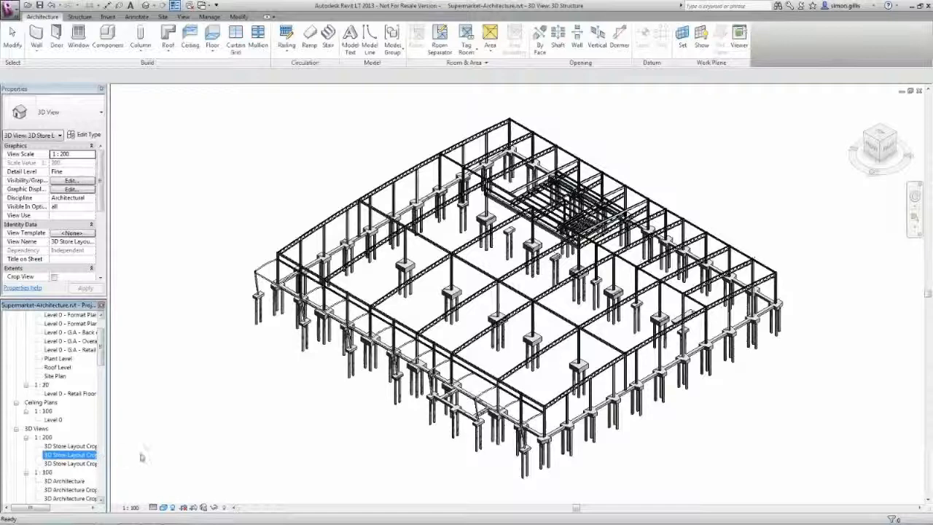
double_click(92, 457)
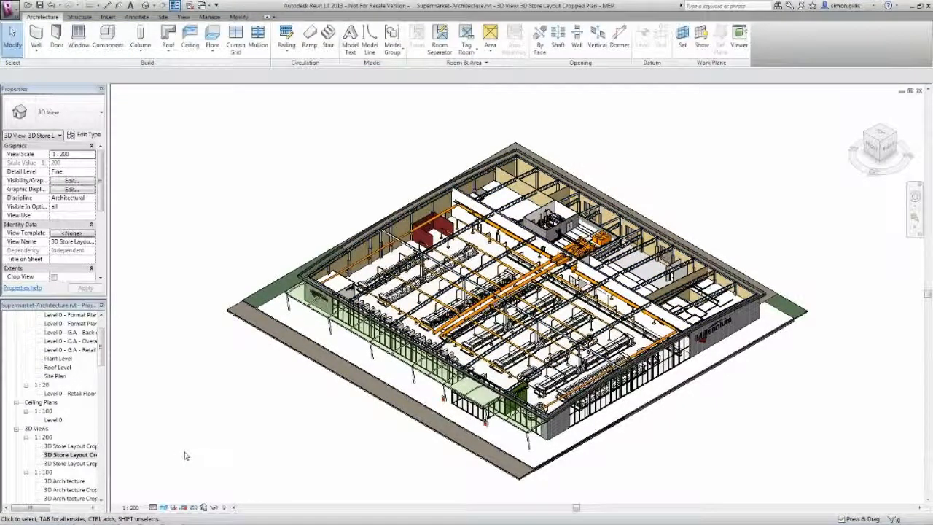
key(z)
key(r)
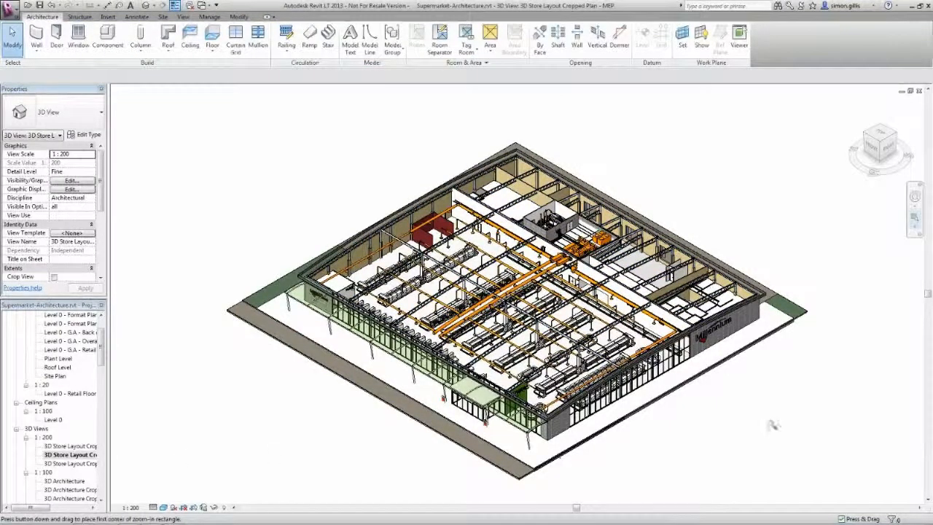
drag(621, 261, 787, 420)
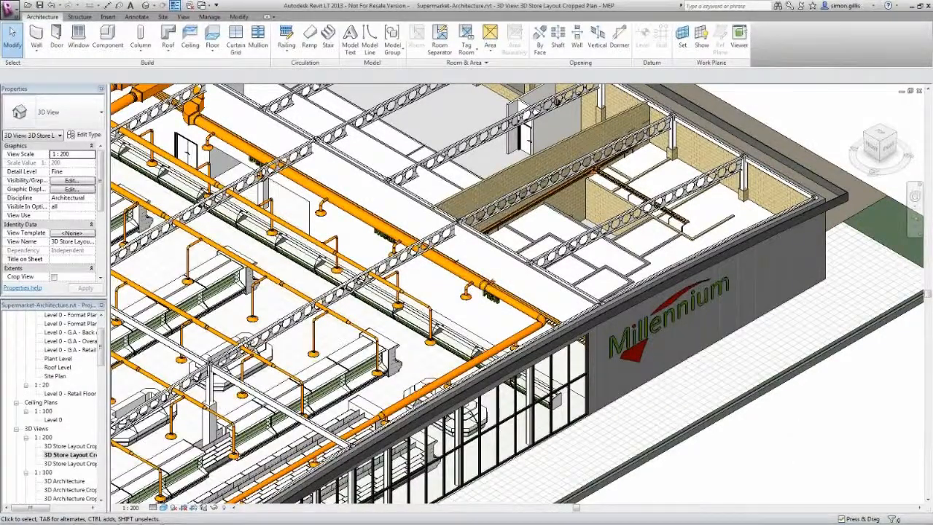
Open the 3D View 1 perspective of the supermarket exterior
drag(101, 359, 100, 410)
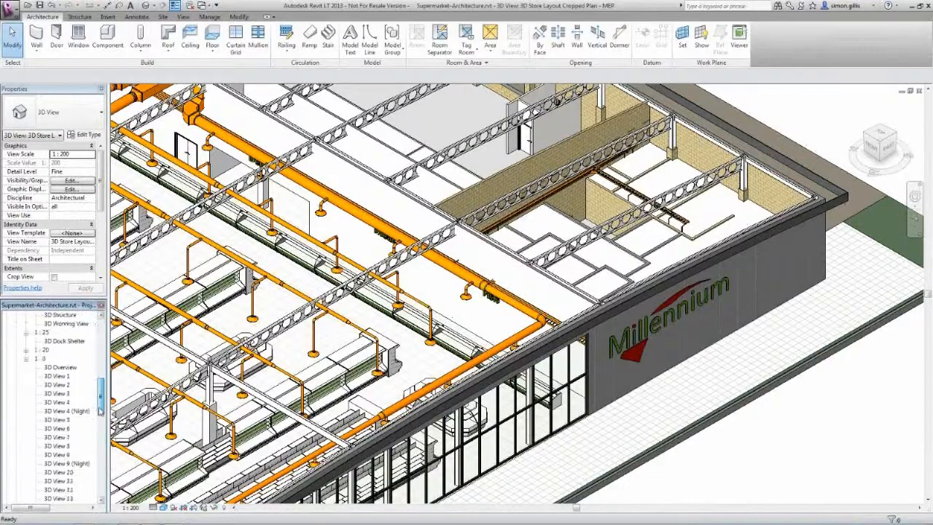
click(62, 376)
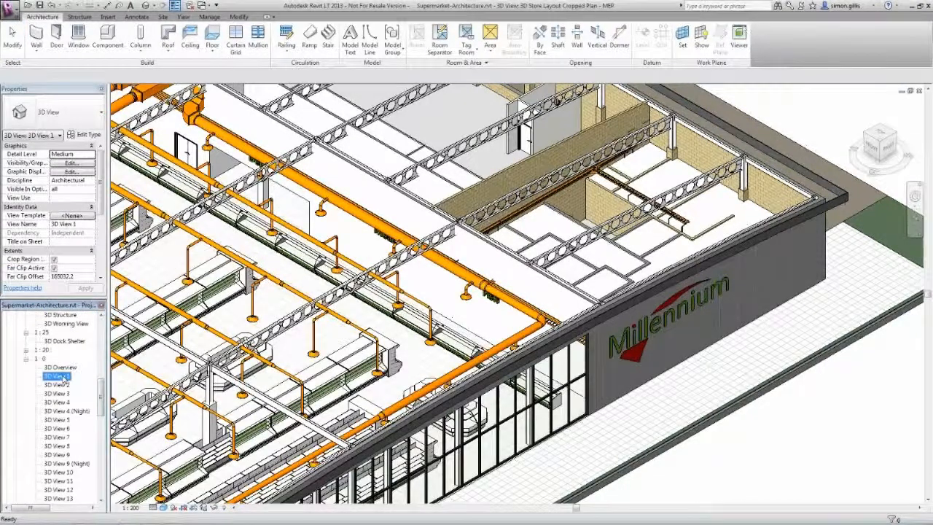
double_click(62, 376)
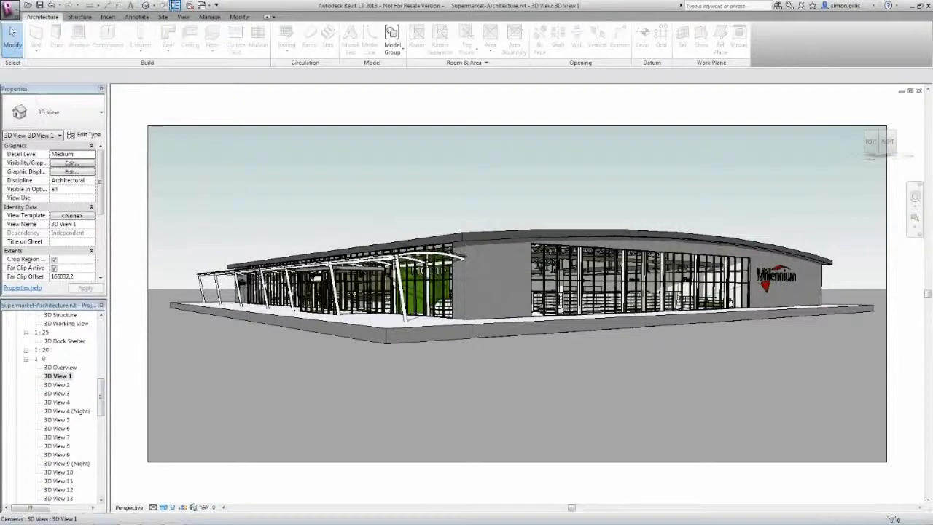
Open the Autodesk 360 Render Gallery in the browser and enlarge the aerial cutaway rendering of Supermarket-Architecture.rvt
click(183, 16)
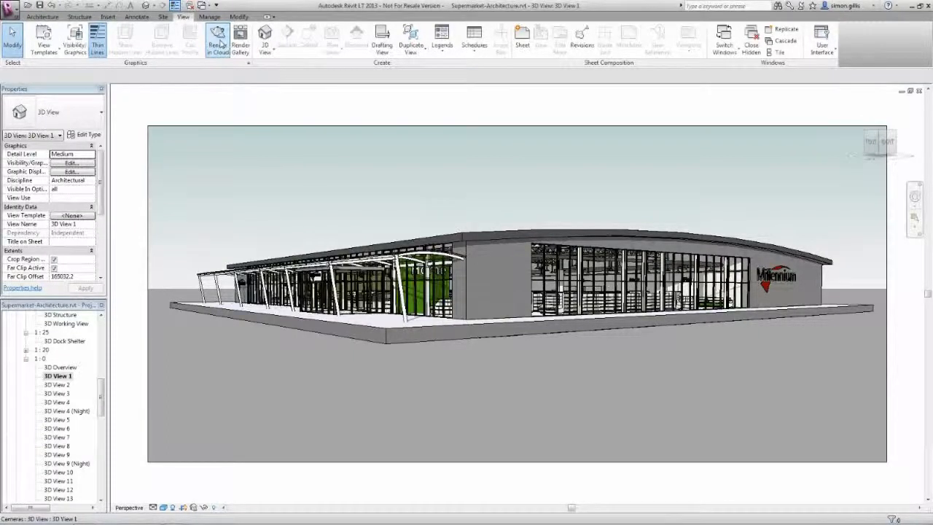
click(218, 43)
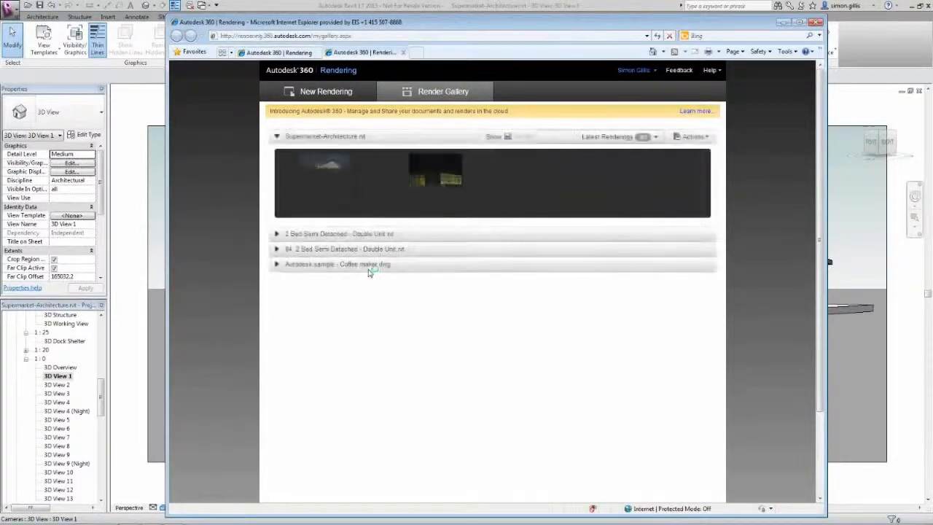
mouse_move(376, 195)
click(324, 188)
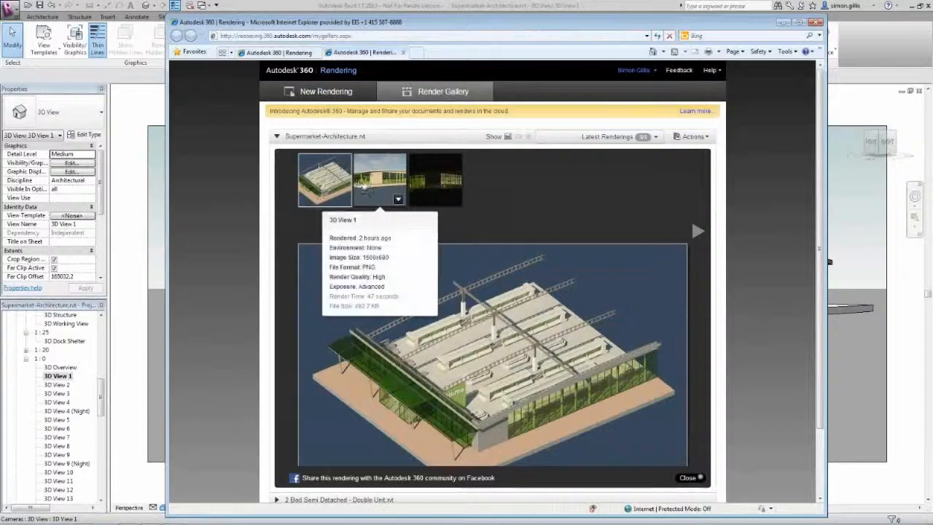
View the daytime and night exterior renderings, return to the aerial cutaway rendering, and close all browser tabs
click(367, 182)
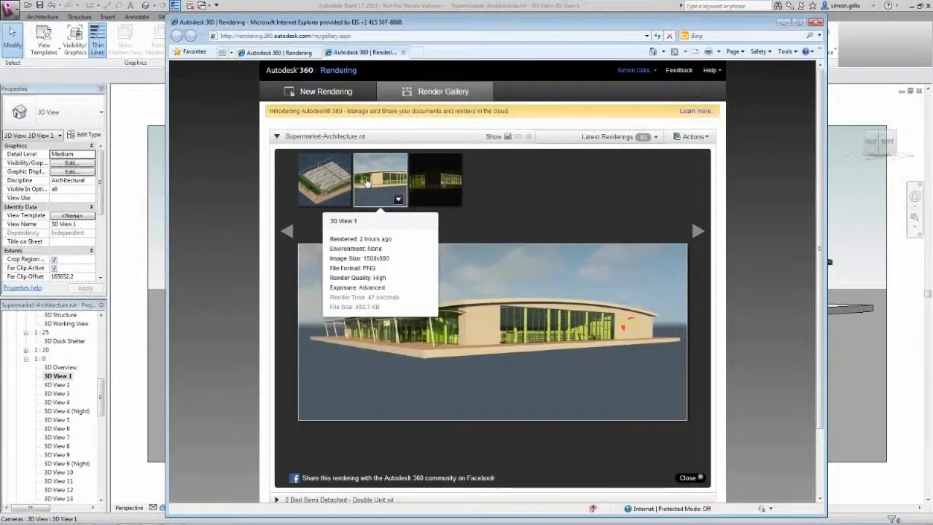
click(435, 180)
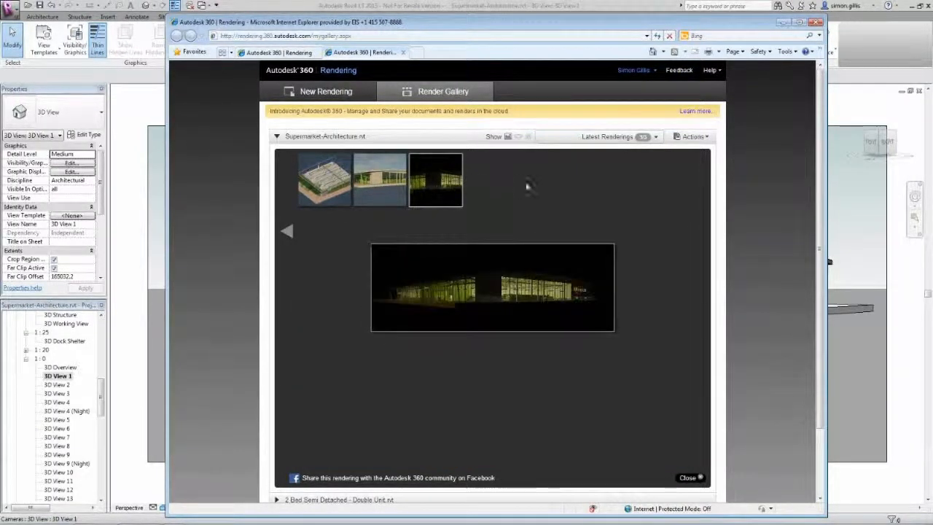
click(325, 180)
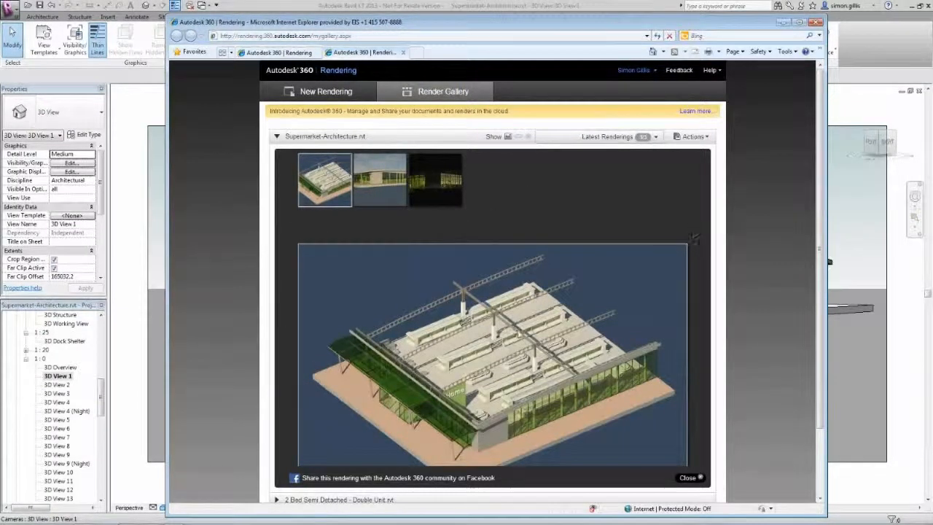
scroll(820, 259, down, 1)
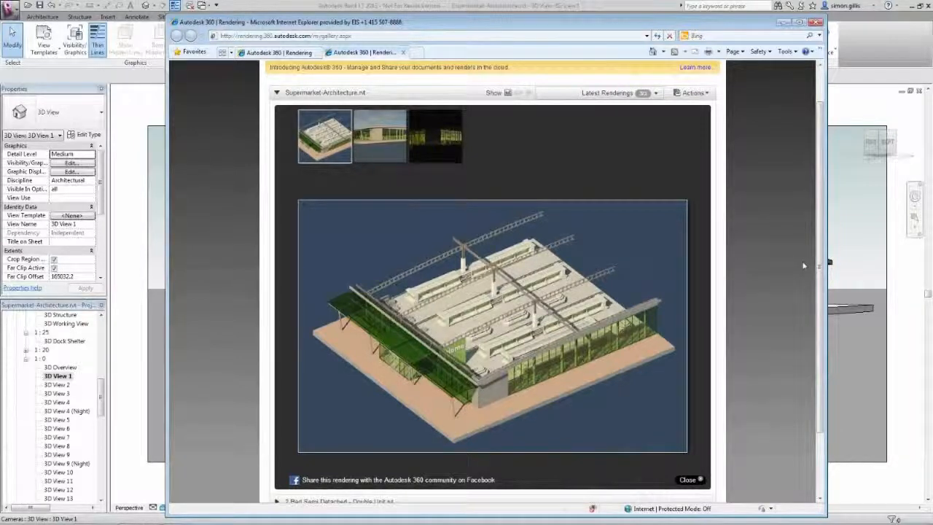
click(816, 22)
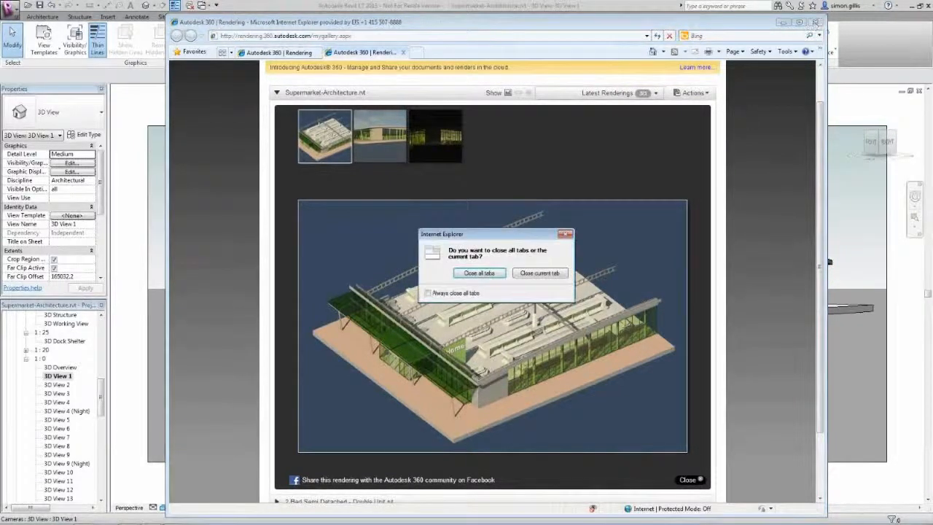
click(479, 272)
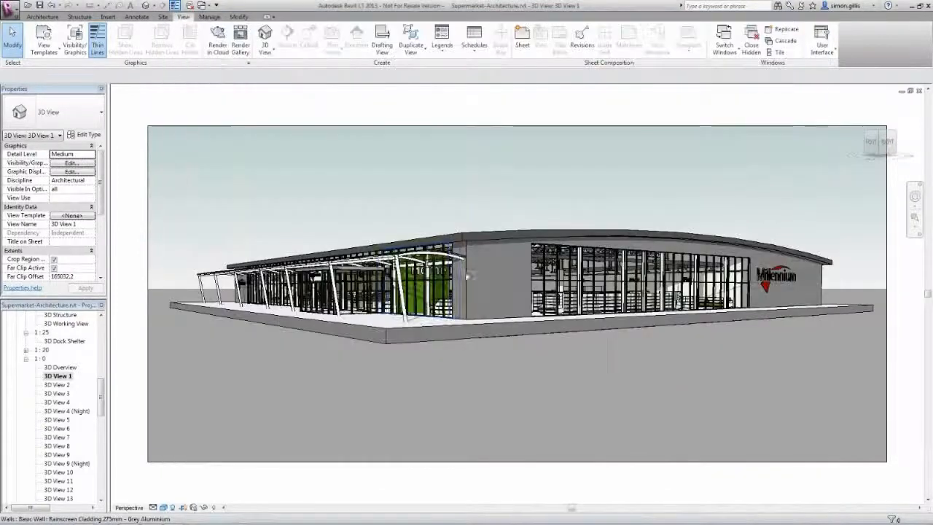
Return to Revit's project views and open the Level 0 - G.A - Back of Store floor plan
drag(102, 410, 105, 352)
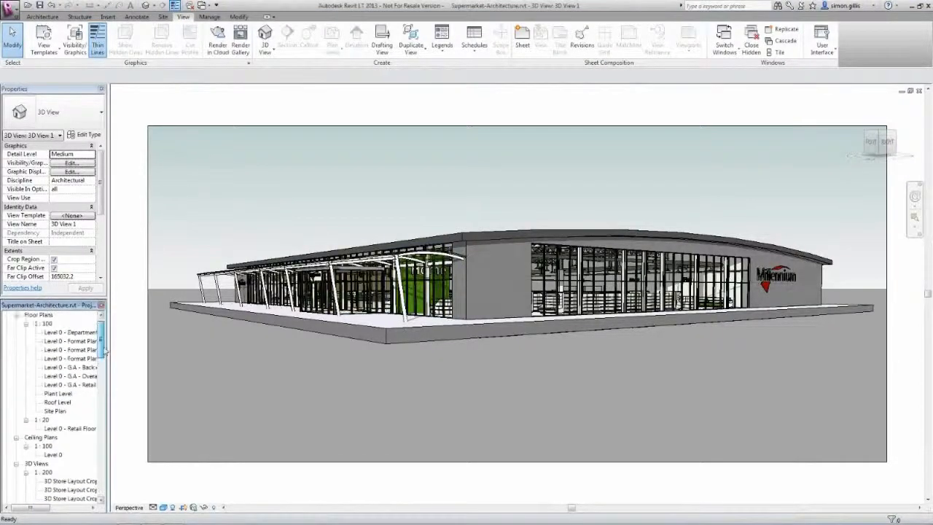
click(86, 368)
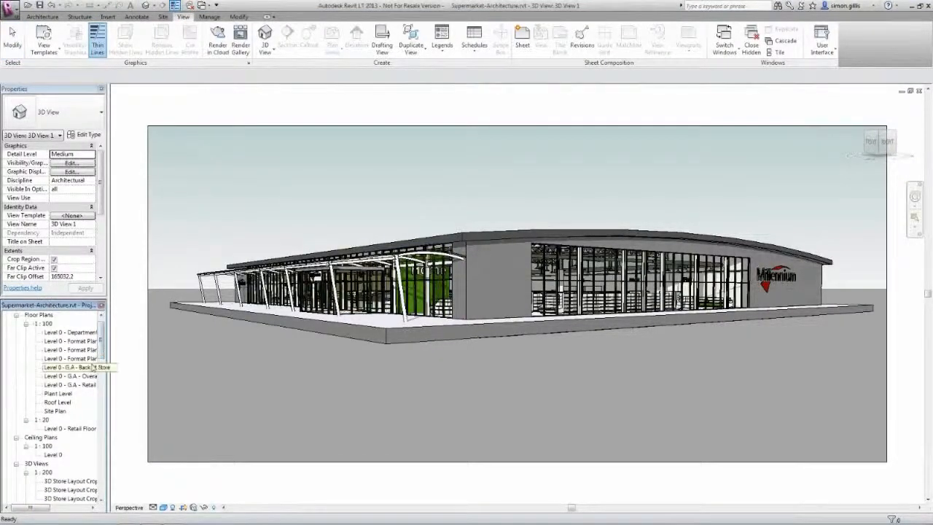
double_click(91, 369)
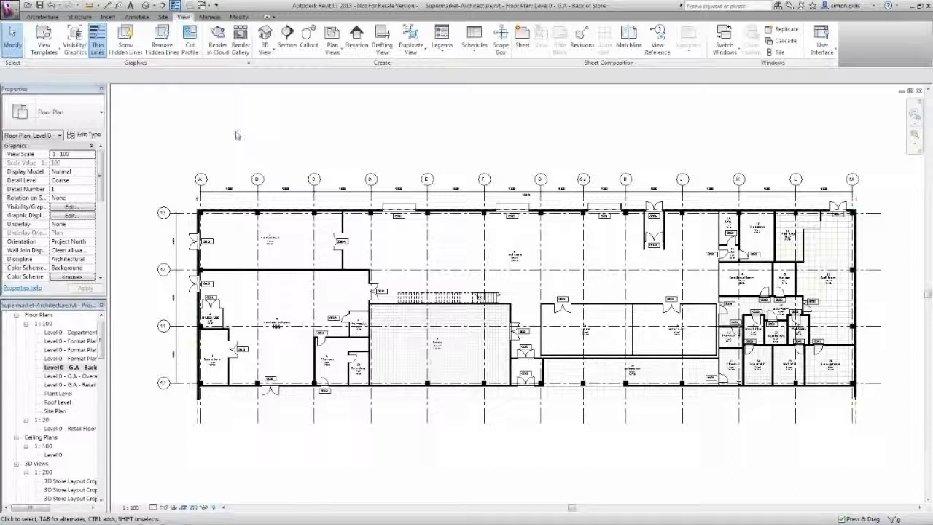
Cut a horizontal building section just above grid line 10, from beyond grid M to beyond grid A, across the Back of Store plan
click(288, 36)
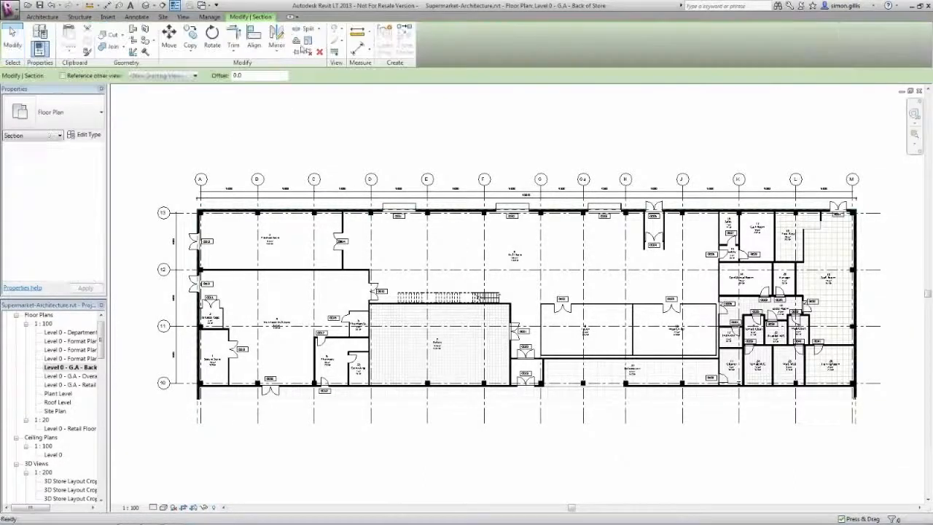
click(870, 372)
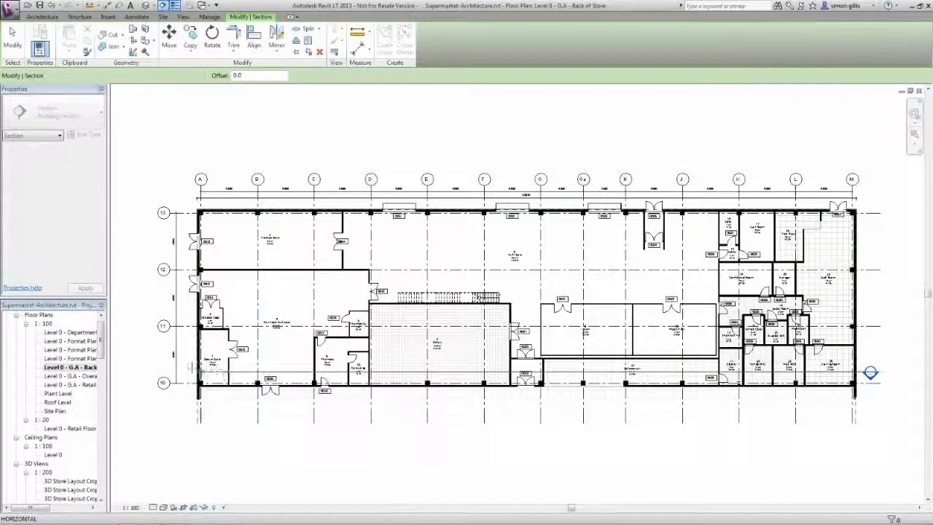
click(187, 373)
key(Escape)
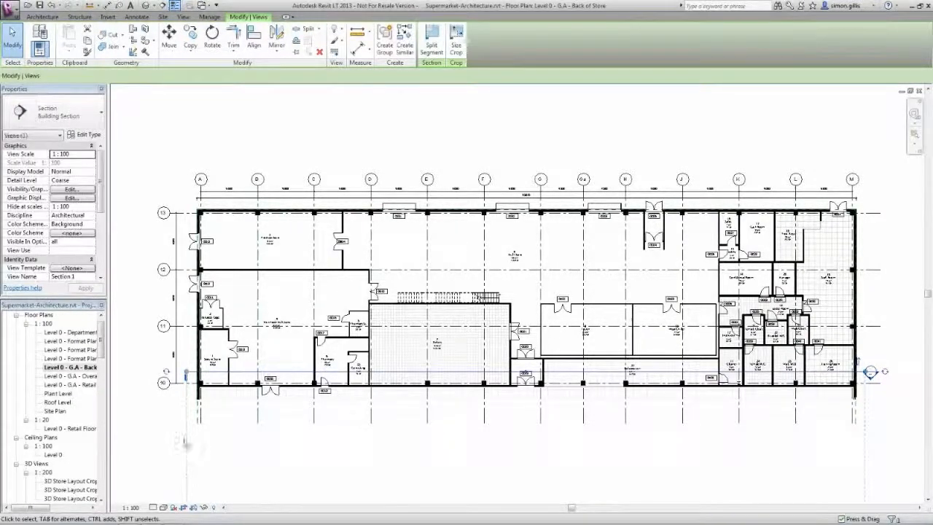
key(Escape)
Locate Section 1 among the project's 1 : 100 sections and open its view from the section head in the plan
drag(102, 350, 102, 434)
click(16, 411)
click(25, 420)
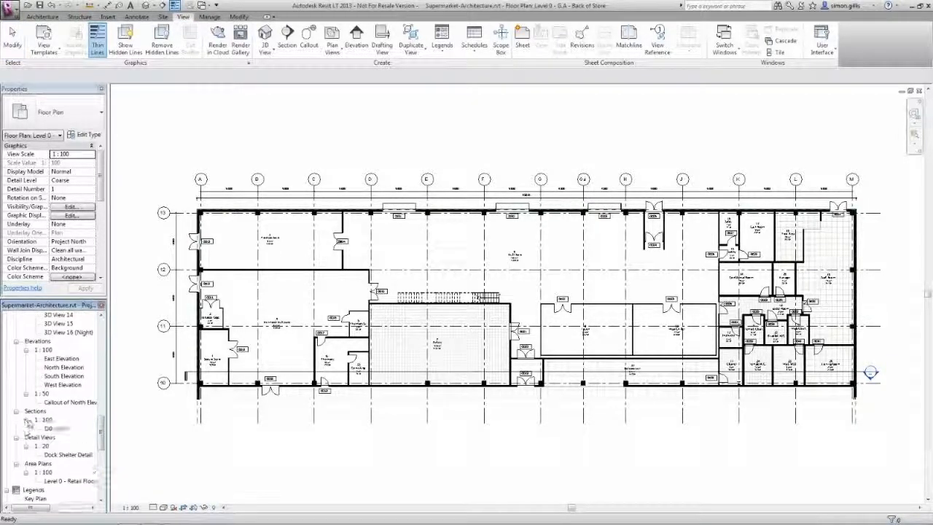
click(54, 429)
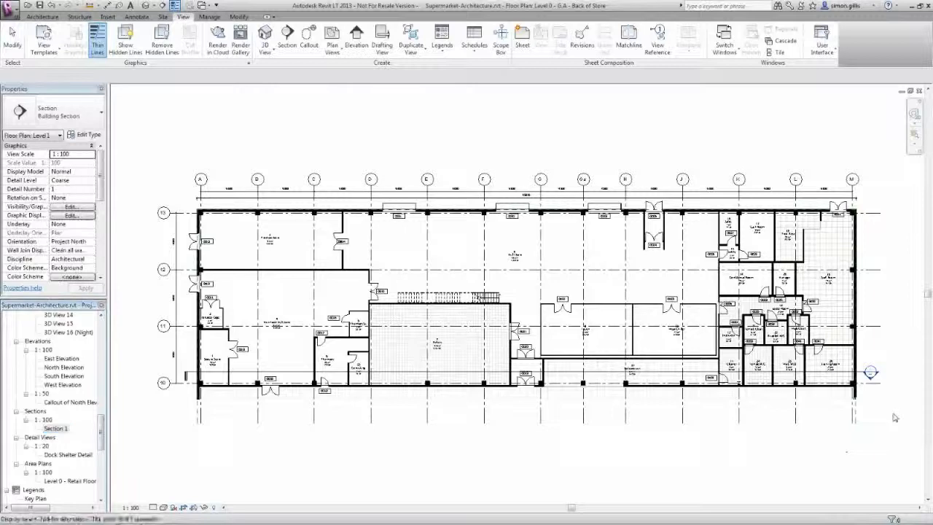
double_click(869, 374)
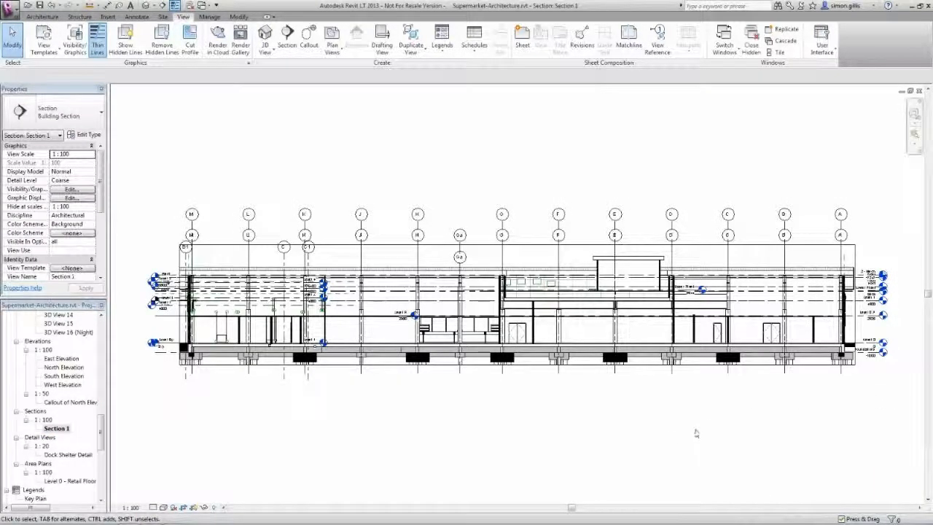
Hide the crop boundary in the section view and turn off the Supermarket-MEP.rvt and Supermarket-Structure.rvt links
right_click(252, 405)
click(283, 438)
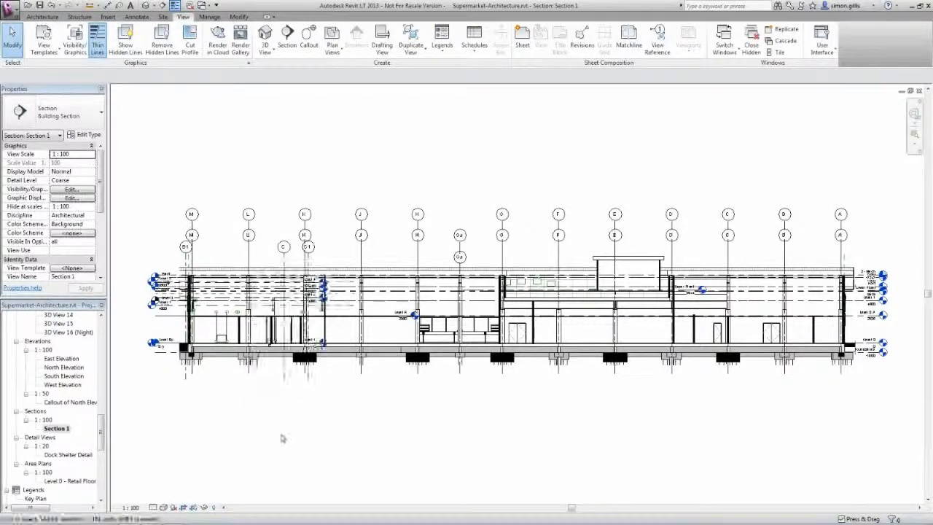
key(v)
key(g)
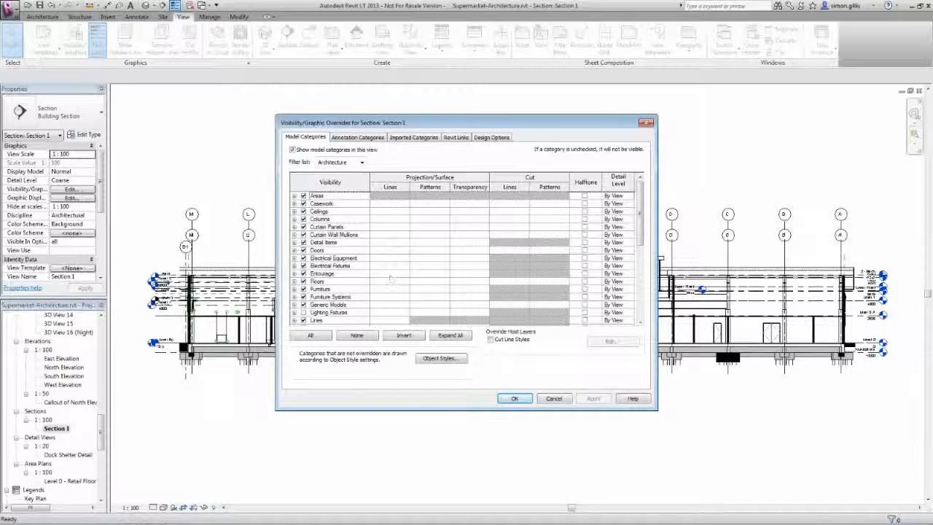
click(457, 138)
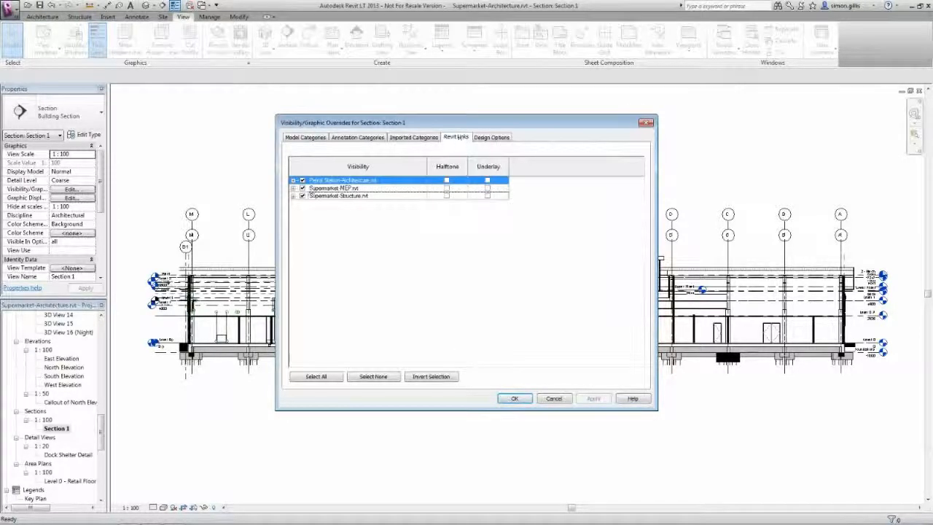
click(303, 188)
click(302, 196)
click(526, 399)
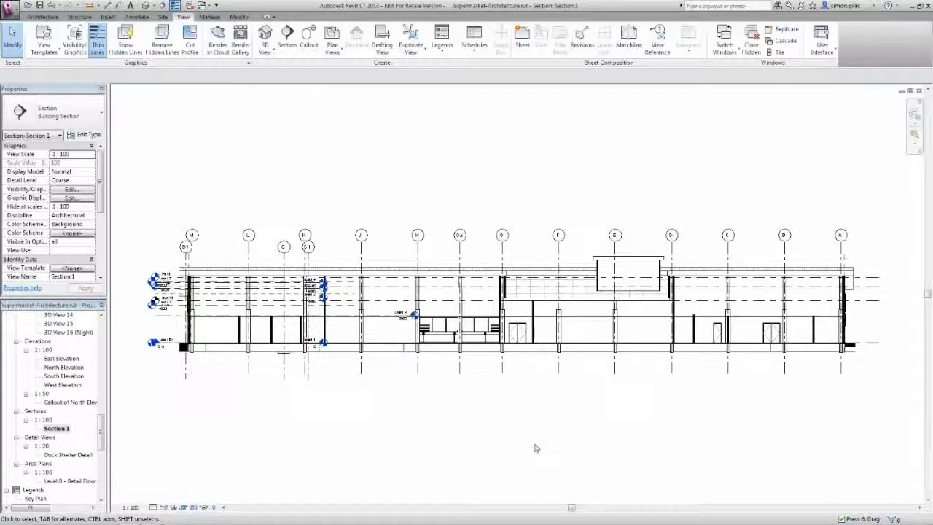
Tile the open views and resize them to full width, with Section 1 above the Back of Store floor plan
key(w)
key(t)
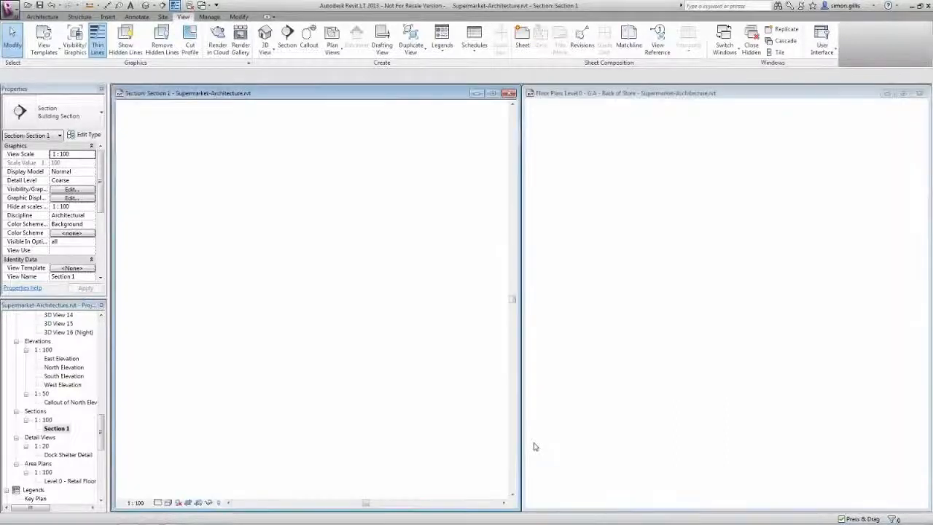
drag(475, 509, 475, 325)
drag(592, 92, 592, 333)
drag(528, 377, 113, 377)
drag(526, 223, 924, 219)
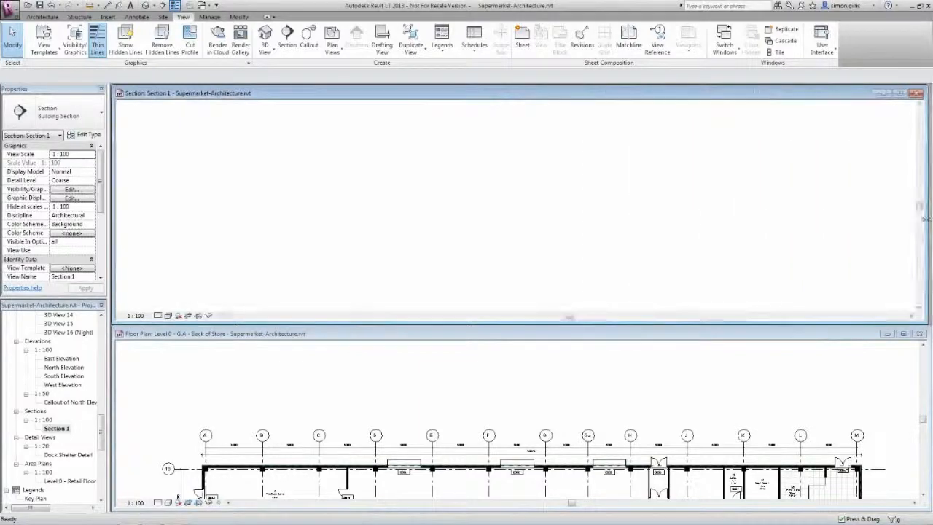
middle_drag(706, 315, 703, 217)
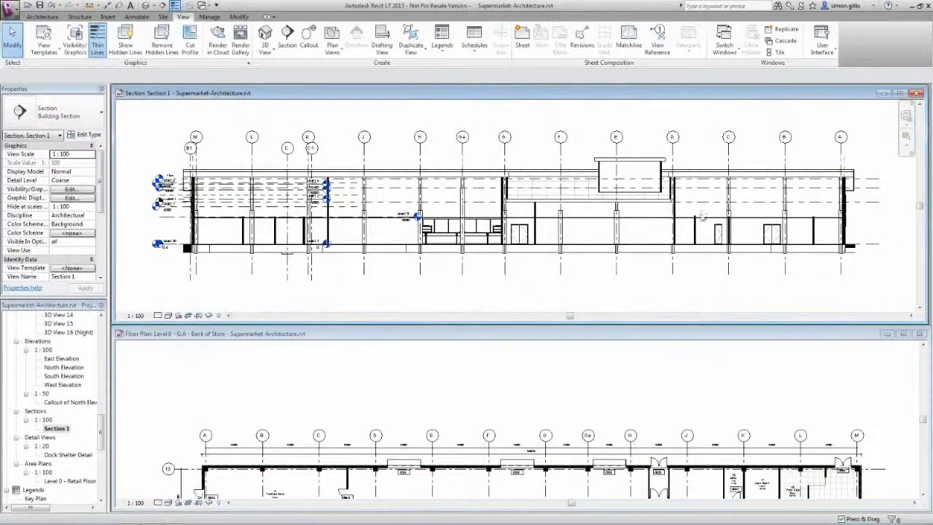
middle_drag(650, 373, 642, 284)
middle_drag(641, 439, 641, 382)
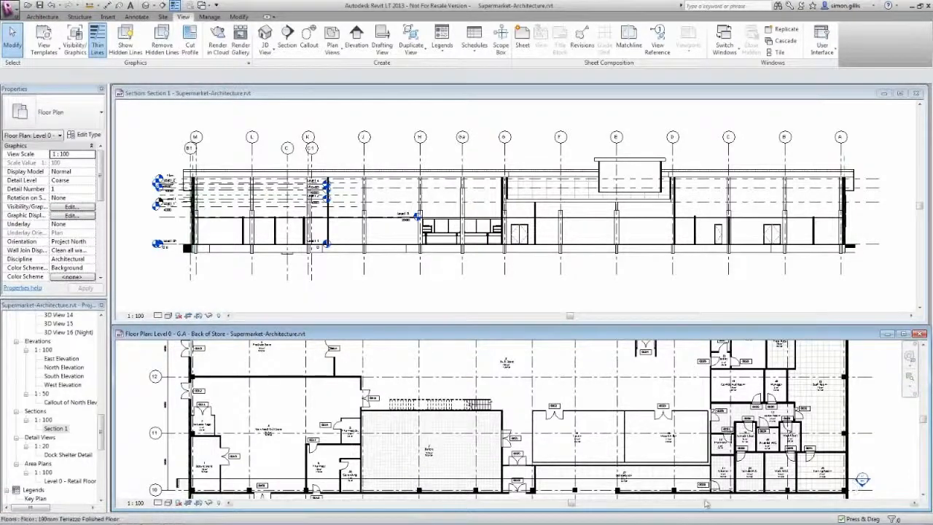
Flip the viewing direction of the section in the plan and move its line up to just above grid line 12
click(651, 482)
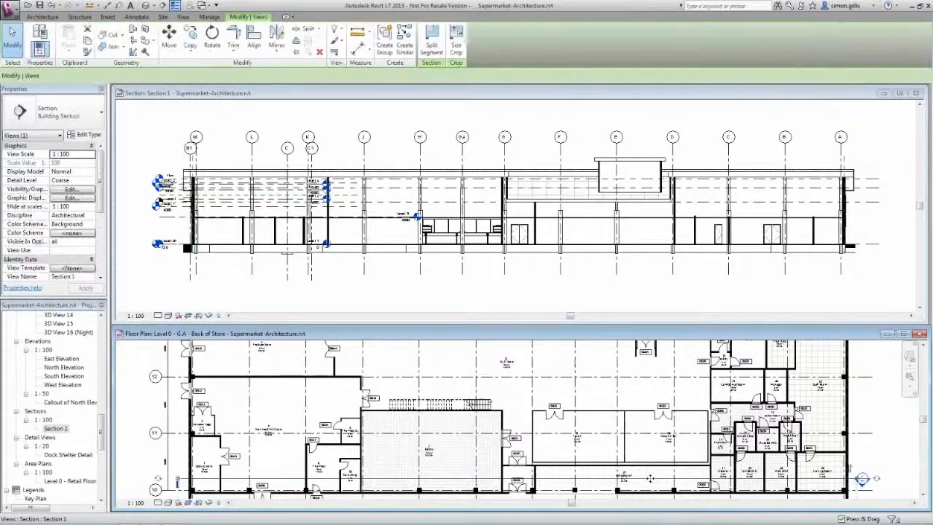
click(852, 472)
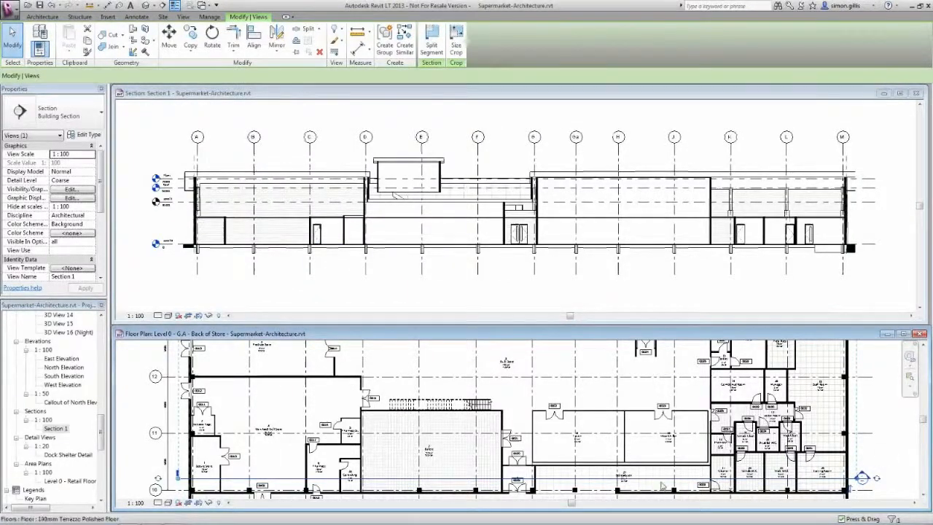
drag(658, 472, 659, 363)
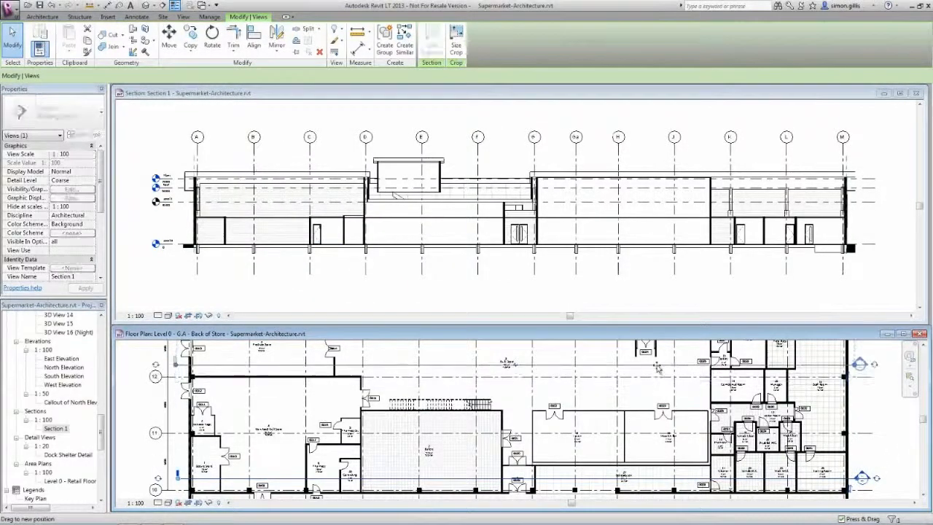
click(895, 424)
Change double door GD24 in the section view to Interior Assymetric Type C2, 1510 x 2110mm Opp Swing
middle_drag(725, 404, 705, 463)
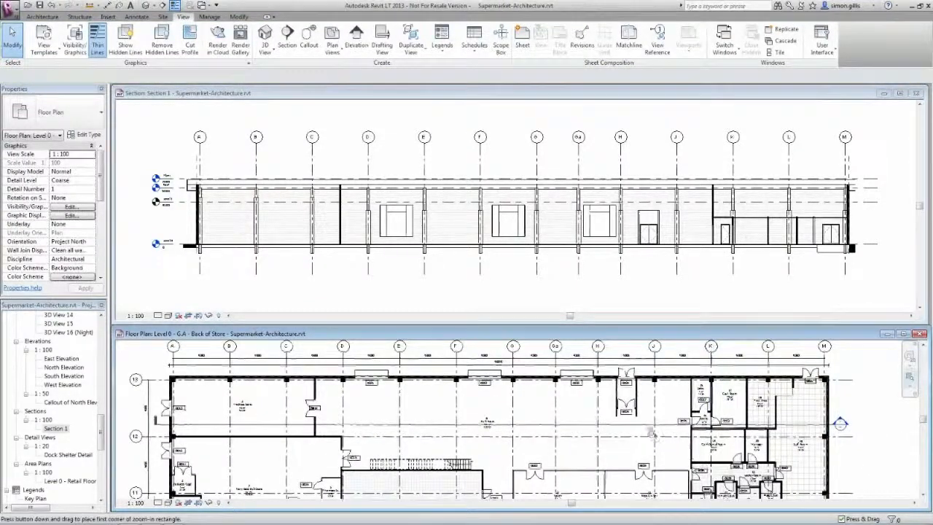
scroll(616, 394, up, 4)
click(693, 288)
key(z)
key(r)
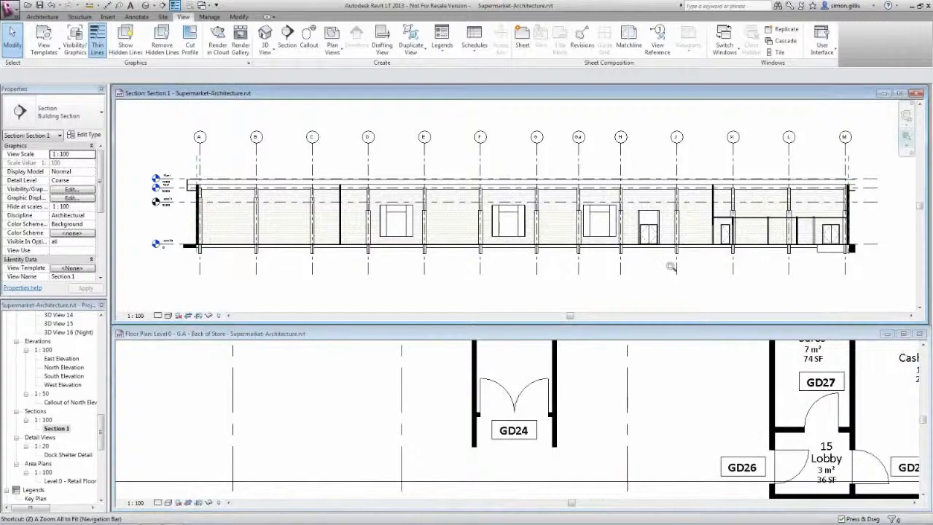
drag(634, 212, 664, 261)
middle_drag(576, 285, 594, 279)
click(522, 164)
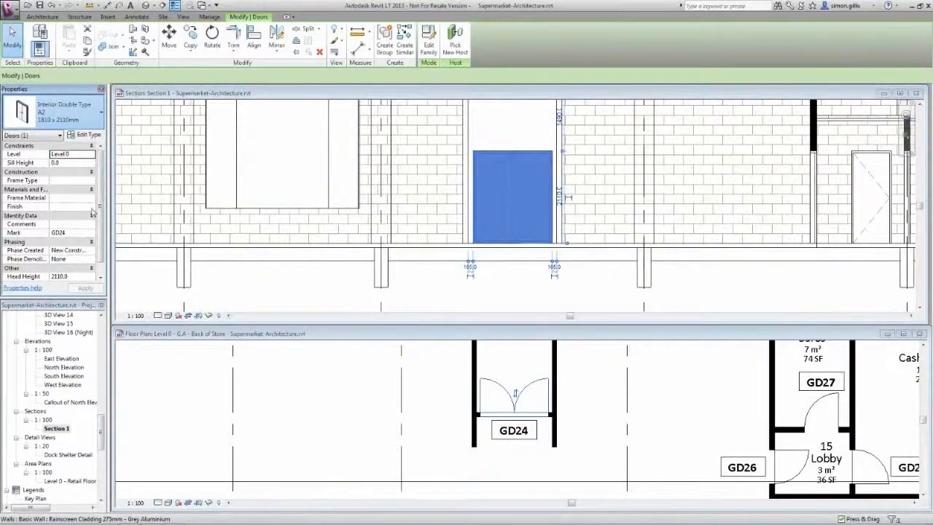
click(92, 212)
click(605, 432)
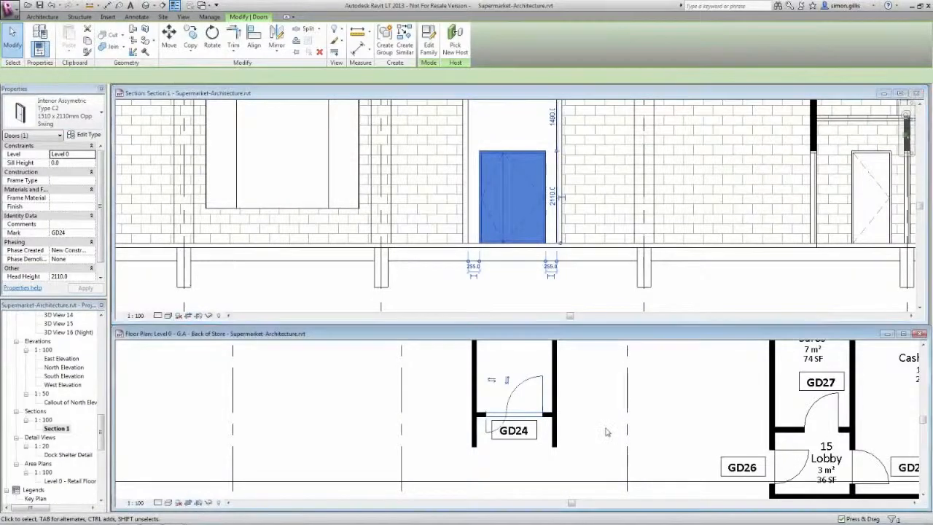
In the Door Schedule, change door GD24 to Interior Assymetric Type C2: 1510 x 2110mm Dbl Swing, and close the schedule
click(103, 432)
scroll(58, 426, down, 5)
double_click(52, 421)
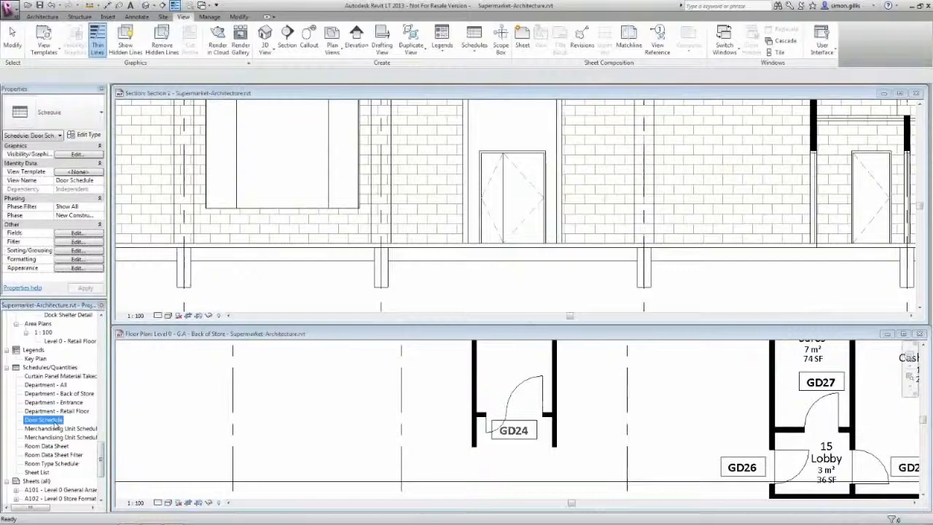
click(295, 438)
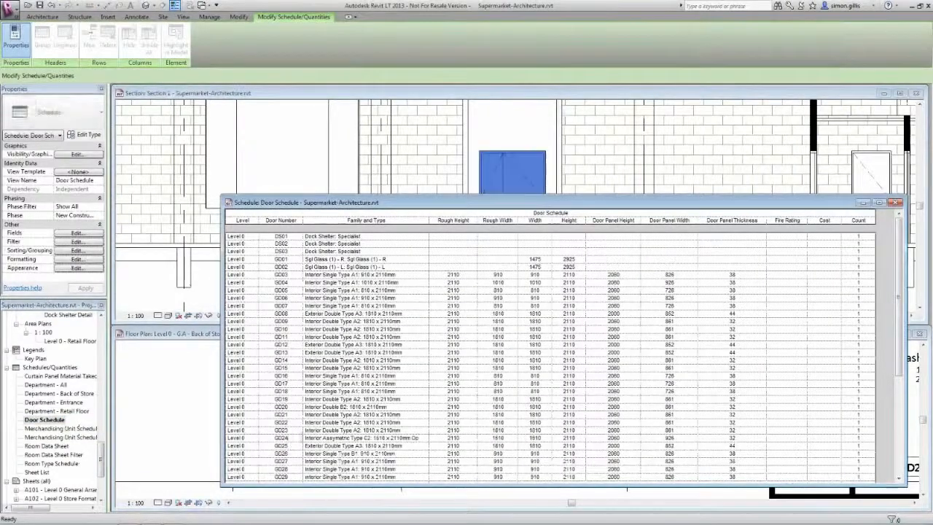
click(425, 439)
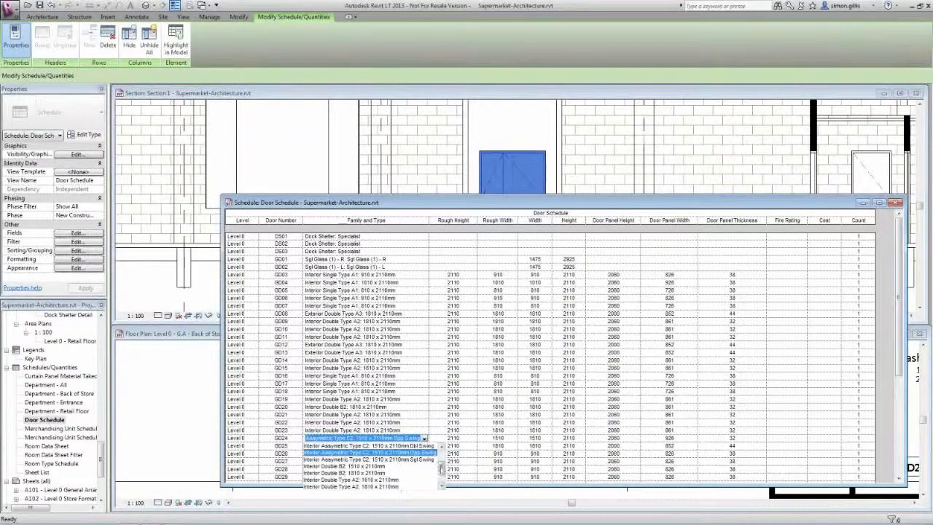
click(431, 445)
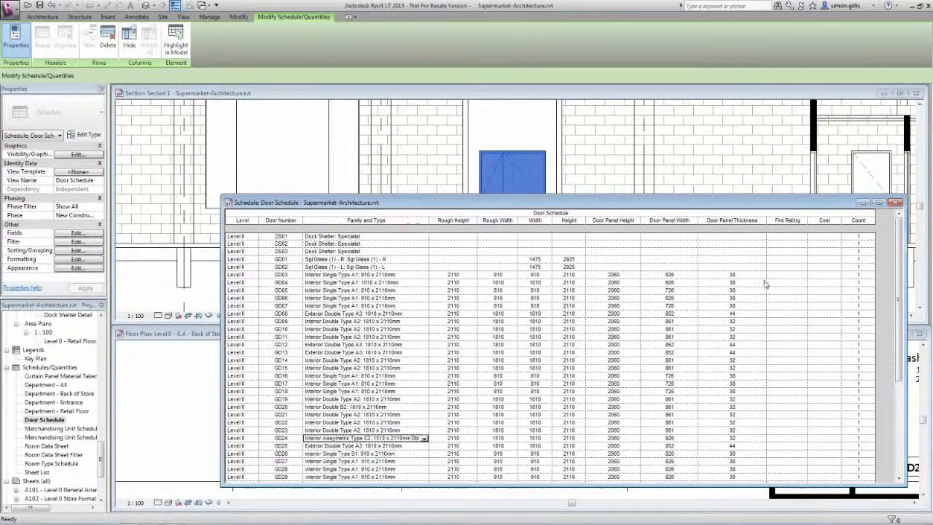
click(898, 204)
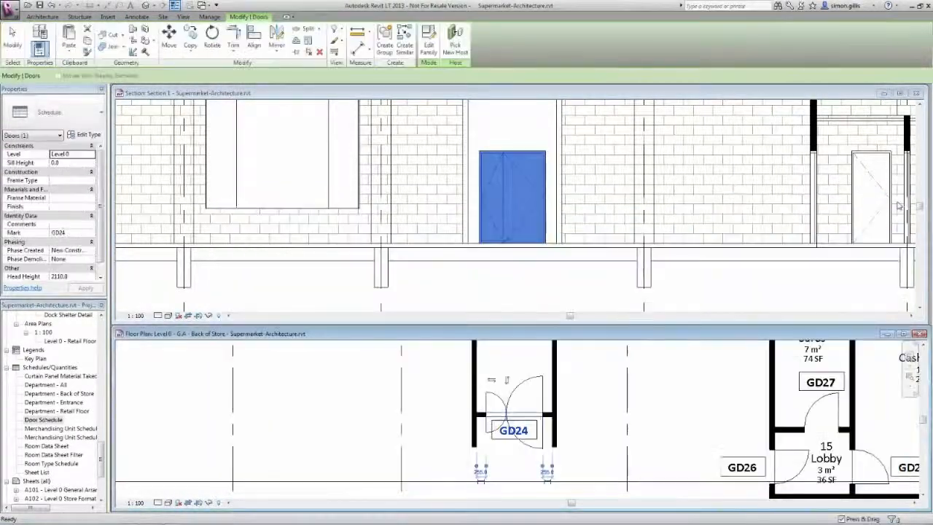
click(688, 422)
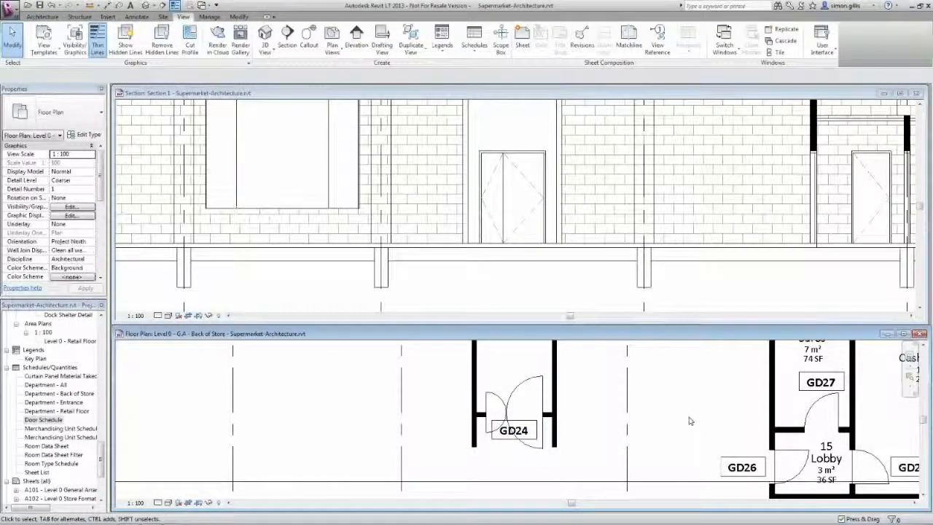
Close the Section 1 window, narrow the Back of Store plan window, and frame the section head at grid M in it
click(916, 93)
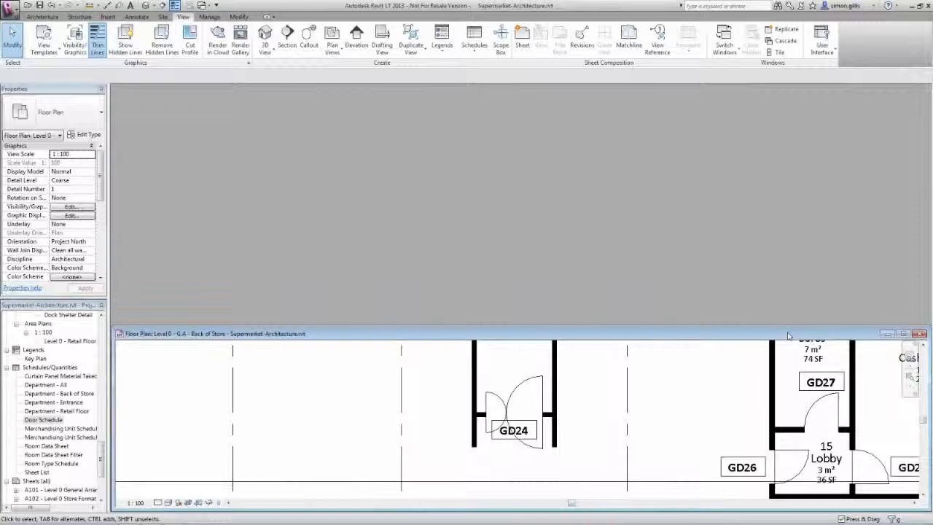
middle_drag(737, 421, 559, 415)
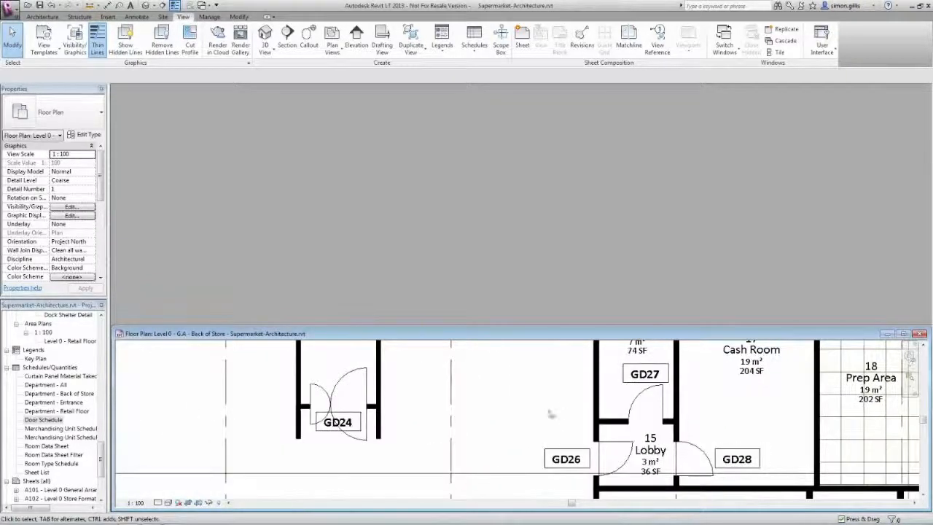
drag(115, 436, 583, 435)
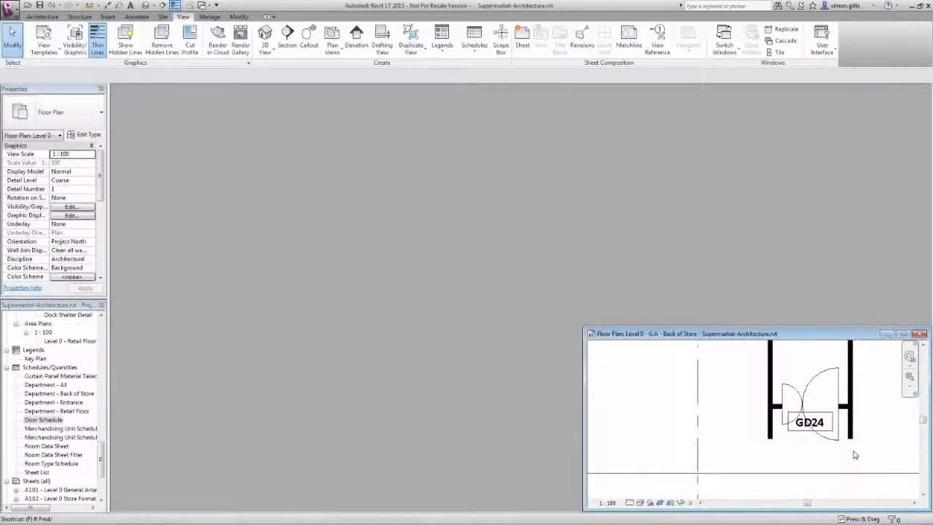
key(z)
key(f)
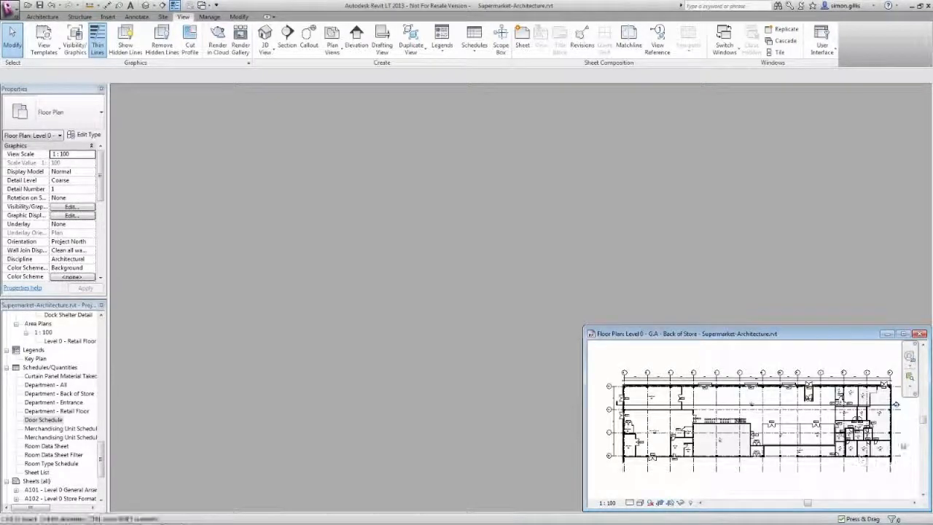
click(910, 378)
drag(904, 413, 889, 399)
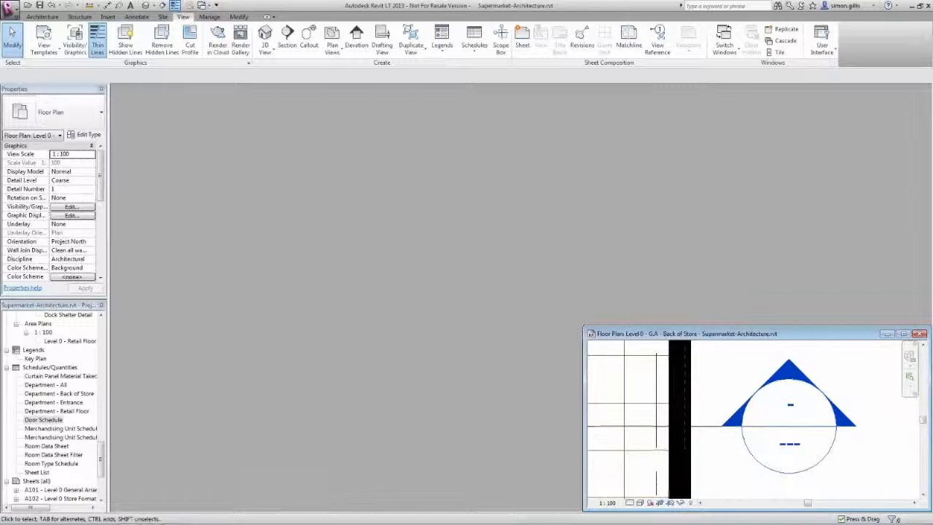
Open sheet A103 - Back of Store Layout and move its window so the section head in the plan remains in sight
drag(101, 453, 102, 470)
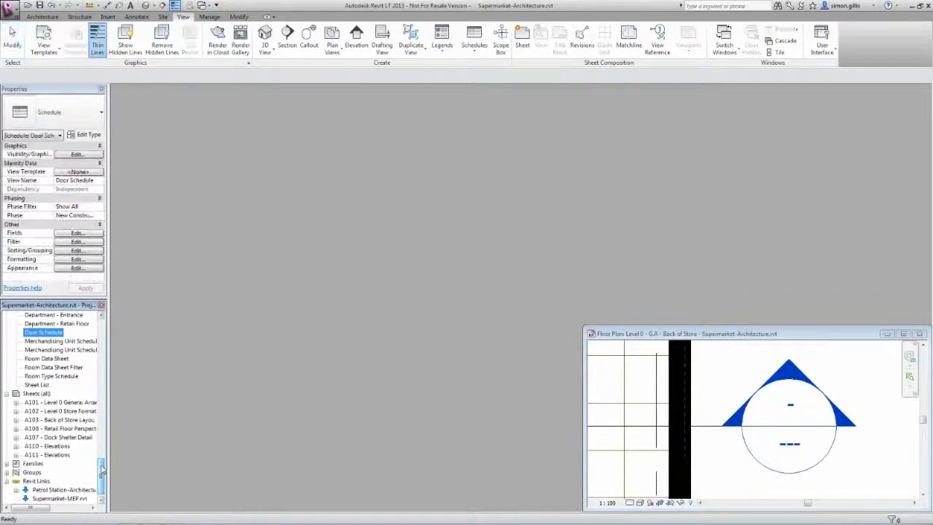
double_click(58, 420)
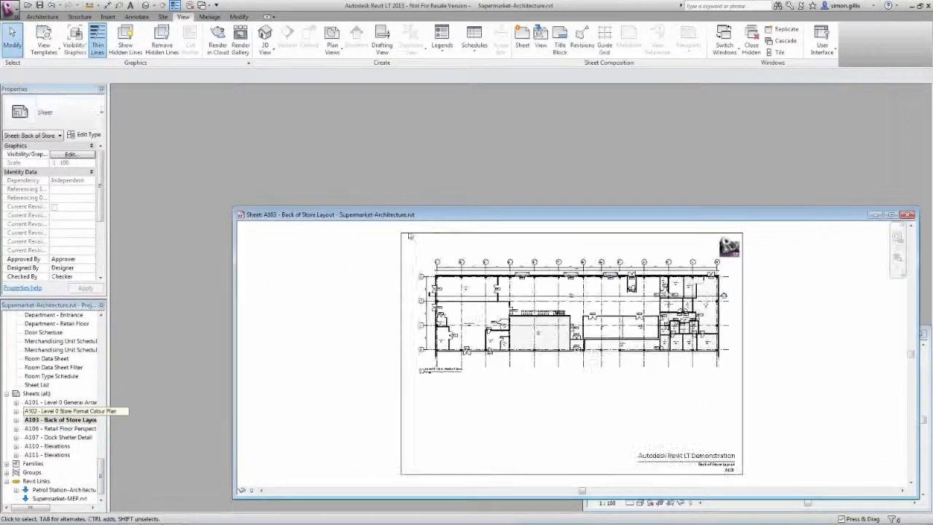
drag(430, 212, 316, 99)
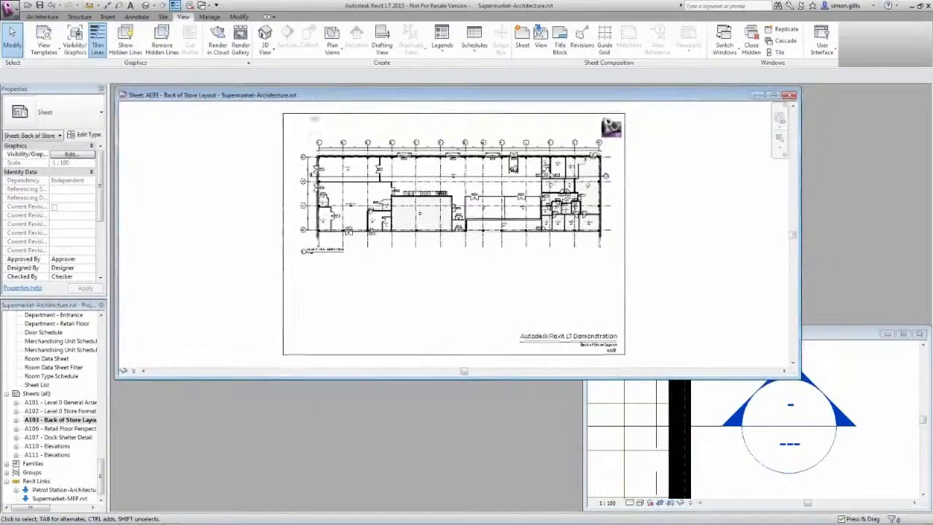
Place the Section 1 view on the sheet below the back of store floor plan
scroll(88, 452, up, 10)
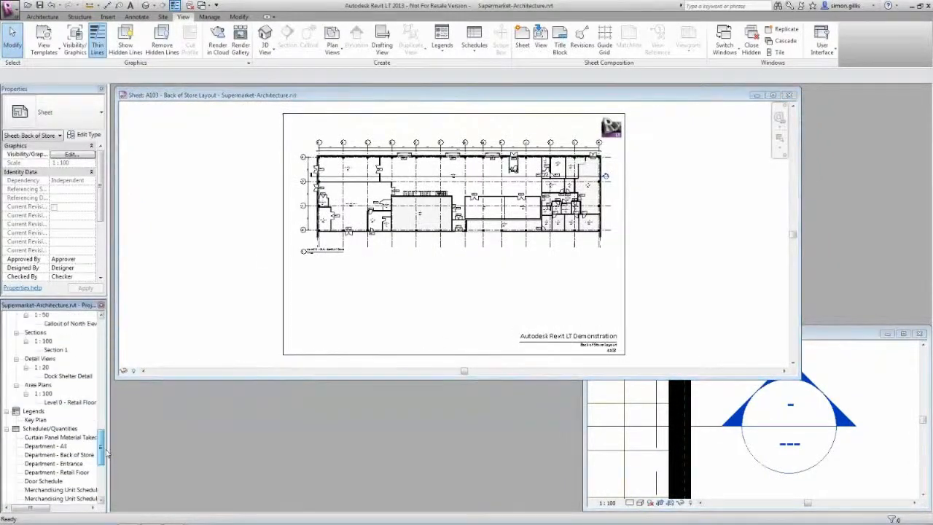
drag(57, 411, 436, 291)
click(454, 295)
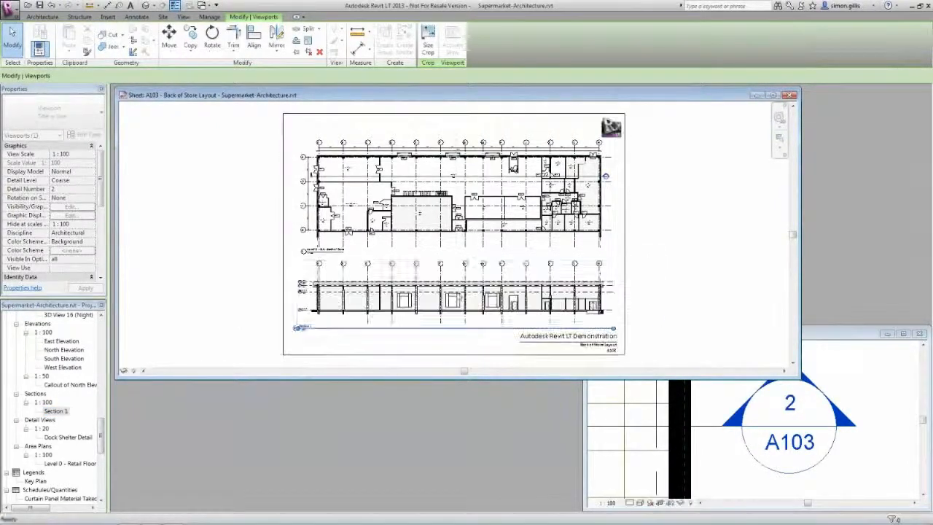
click(692, 284)
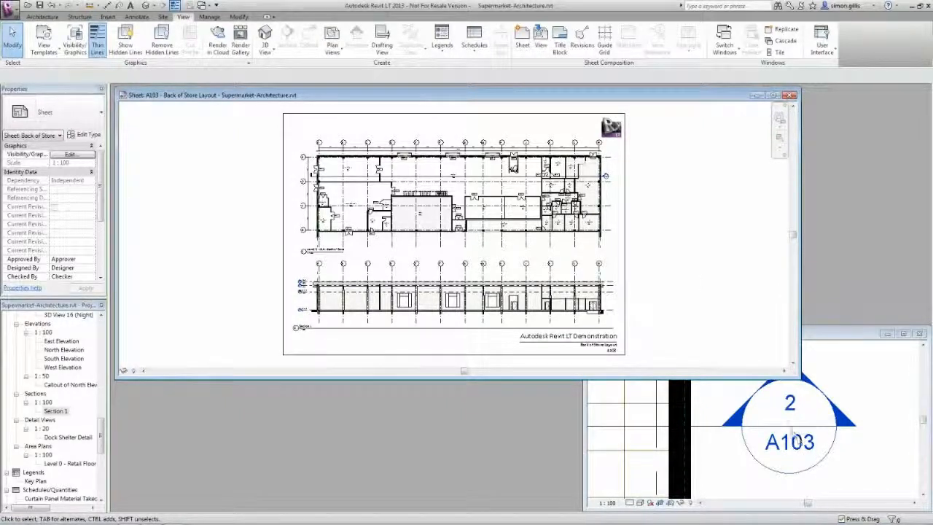
Change the sheet number in the title block to A108
key(z)
key(r)
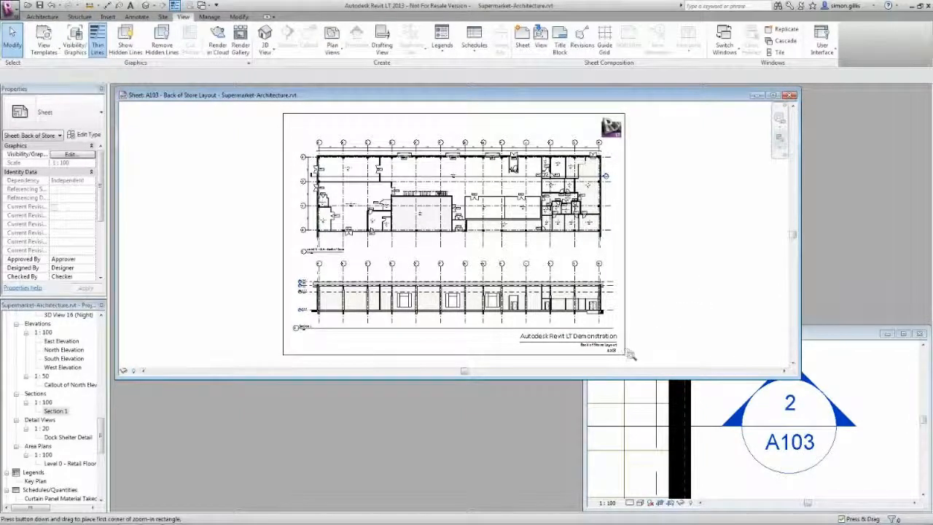
drag(634, 357, 595, 326)
double_click(448, 316)
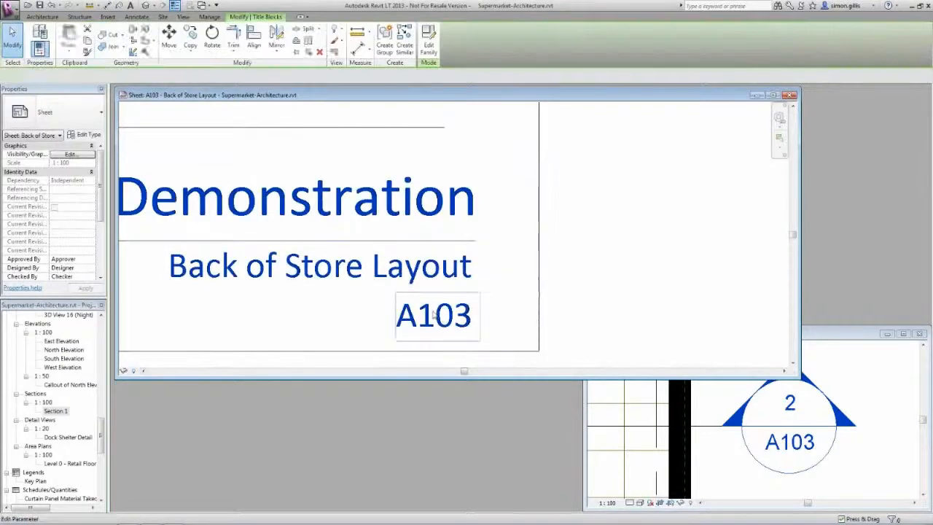
text(A108)
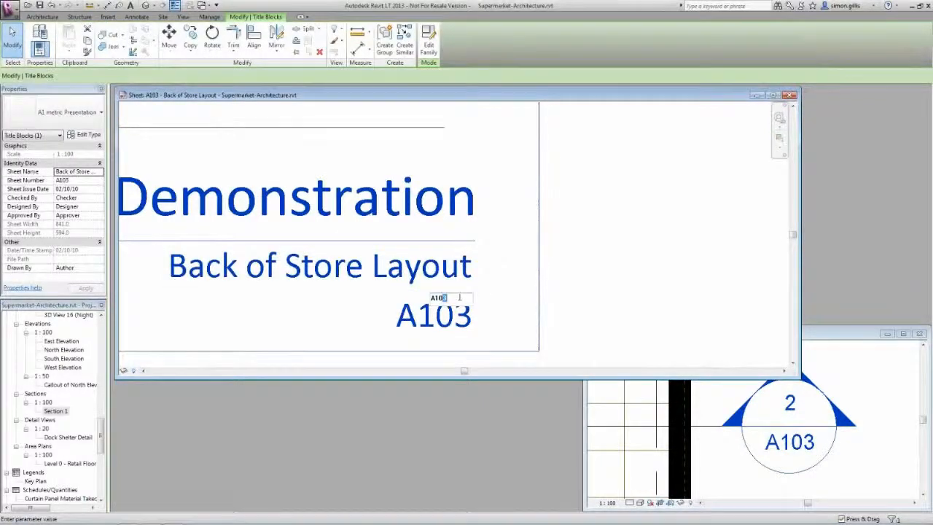
click(608, 296)
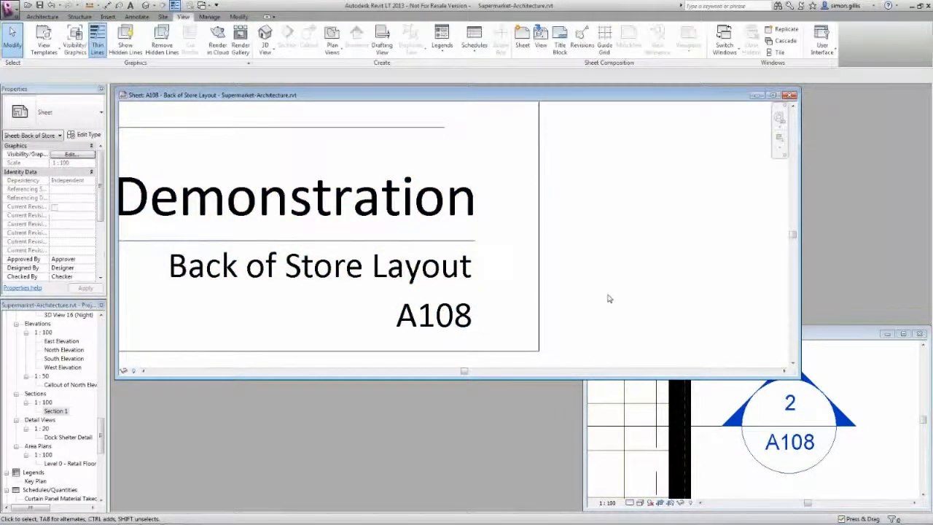
Close the sheet window and show the whole Level 0 - G.A - Back of Store plan in a maximized window
click(816, 443)
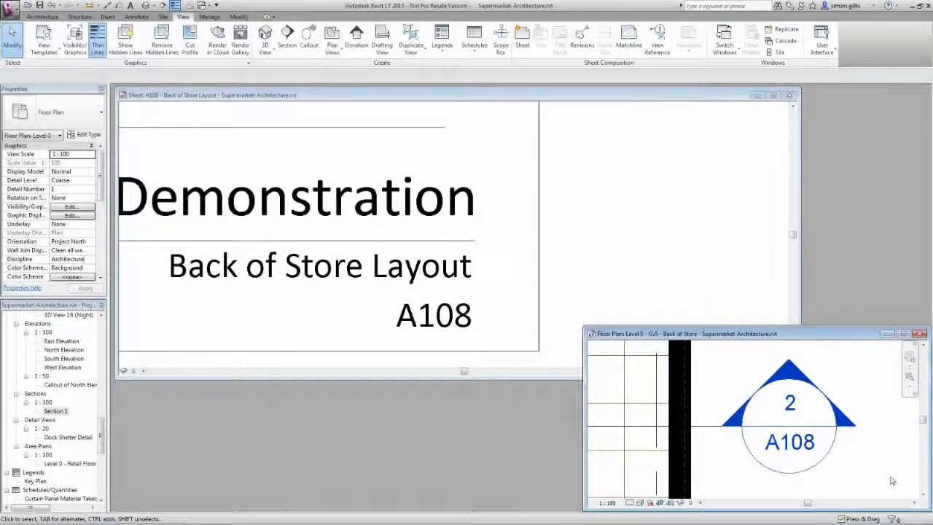
click(788, 95)
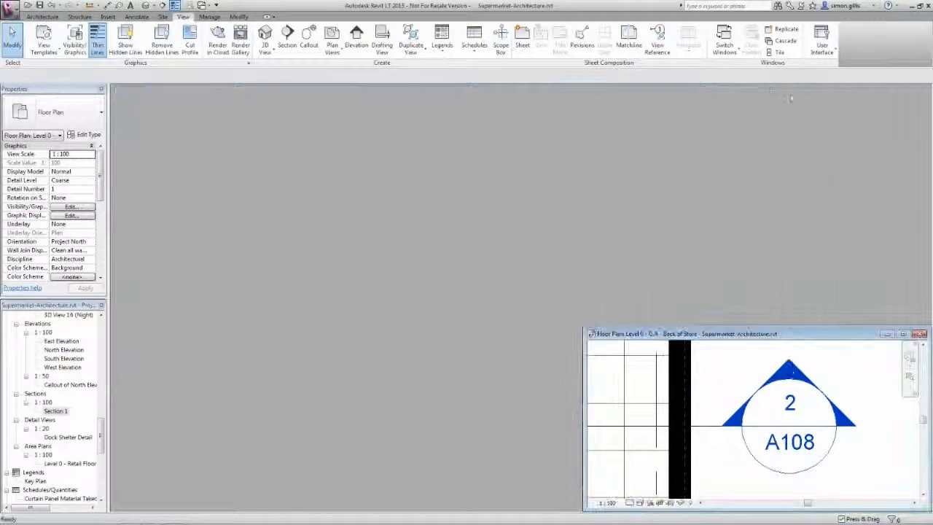
drag(101, 445, 102, 376)
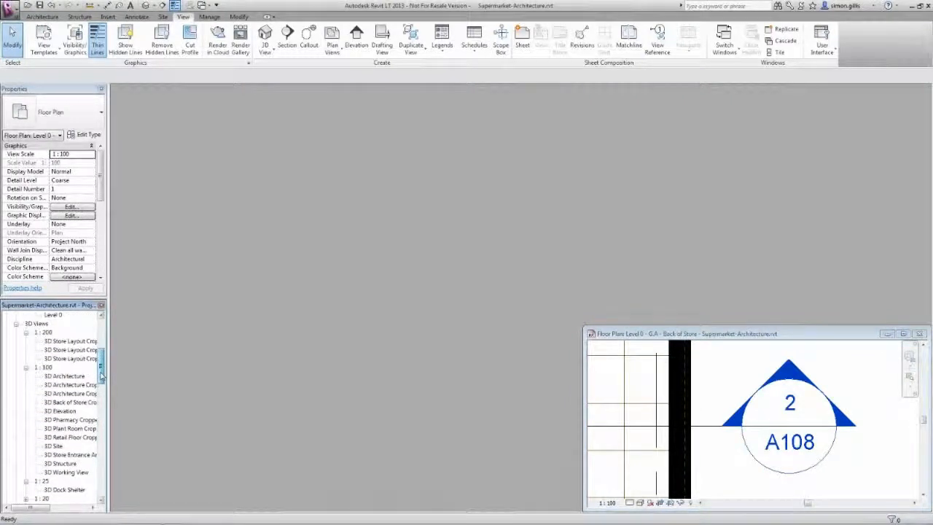
drag(101, 375, 101, 350)
double_click(94, 359)
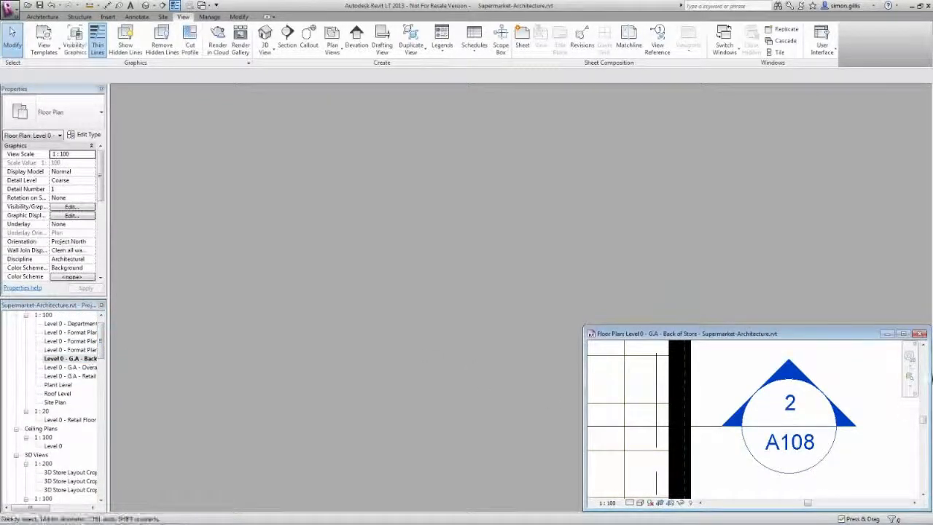
click(901, 334)
key(z)
key(e)
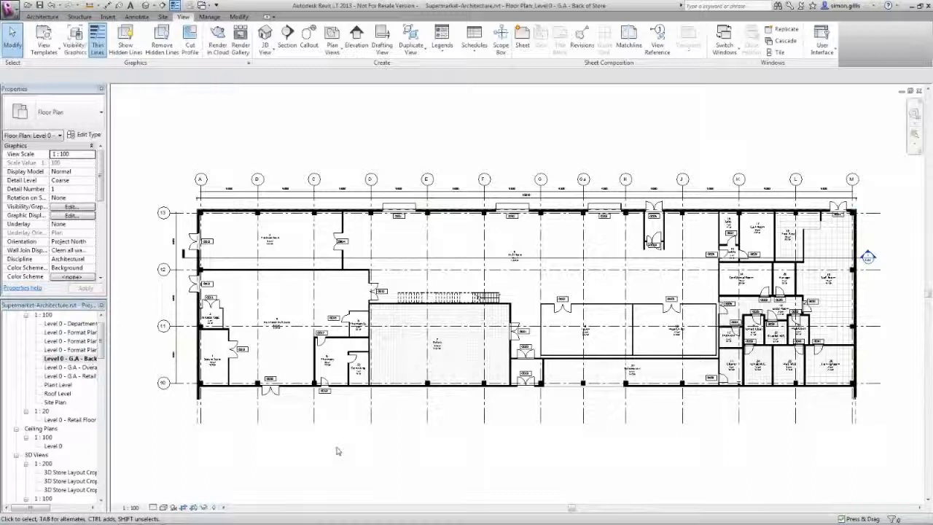
Cut a short vertical section through the grid 13 exterior wall between grids D and E, and open its view
click(287, 40)
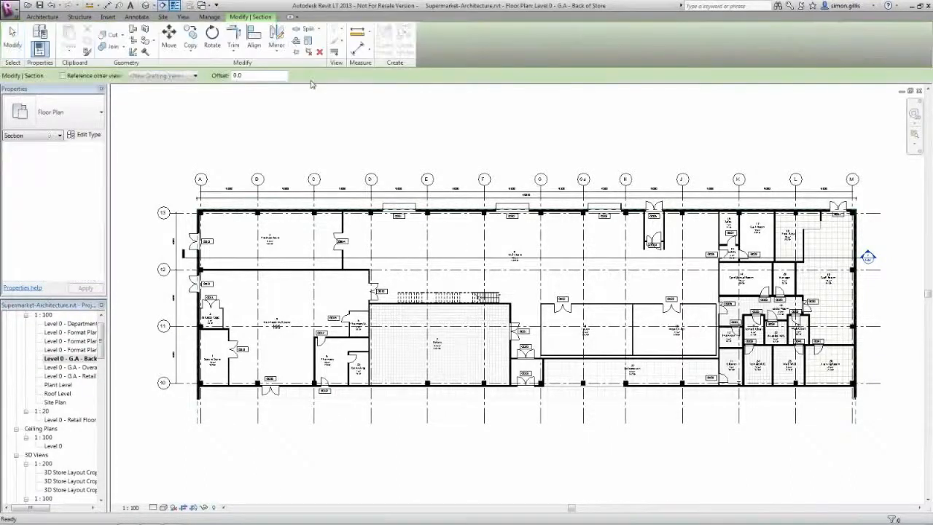
click(400, 174)
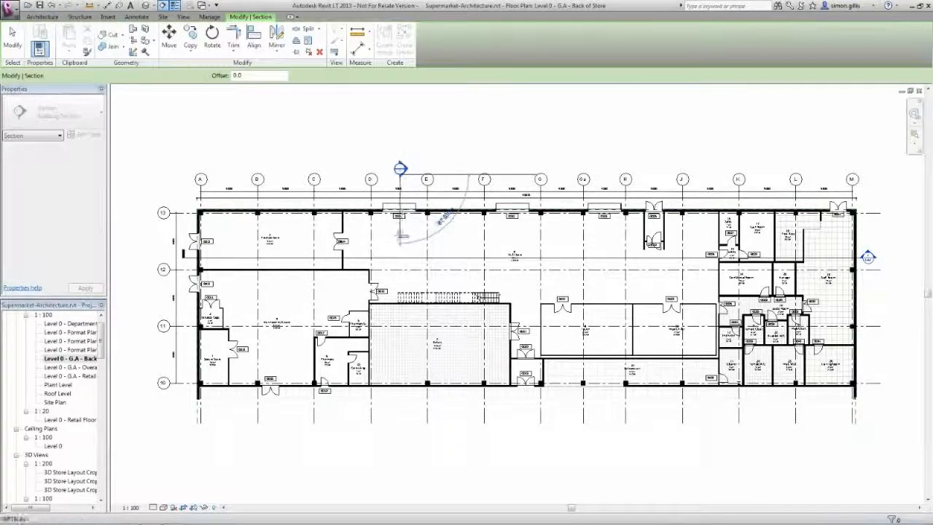
click(444, 142)
double_click(400, 169)
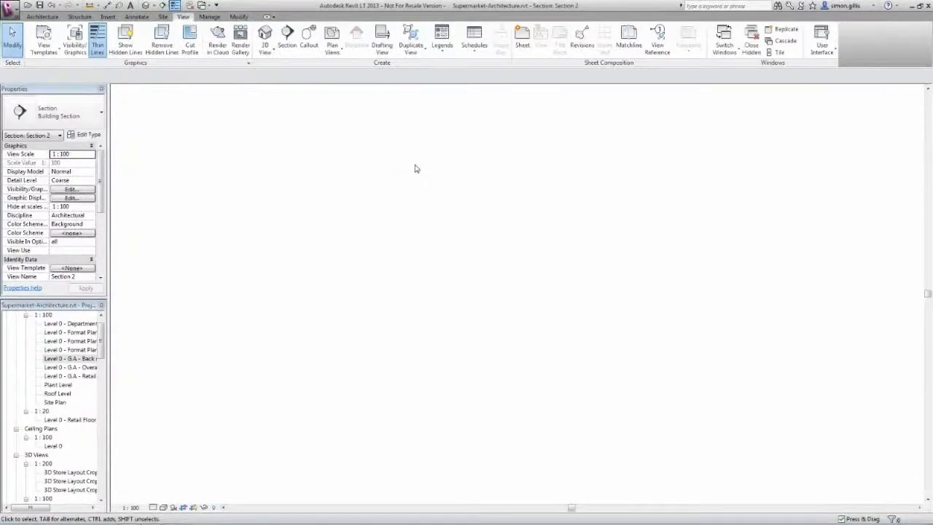
Hide the Petrol Station-Architecture, Supermarket-MEP and Supermarket-Structure links in the new section view
key(v)
key(v)
click(455, 137)
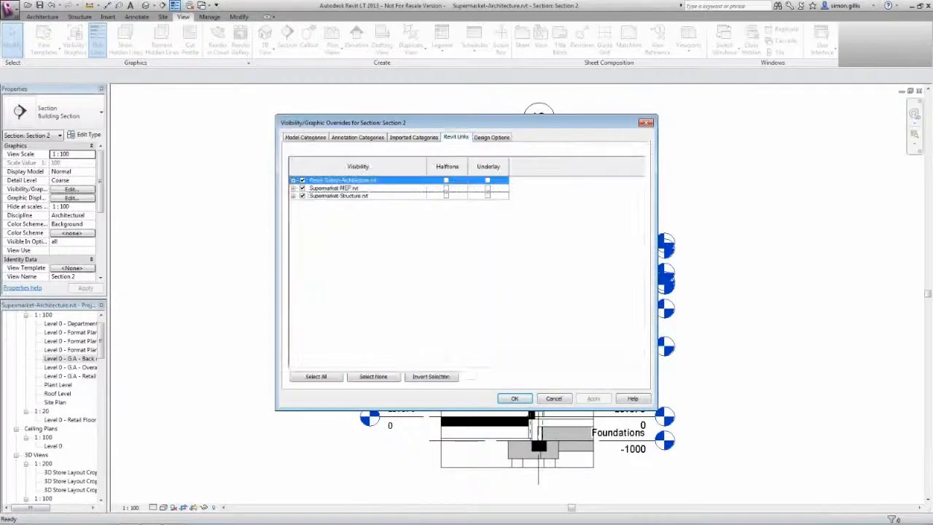
click(303, 196)
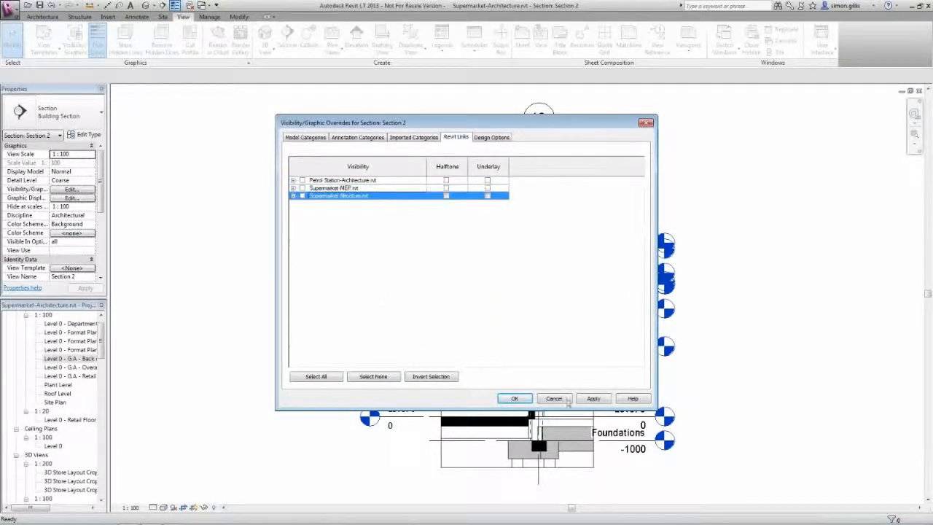
click(515, 398)
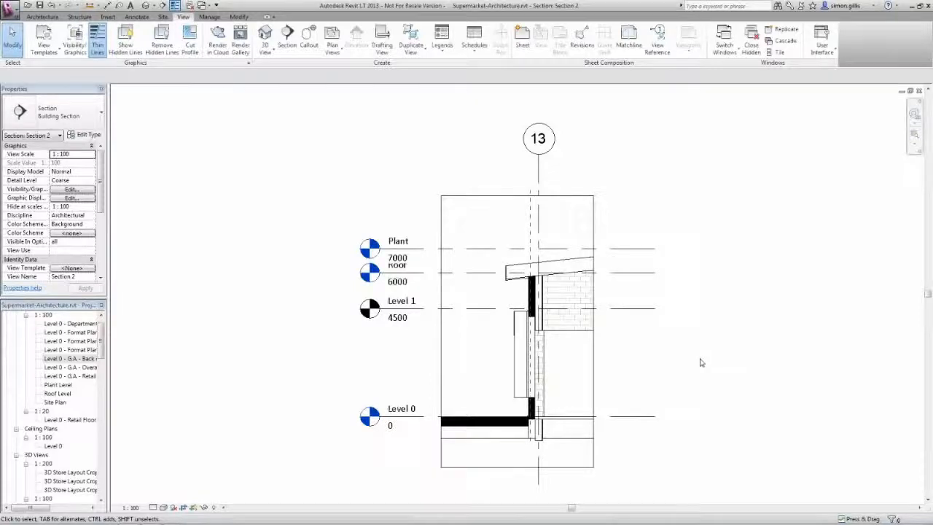
Draw a callout around the exterior wall and roof edge at grid 13, and set its view scale to 1:20
click(309, 36)
click(486, 241)
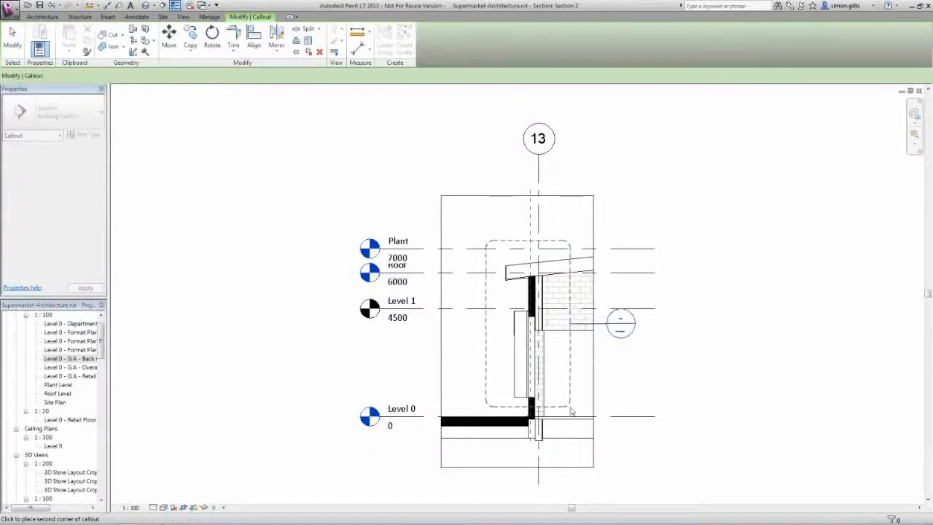
click(573, 412)
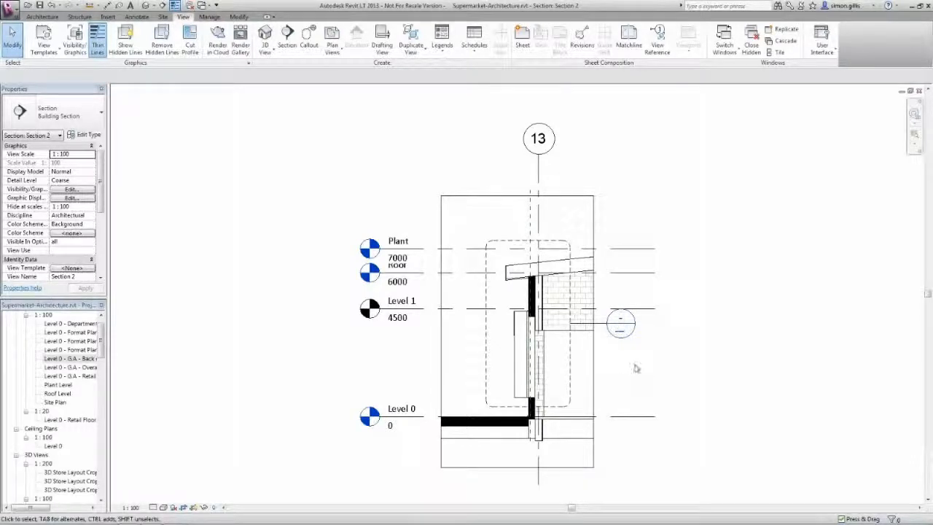
double_click(620, 322)
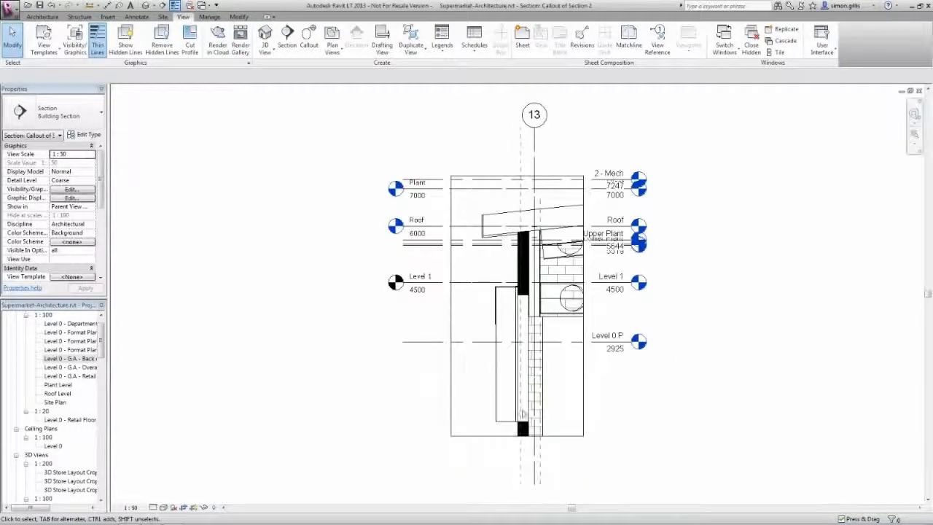
click(131, 508)
click(134, 421)
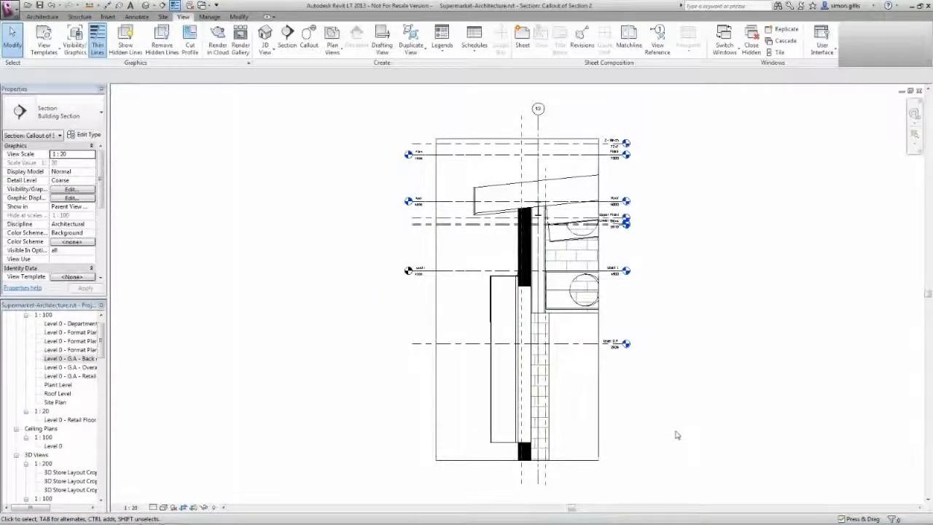
Hide all three Revit links in the callout view and set its detail level to Fine
key(v)
key(g)
click(455, 137)
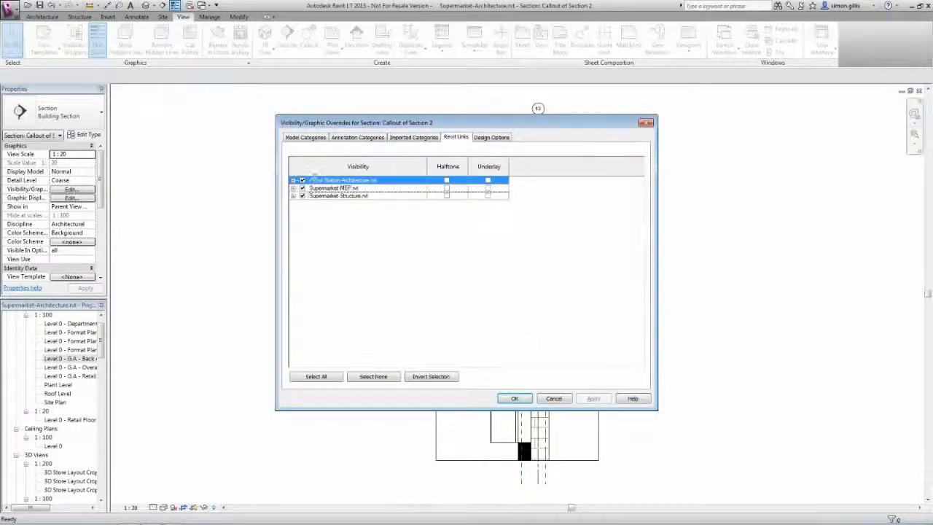
click(302, 181)
click(303, 188)
click(302, 196)
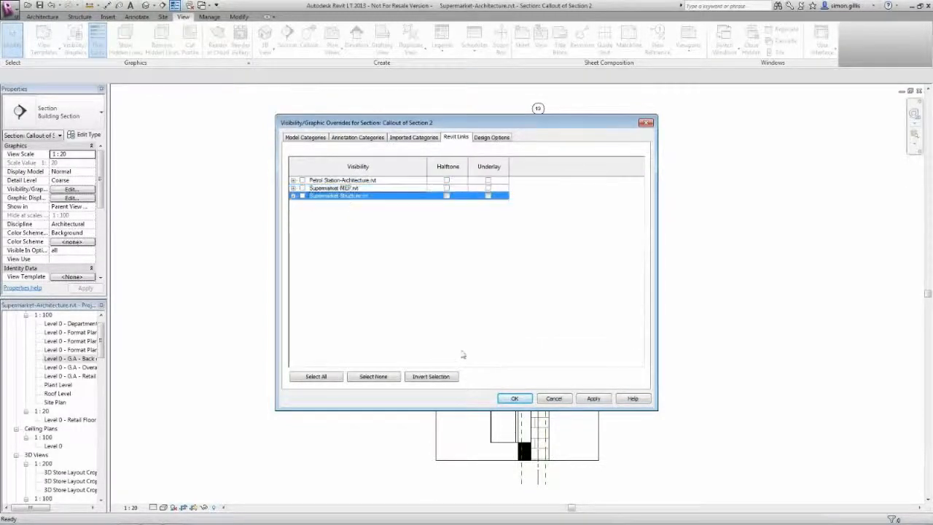
click(519, 398)
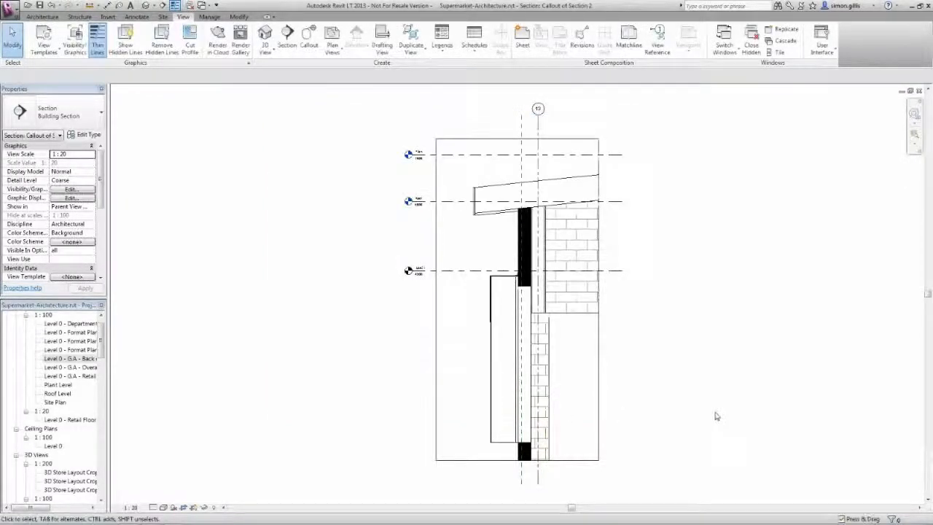
click(152, 507)
click(169, 499)
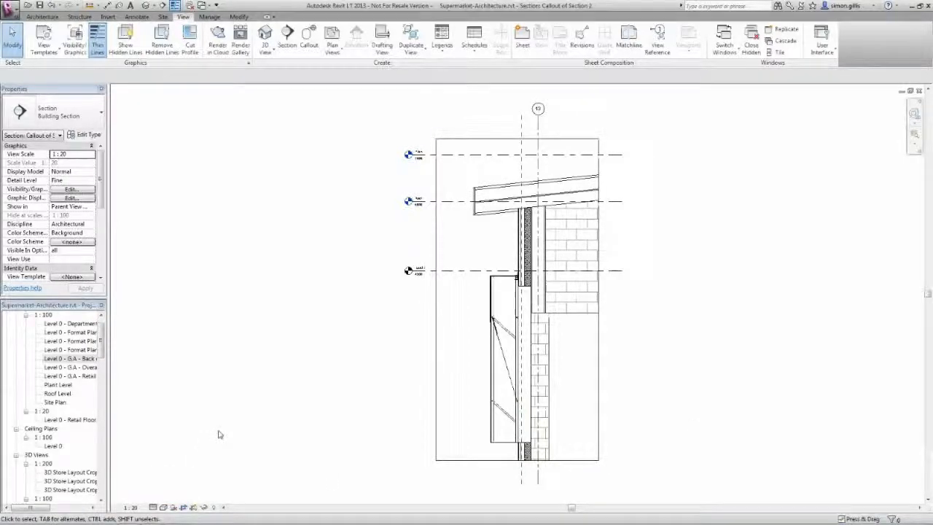
Place 50 mm wide insulation, aligned to far side, up the outer cavity of the cladding wall from its base to the roof underside
key(z)
key(r)
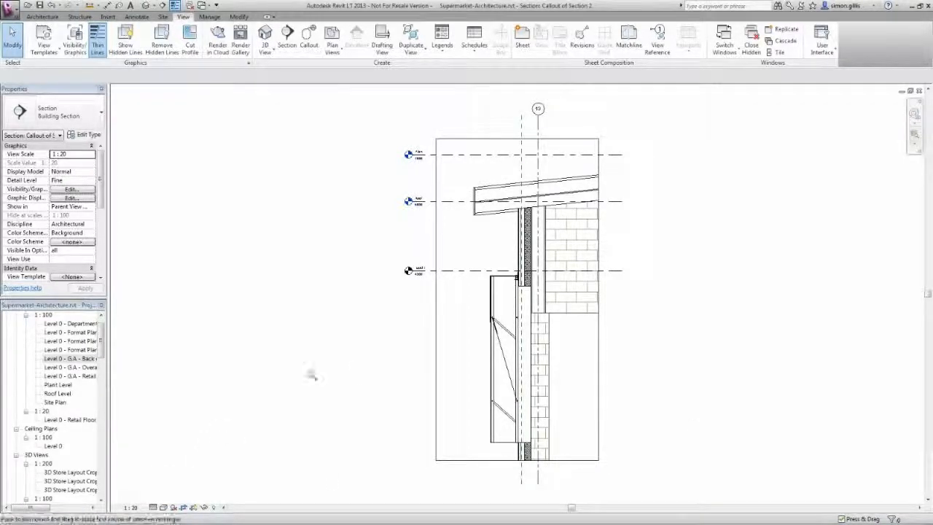
drag(576, 329, 468, 161)
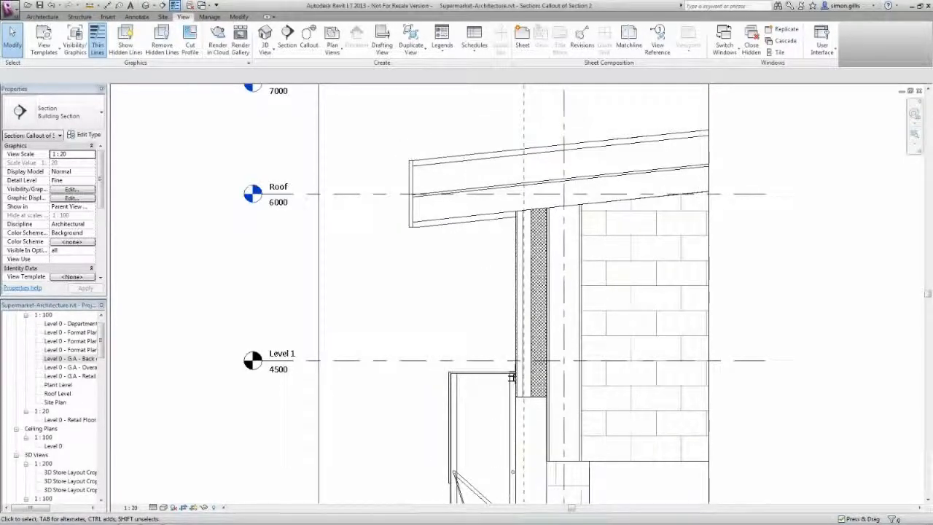
click(137, 16)
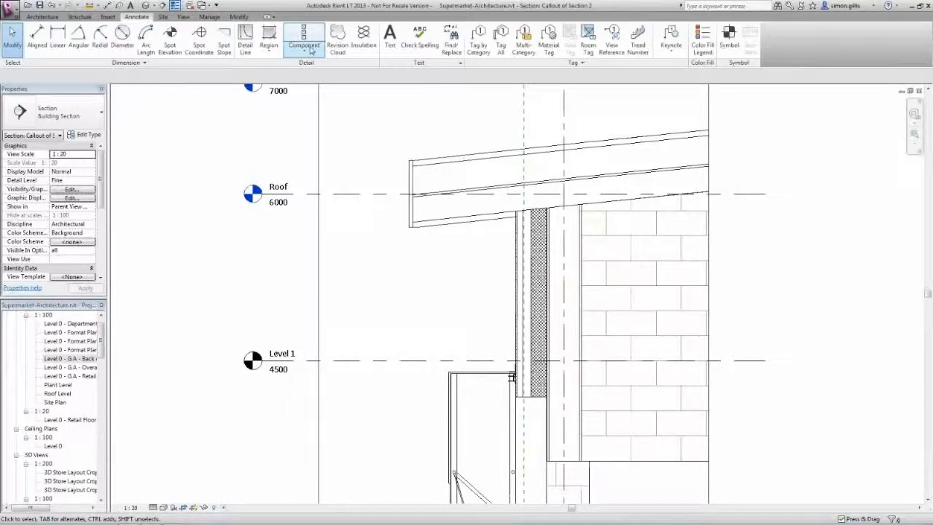
click(363, 36)
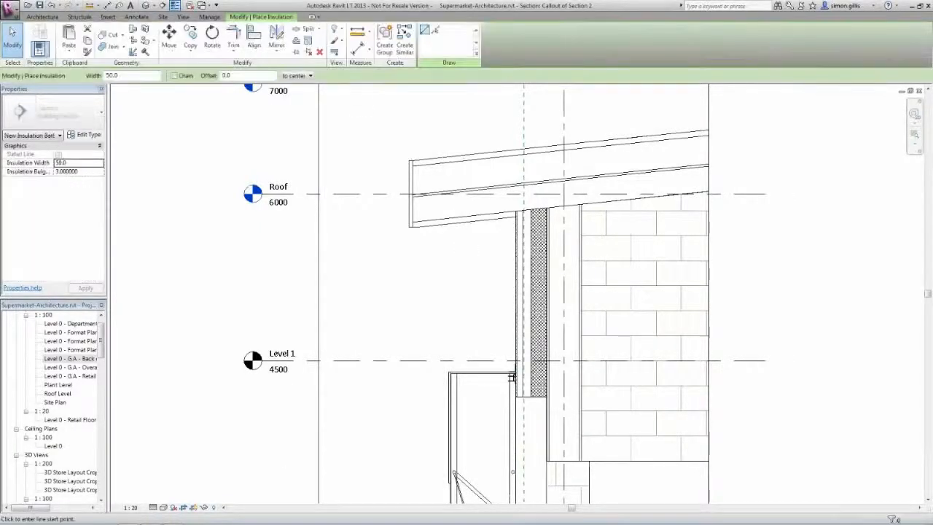
click(299, 76)
click(295, 99)
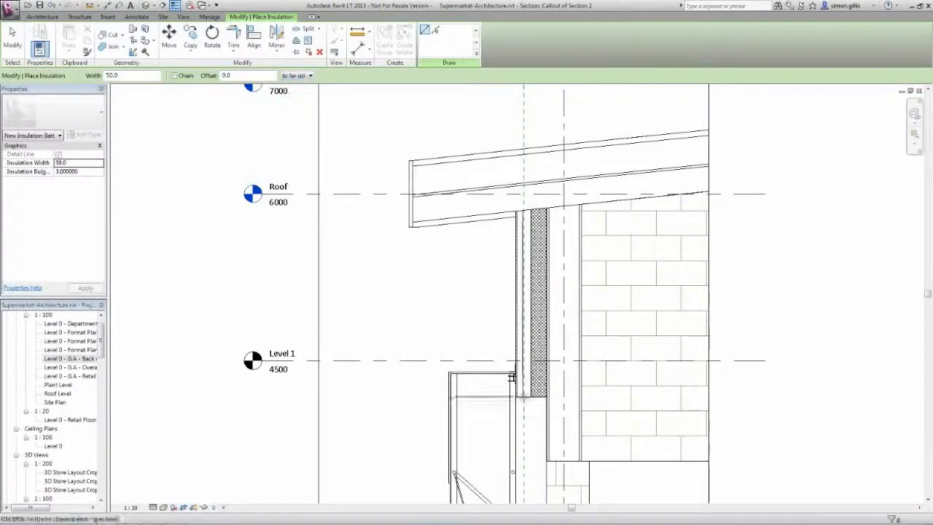
click(519, 397)
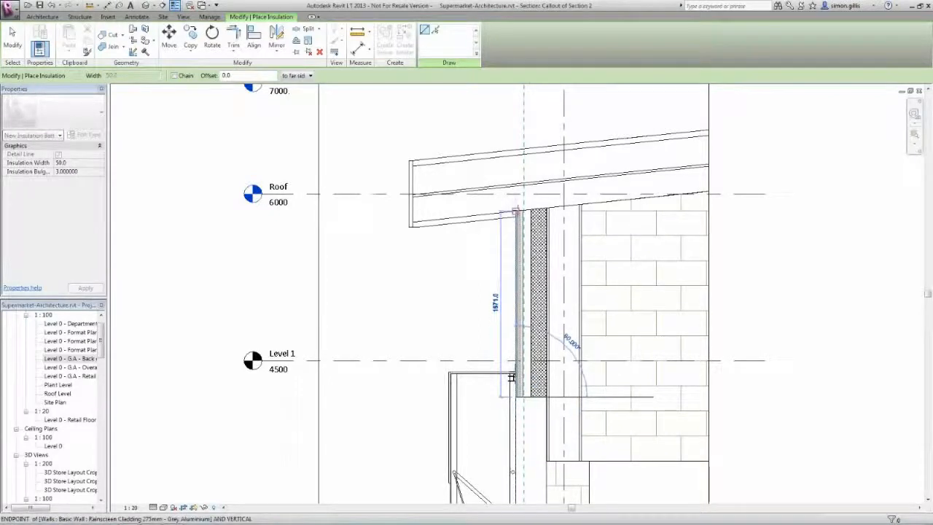
click(519, 209)
key(Escape)
key(Escape)
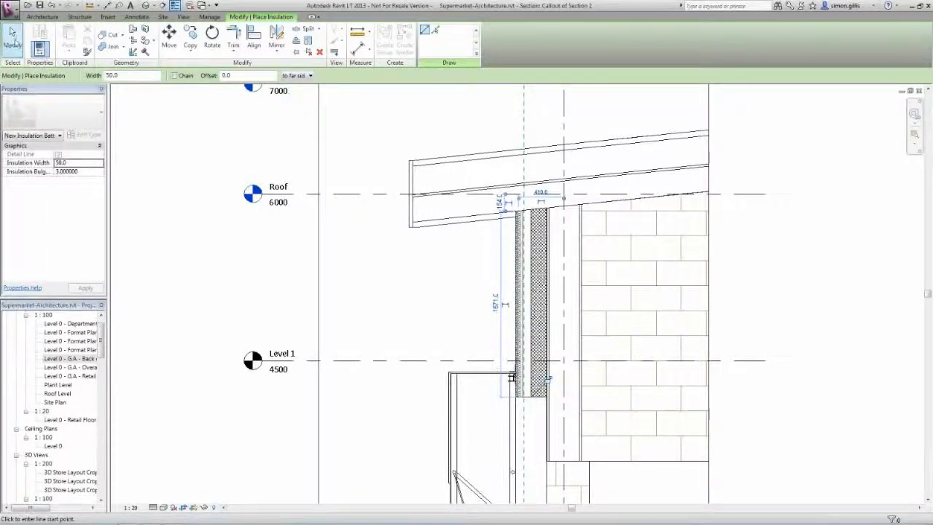
Place a repeating blockwork detail up the inner blockwork layer of the cladding wall, from its base to just above the roof underside
click(304, 45)
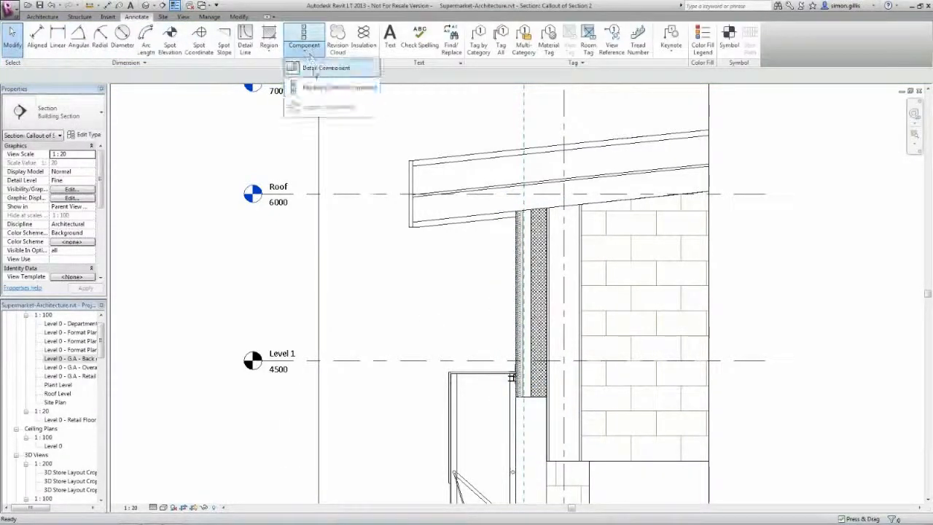
click(328, 88)
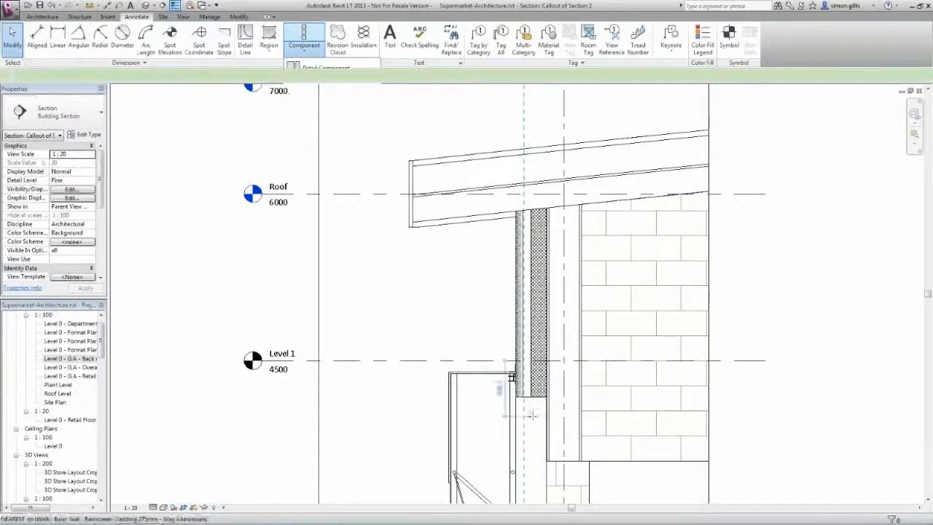
click(531, 398)
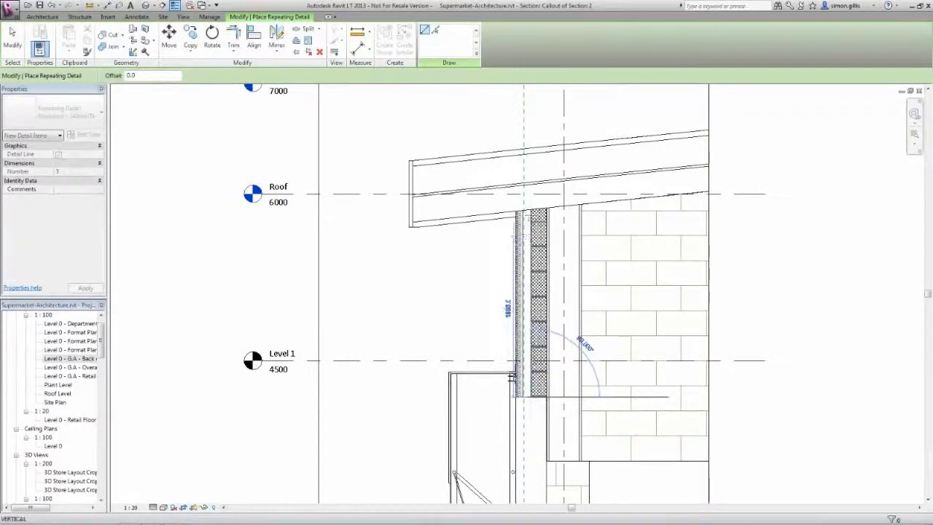
click(538, 196)
click(12, 40)
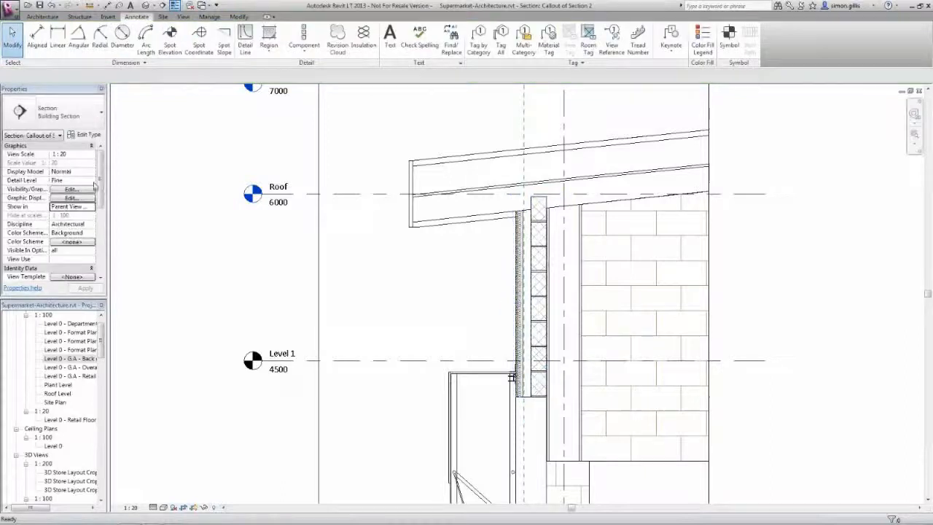
Add a multi-category tag with a leader to the rainscreen cladding wall, placed outside the building, and hide the callout's crop region
click(522, 46)
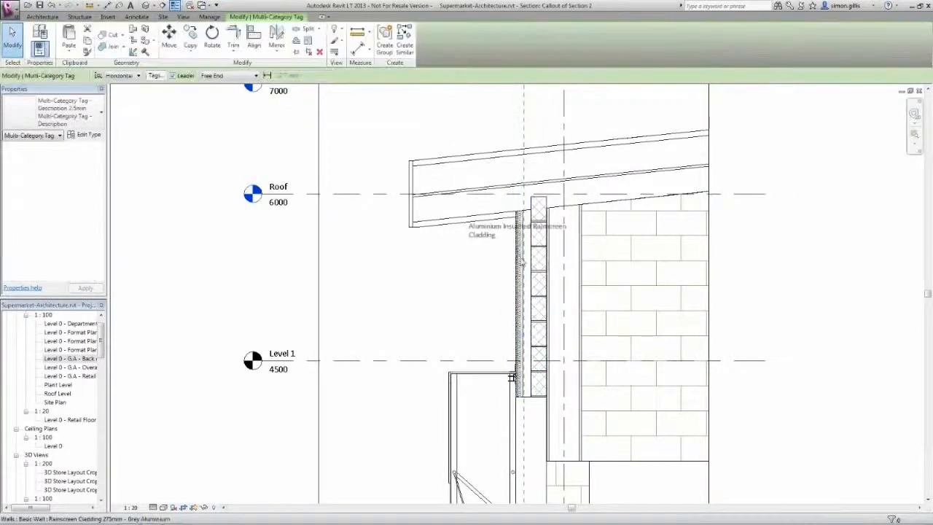
click(478, 270)
key(Escape)
click(193, 507)
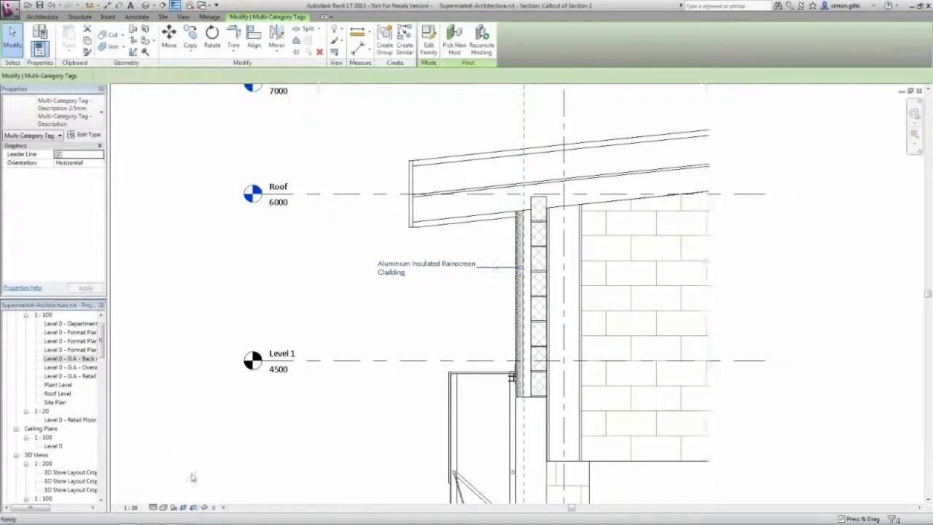
Open the Dock Shelter Detail view and set the dock shelter's sill height to 1050
drag(100, 346, 102, 432)
double_click(72, 446)
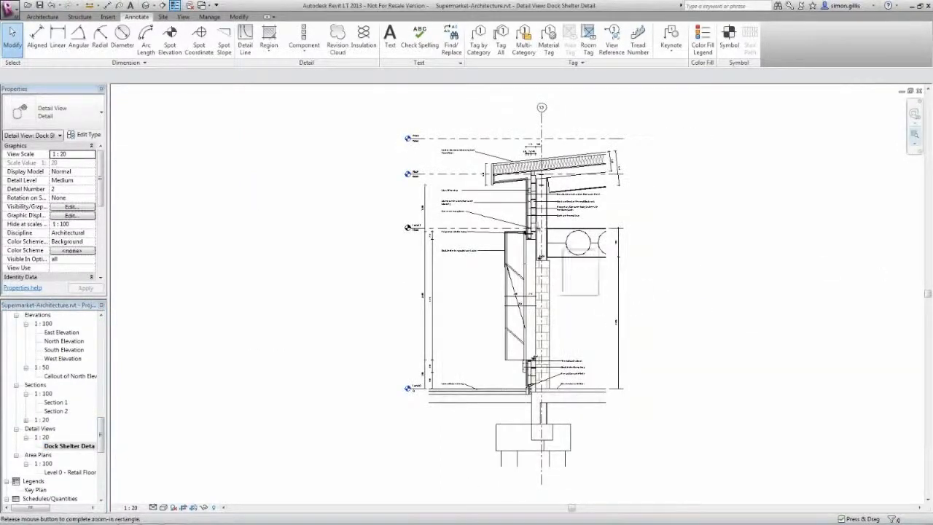
scroll(531, 157, up, 5)
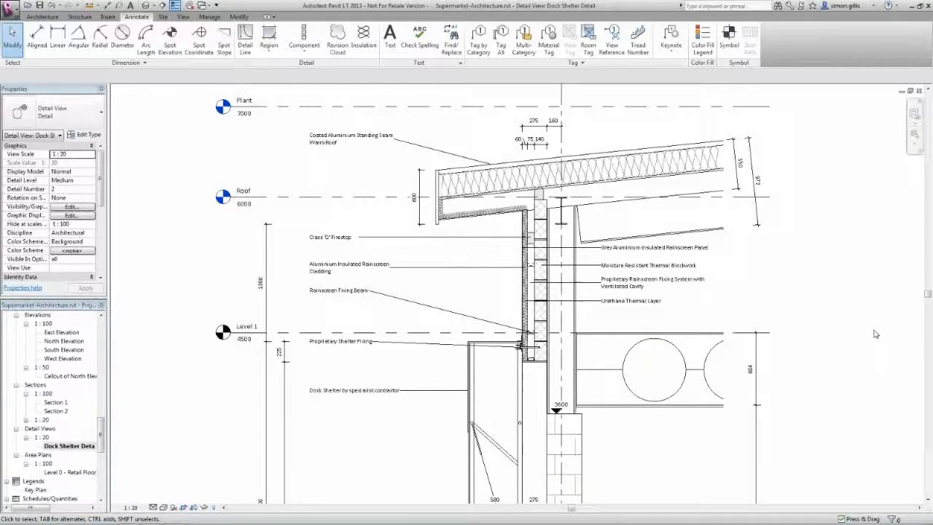
click(473, 381)
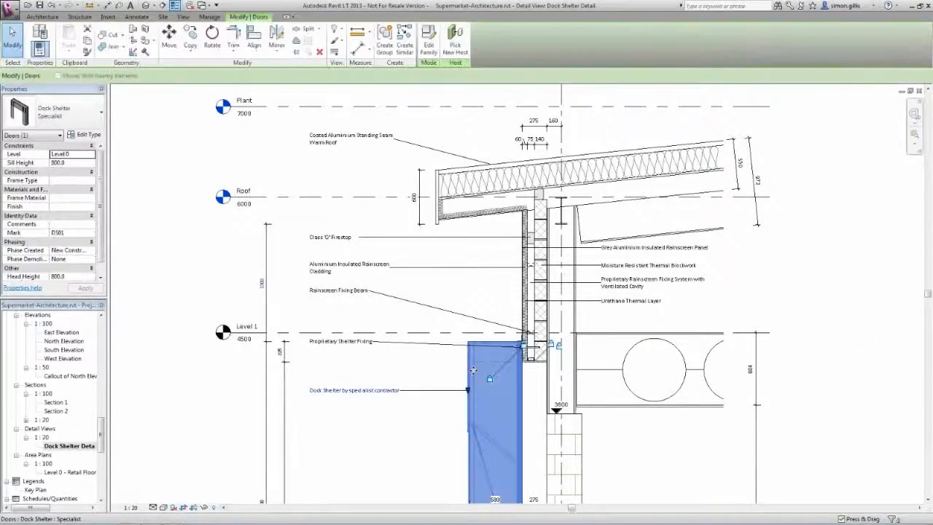
click(82, 162)
text(1050)
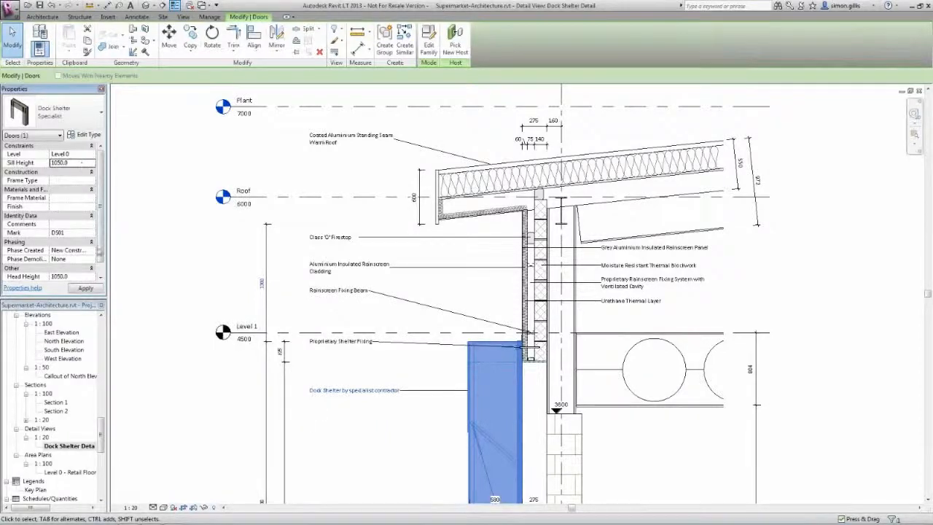
click(86, 288)
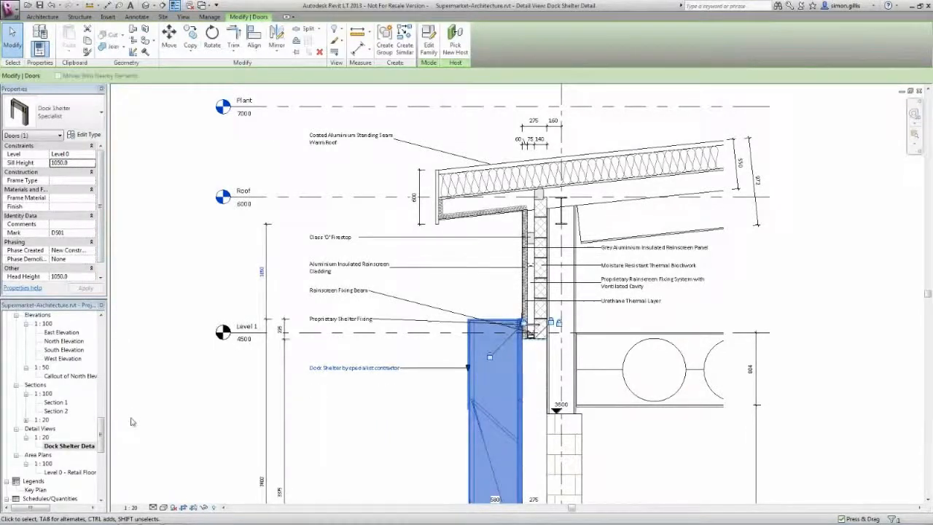
click(145, 431)
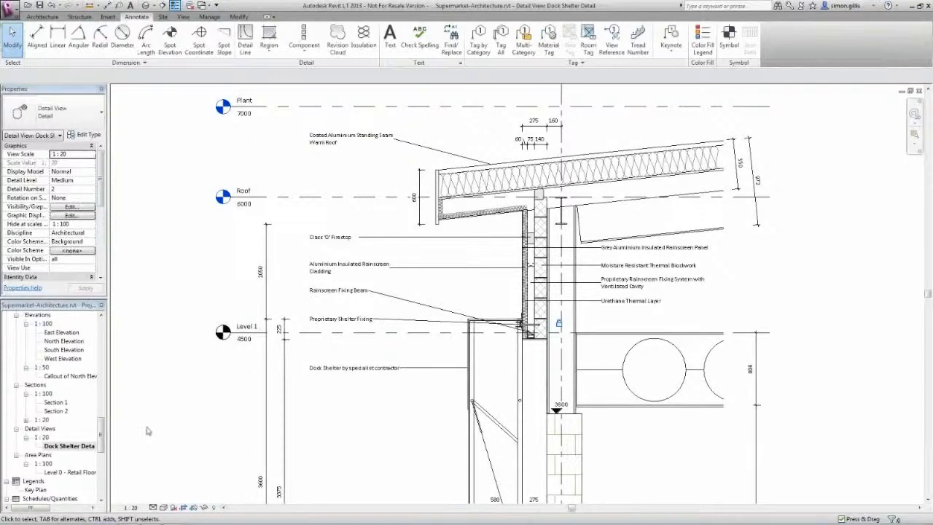
key(z)
key(f)
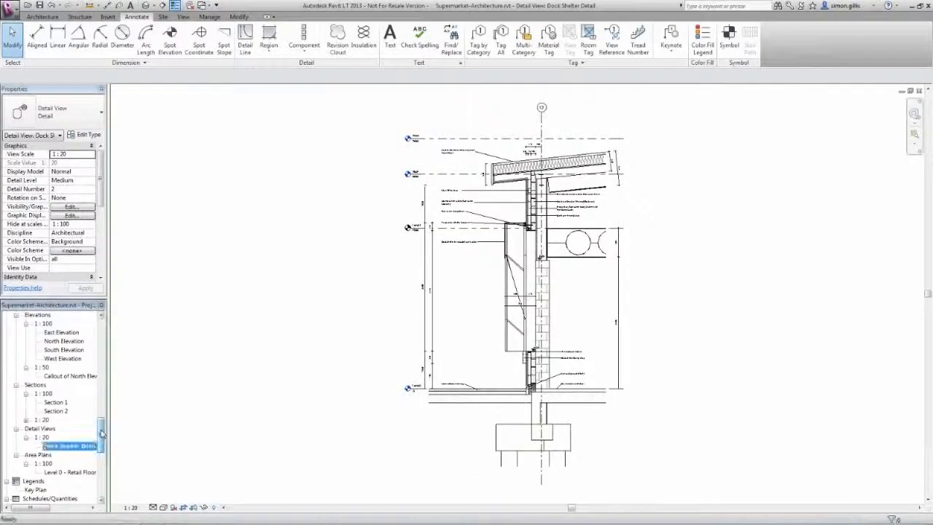
Open the 1:50 callout of the North Elevation and turn its shadows on
drag(102, 431, 102, 427)
double_click(76, 394)
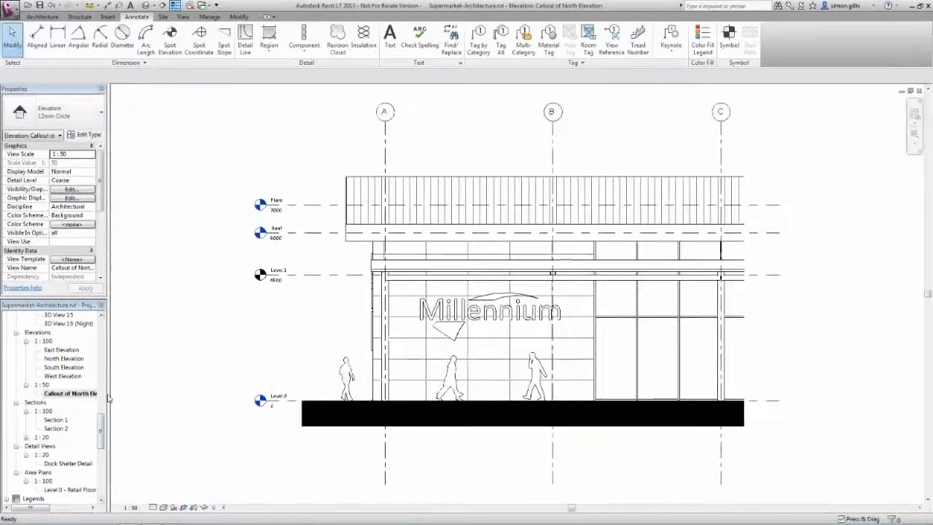
click(175, 508)
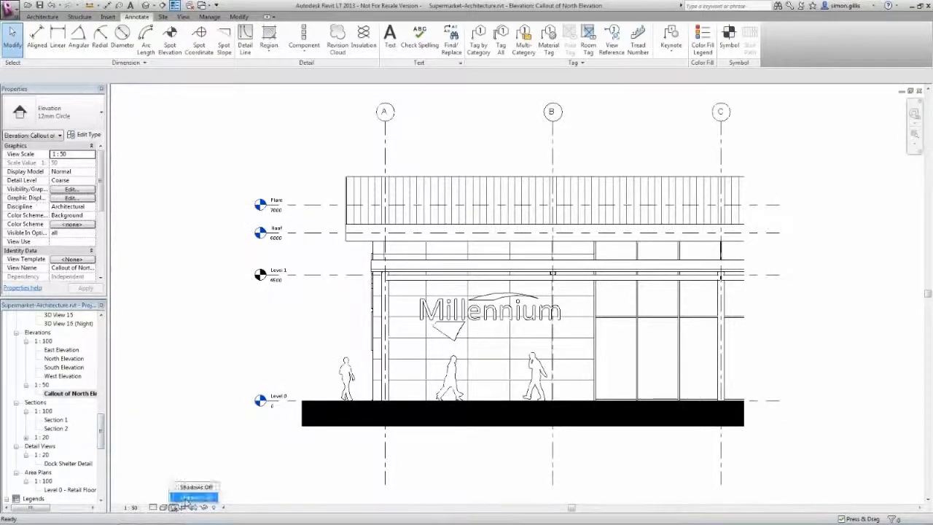
click(197, 438)
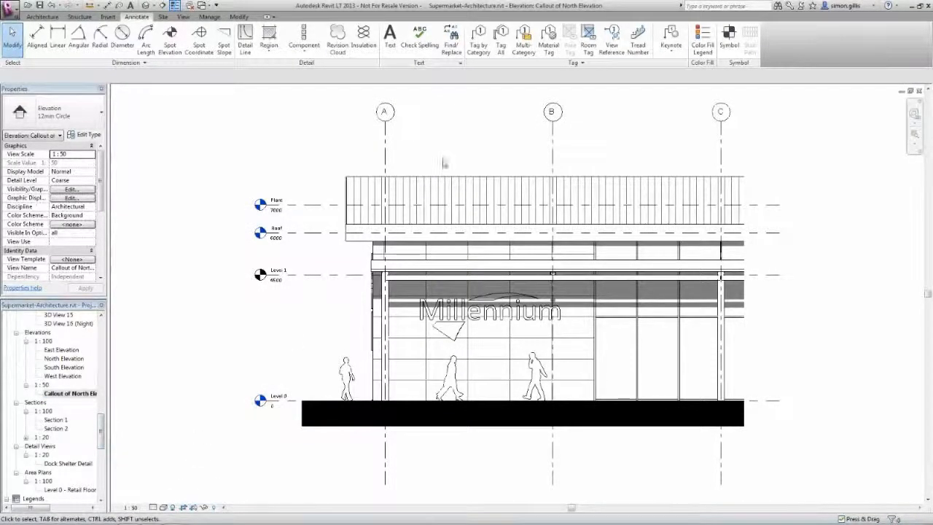
Add multi-category tags with leaders to the standing seam roof and the rainscreen cladding, placed above the roof and outside grid A
click(524, 40)
click(442, 189)
click(441, 142)
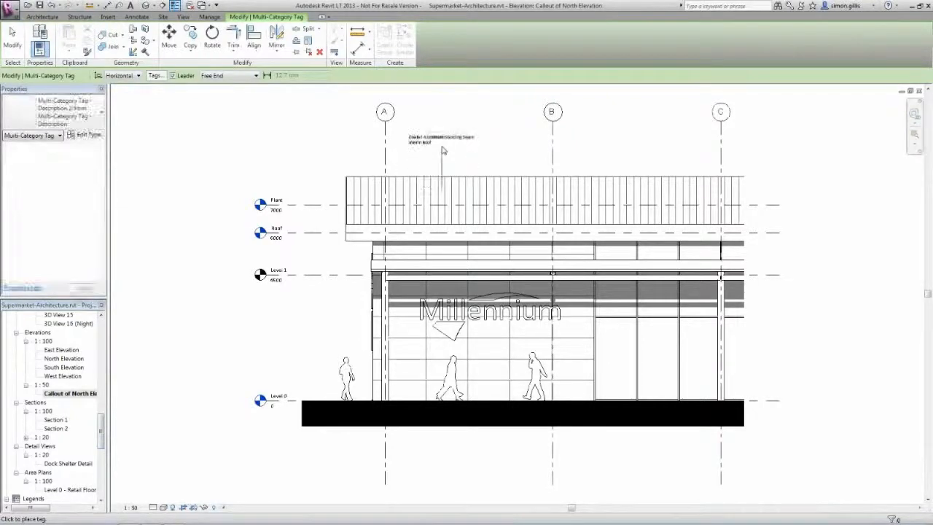
click(410, 311)
click(322, 312)
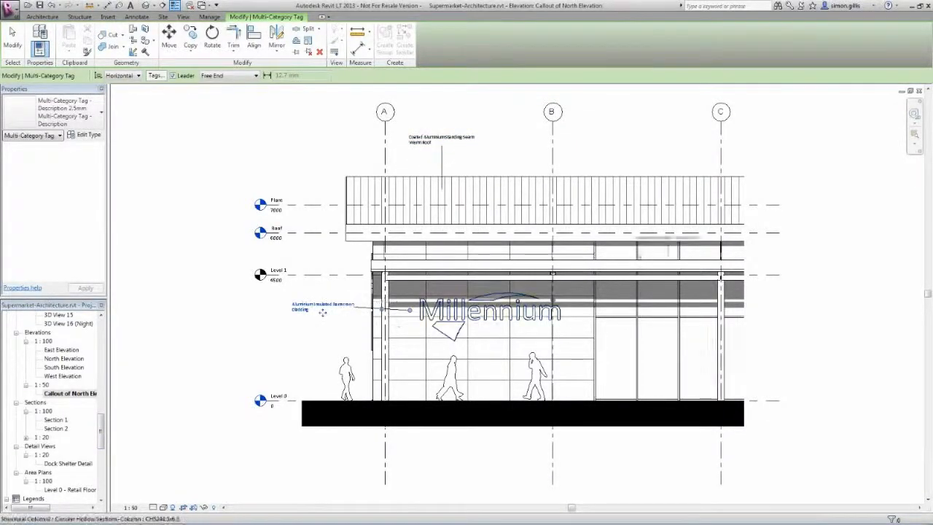
Tag the curtain wall and the glazed curtain panel next to grid C, placing both tags above the roof
click(614, 150)
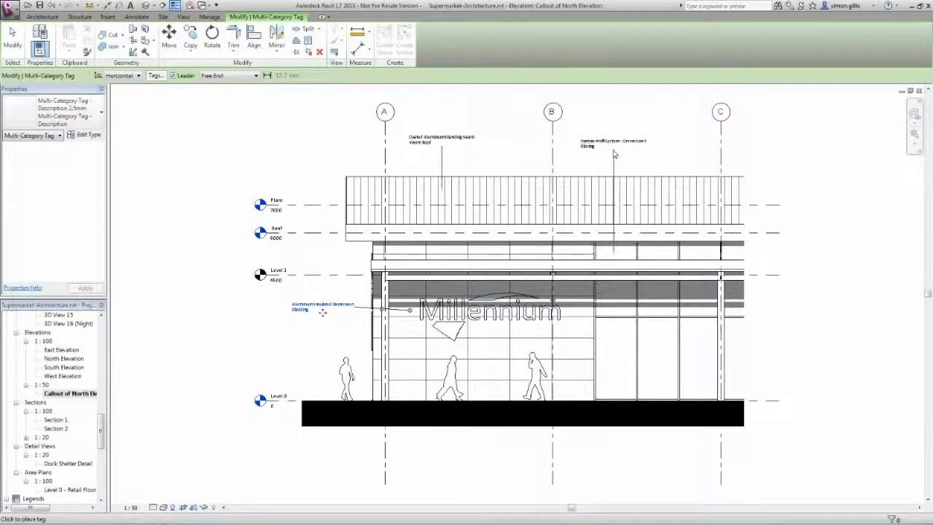
click(703, 252)
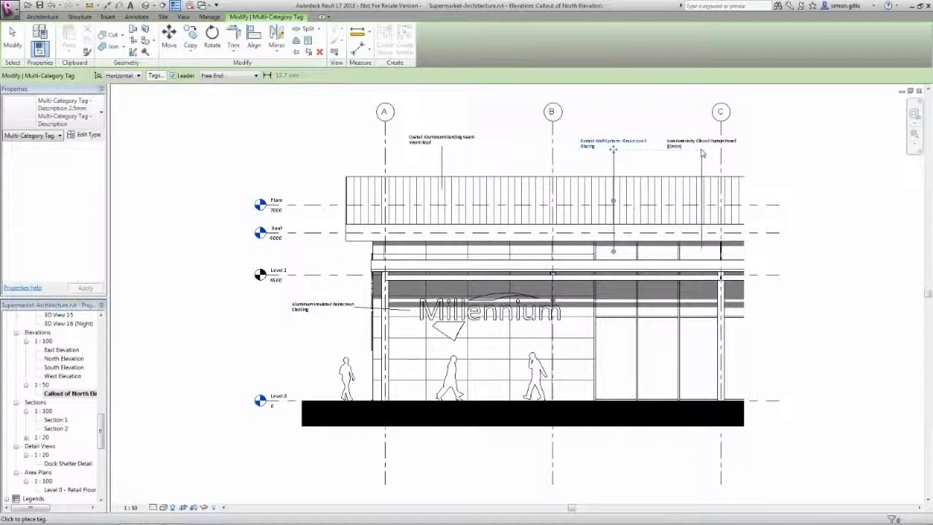
click(702, 153)
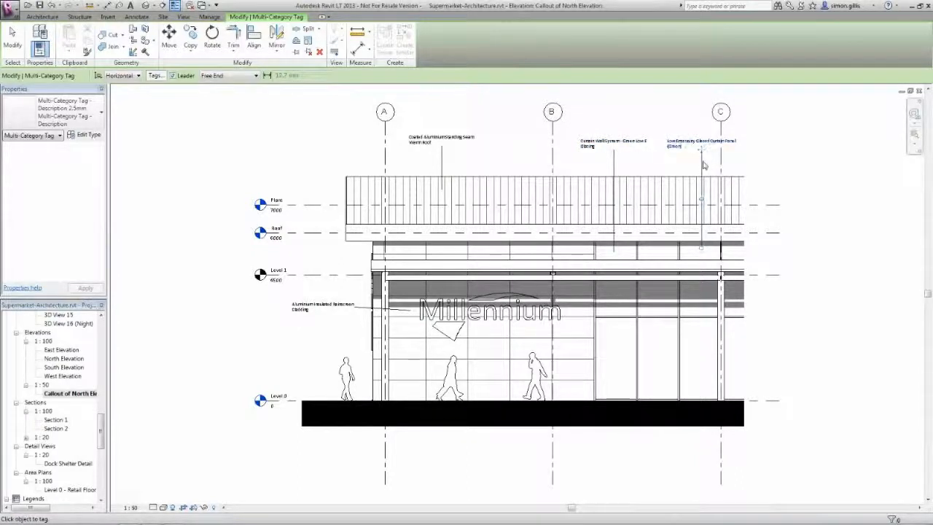
key(Escape)
key(Escape)
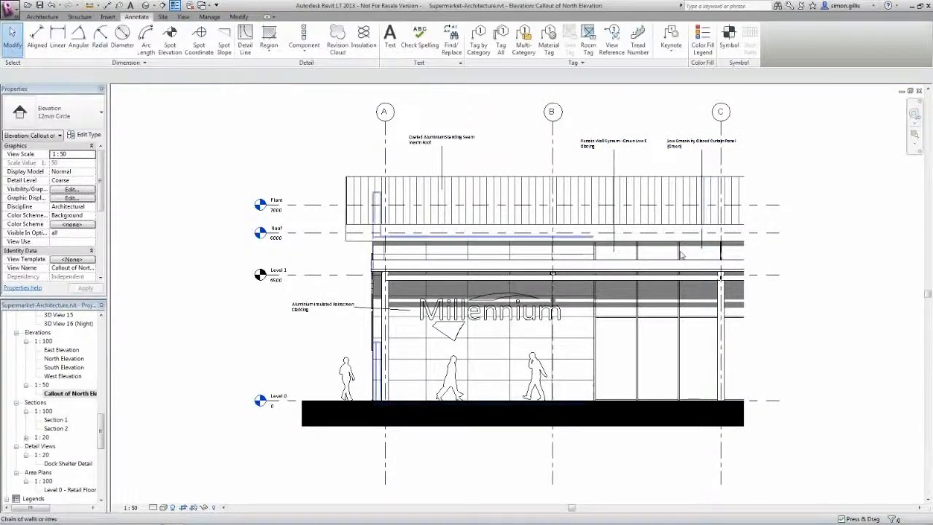
Change the tagged curtain panel beside grid C to the insulated green panel type and check its tag text
click(692, 287)
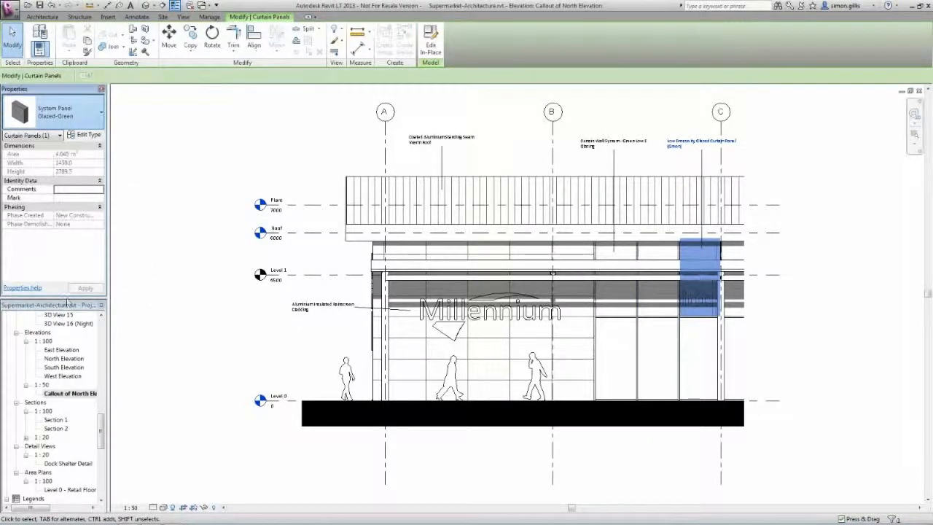
click(165, 271)
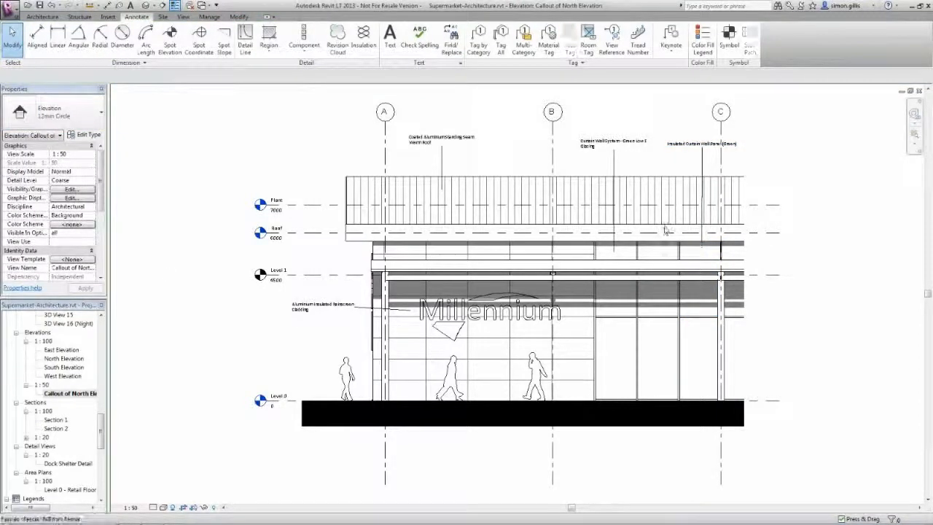
key(r)
drag(756, 195, 657, 112)
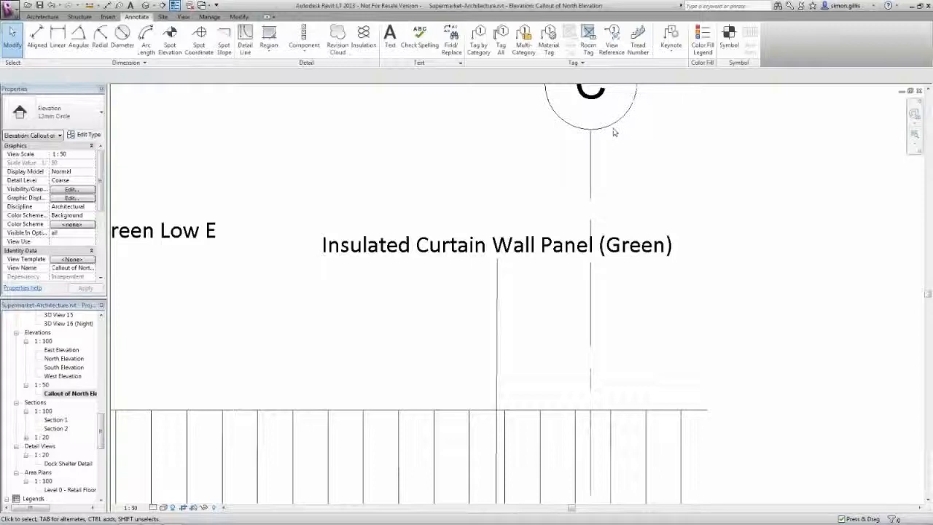
key(z)
key(e)
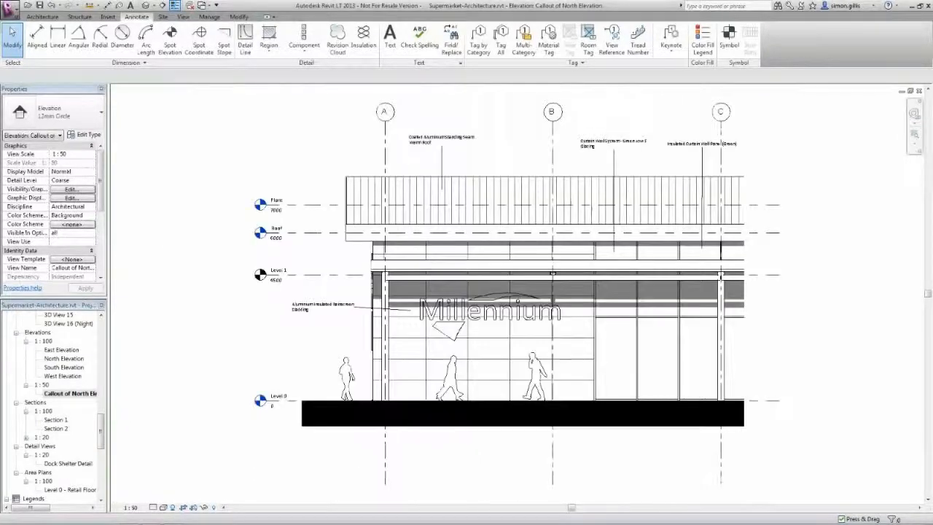
Open the Level 0 - Format Plan - Merchandiser Layout - Option 1 floor plan and view the retail floor shelving
drag(103, 436, 108, 334)
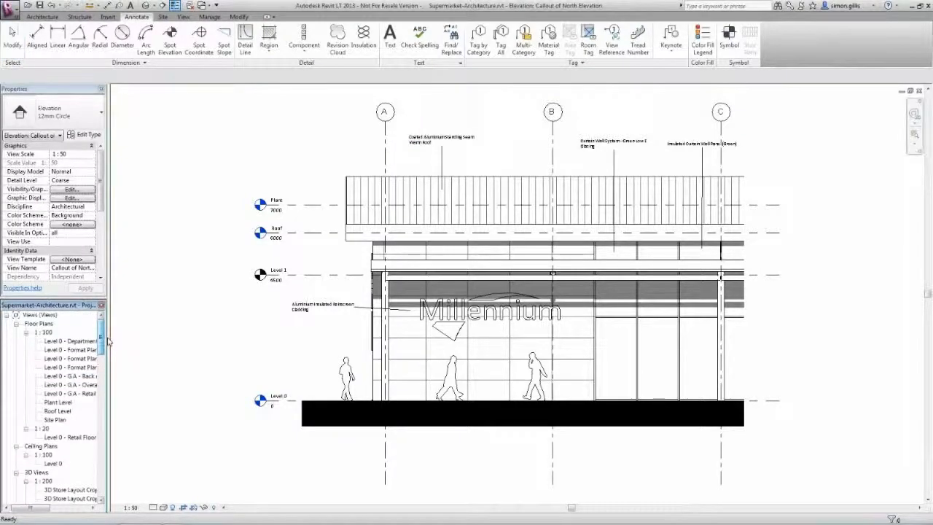
double_click(93, 358)
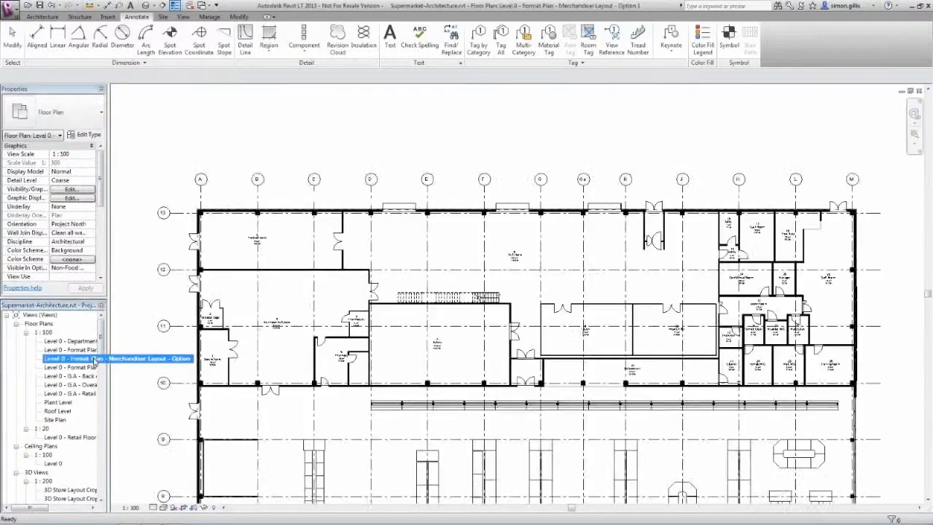
middle_drag(466, 412, 385, 178)
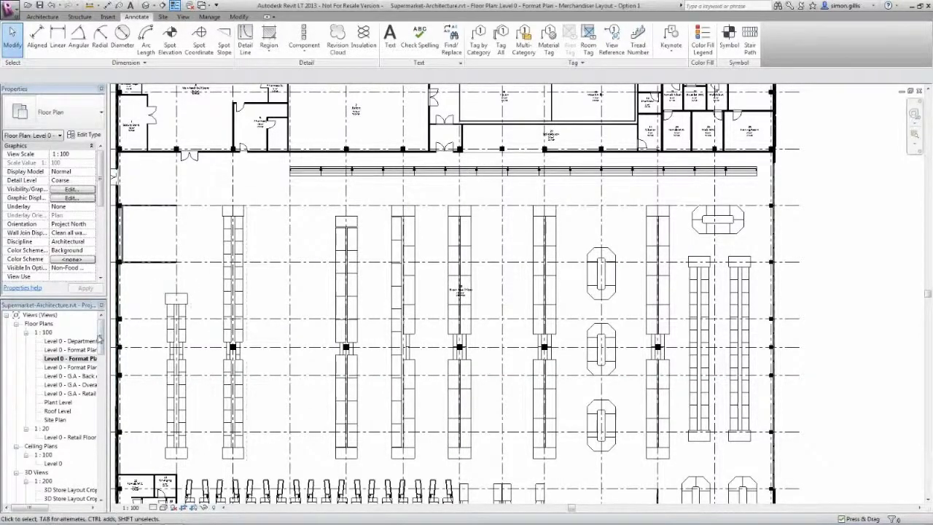
Compare the grand totals of the Merchandising Unit Schedules for Option 1 and Option 2
drag(102, 332, 104, 457)
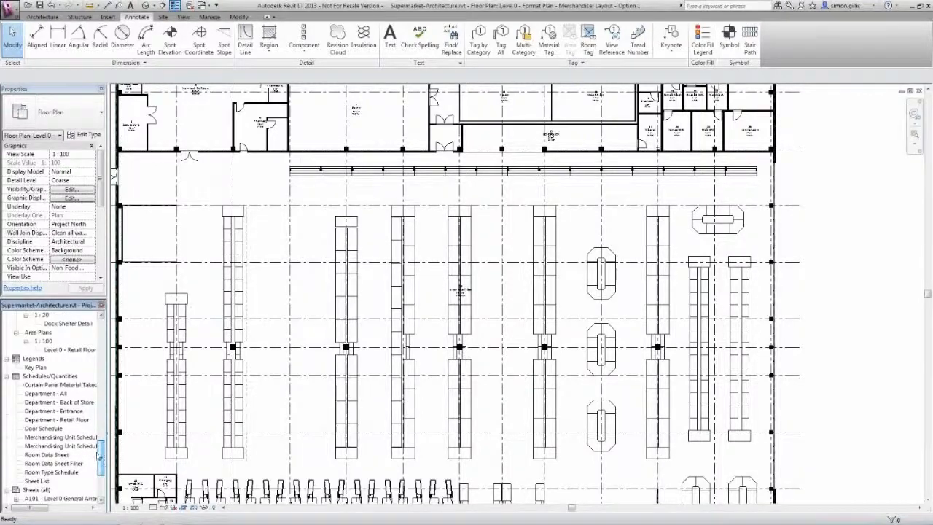
double_click(87, 437)
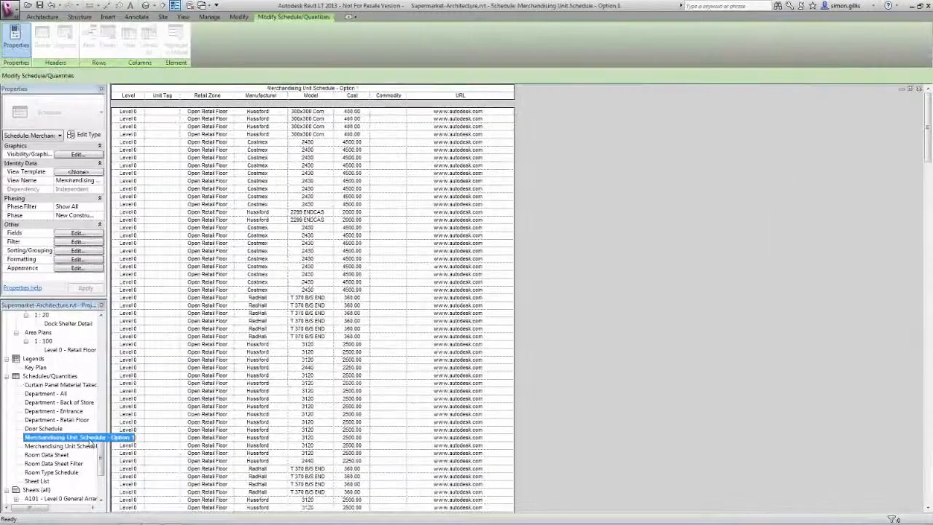
click(89, 445)
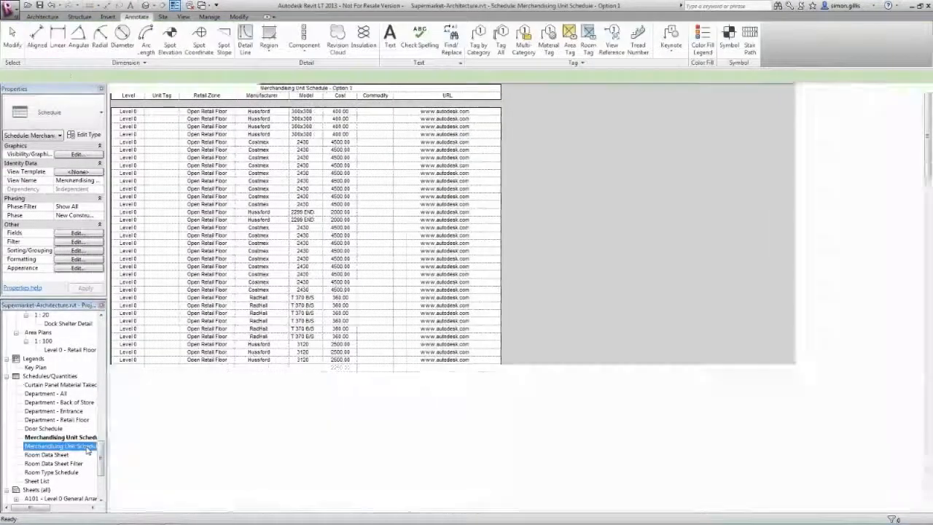
double_click(86, 447)
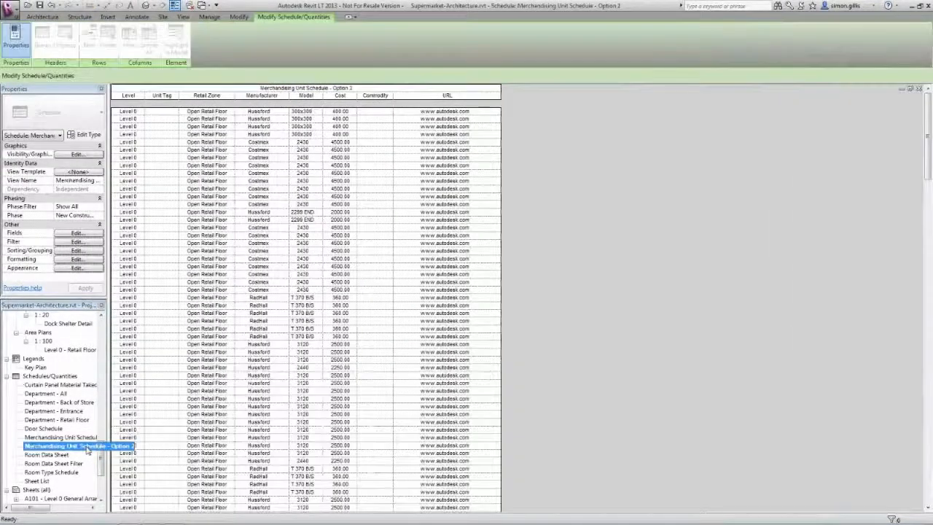
scroll(591, 295, down, 15)
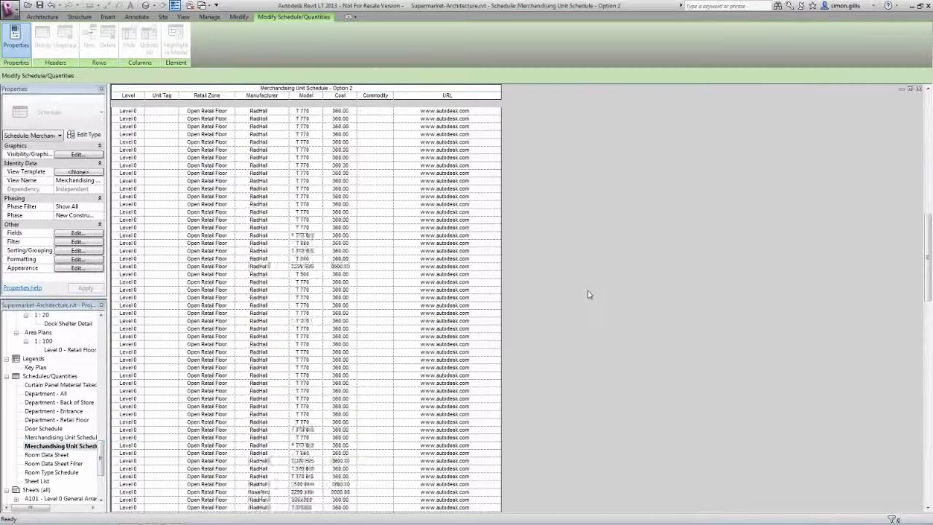
drag(927, 300, 929, 466)
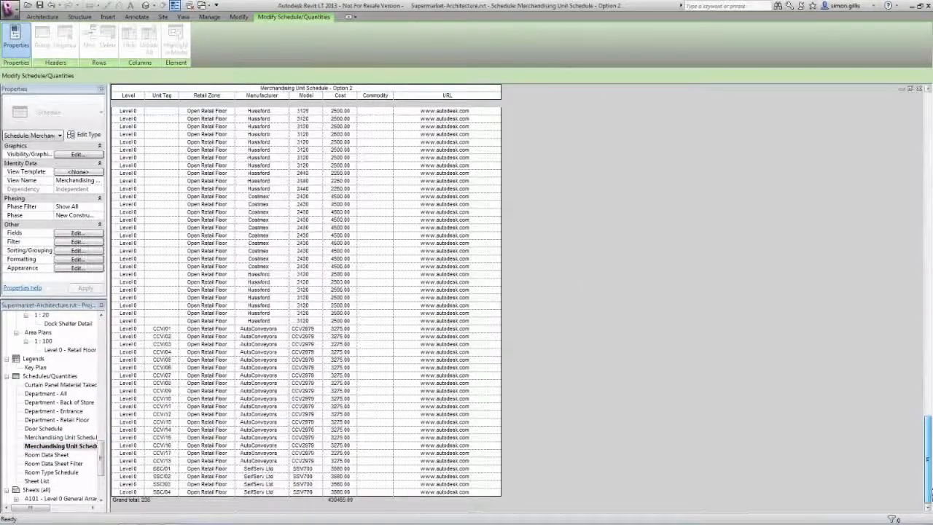
double_click(44, 437)
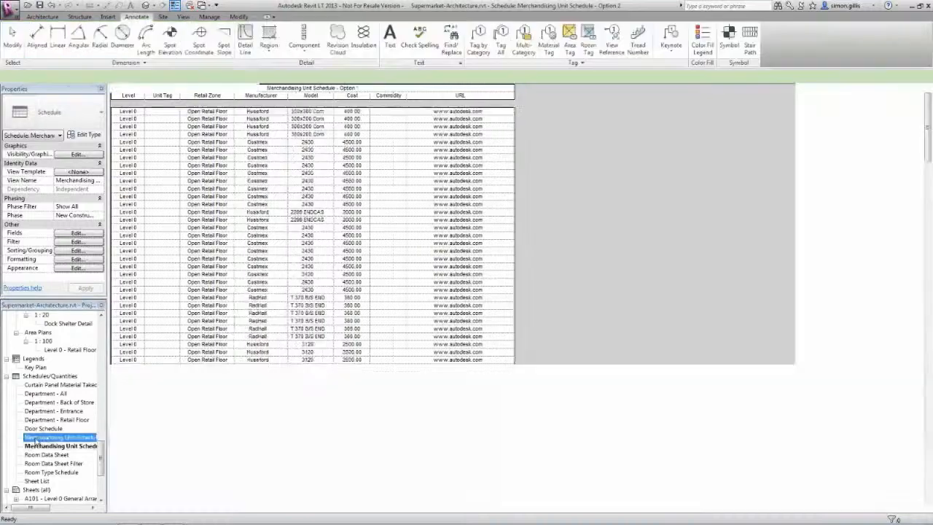
drag(930, 292, 930, 478)
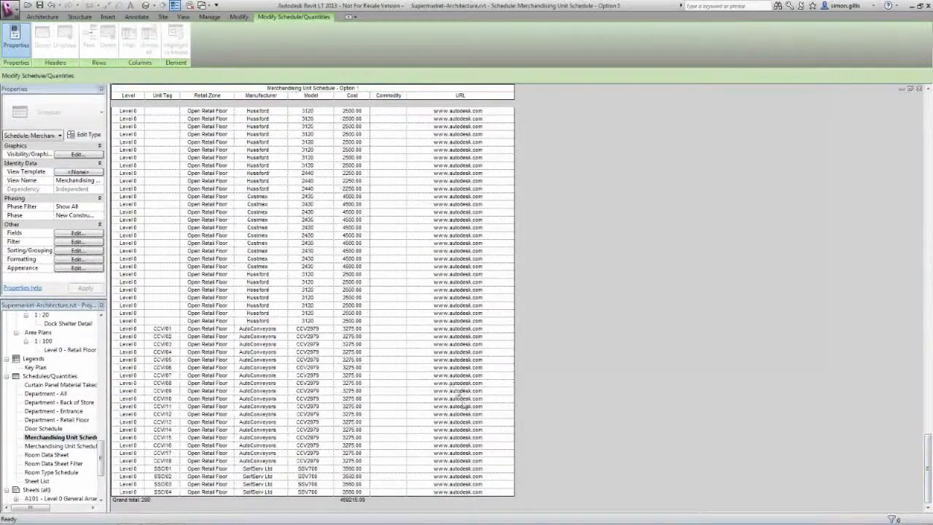
Open the 3D Site view
click(102, 470)
drag(102, 470, 101, 359)
double_click(64, 447)
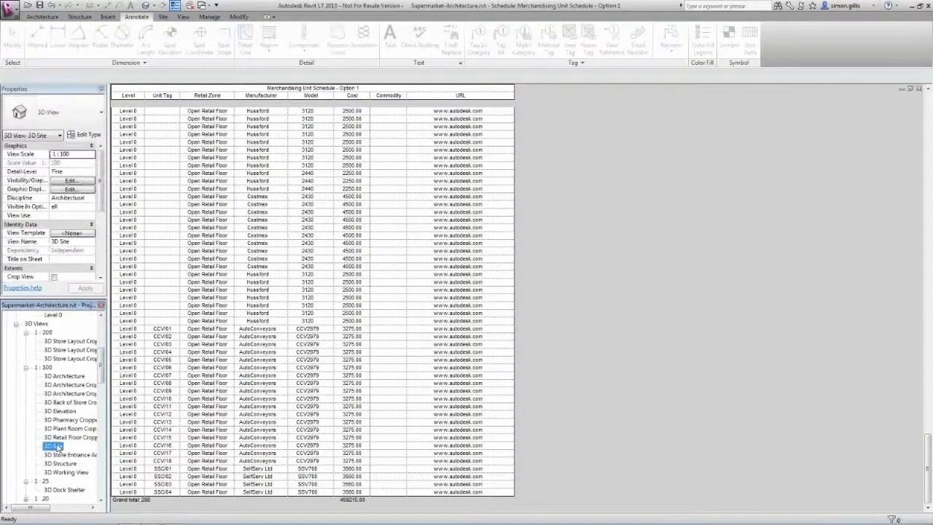